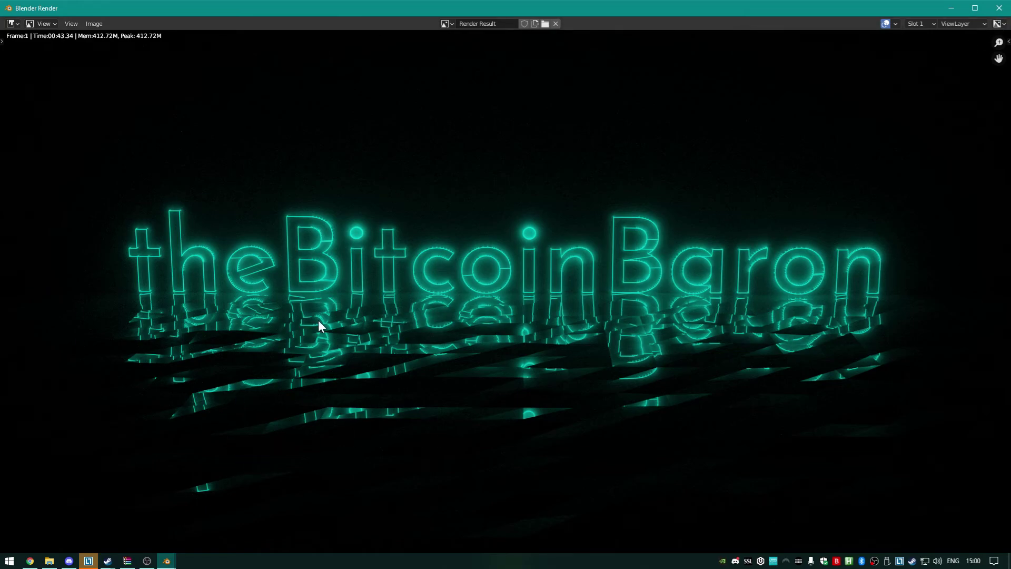
Close the render result and inspect the floor and back wall planes of the finished text scene
click(1001, 10)
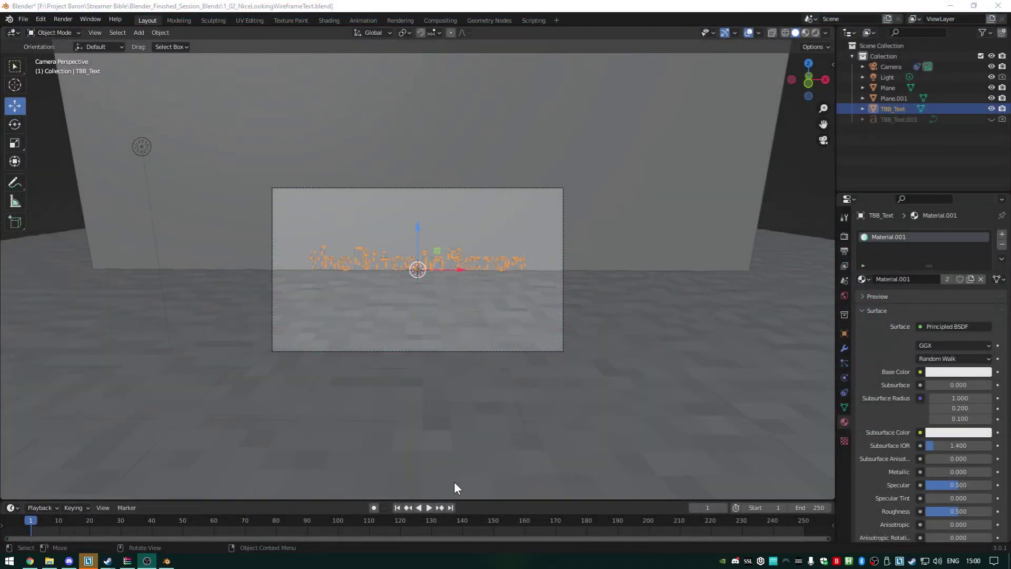
click(514, 459)
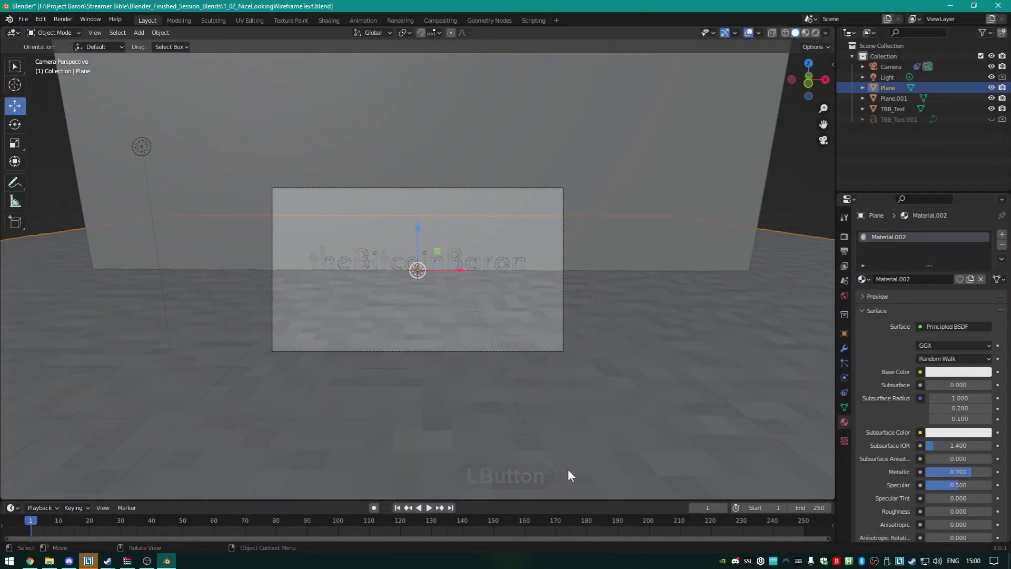
click(485, 436)
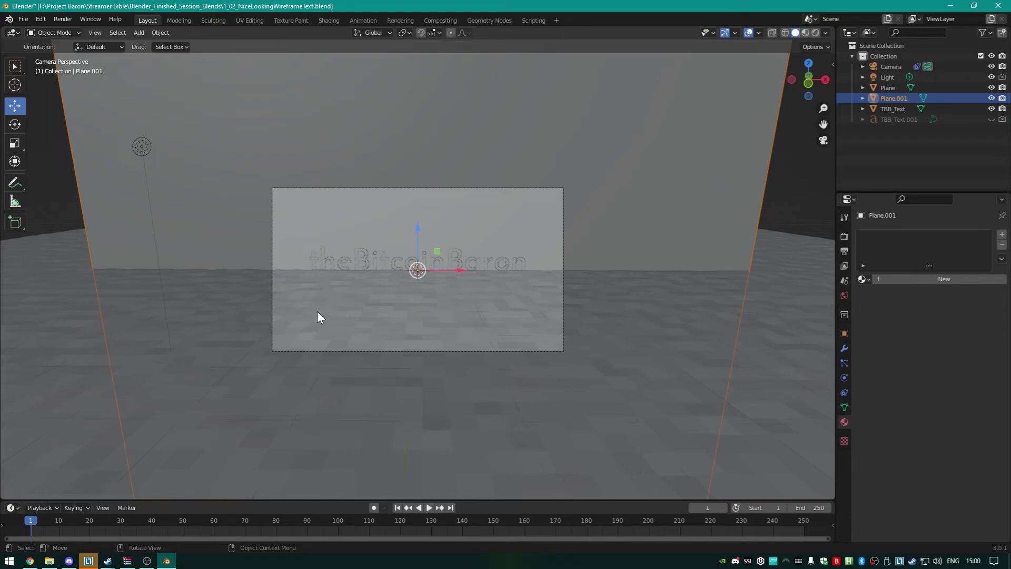
Start a new General project, discarding the unsaved changes to the current file
click(17, 20)
click(24, 20)
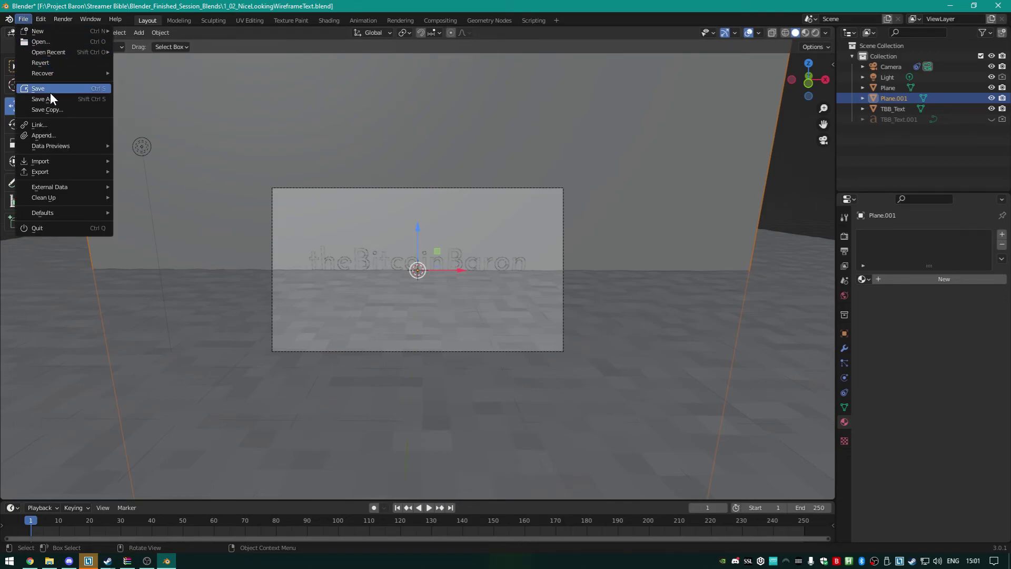
click(55, 31)
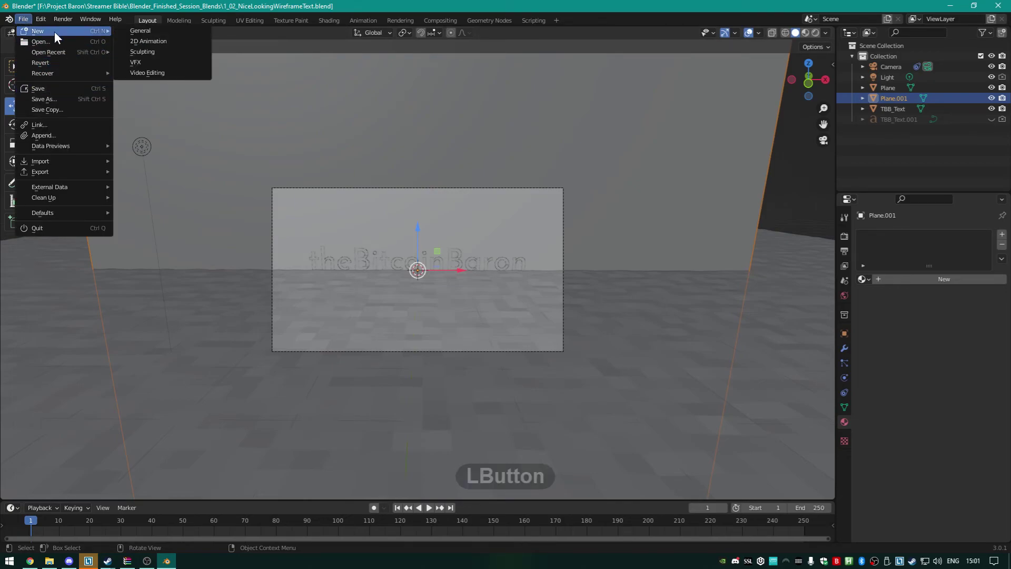
click(158, 31)
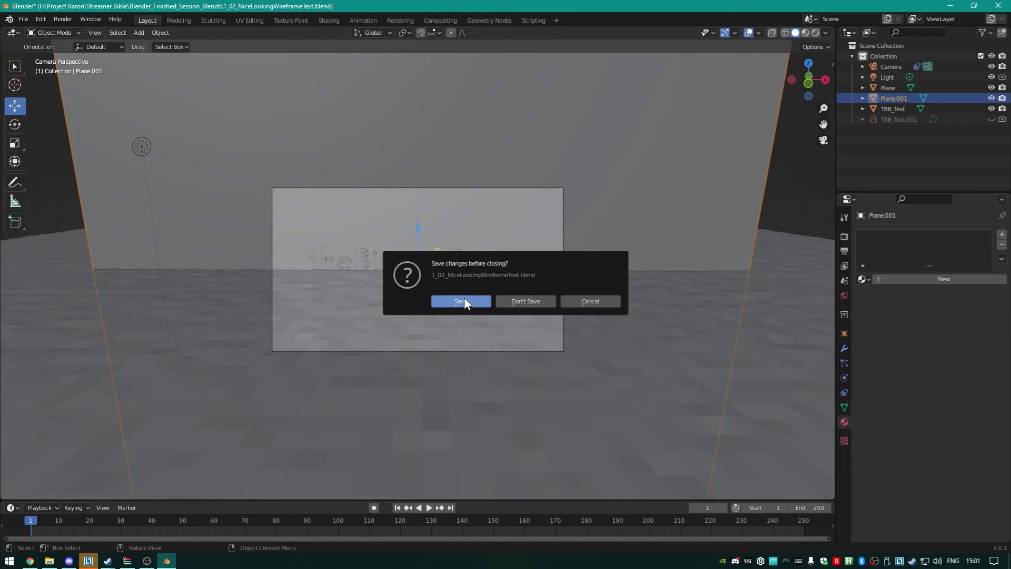
click(528, 299)
Delete the default cube and light from the new scene, keeping only the camera
mouse_move(589, 258)
middle_down()
mouse_move(612, 272)
mouse_move(676, 272)
mouse_move(612, 280)
mouse_move(606, 265)
middle_up()
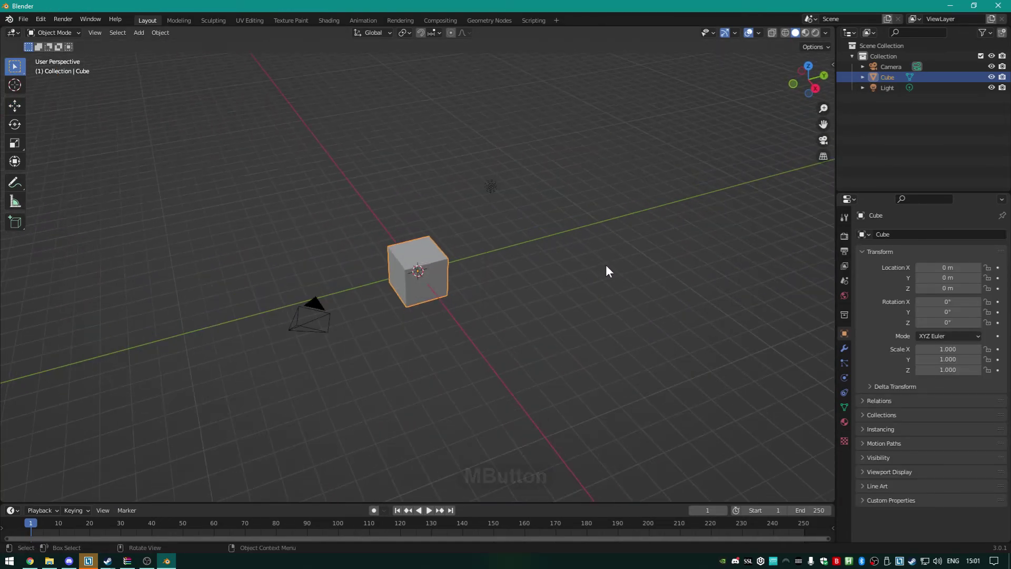
click(437, 263)
key(Delete)
click(487, 184)
key(Delete)
Add a mesh plane at the origin and scale it up by 10 and again by 2
middle_drag(393, 255, 478, 233)
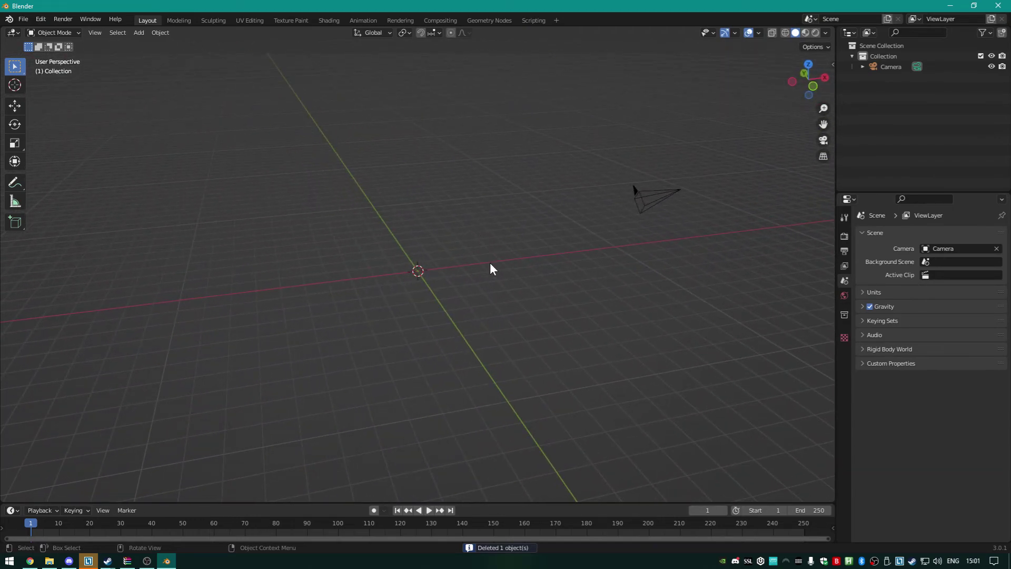
key(shift+a)
mouse_move(488, 263)
click(570, 264)
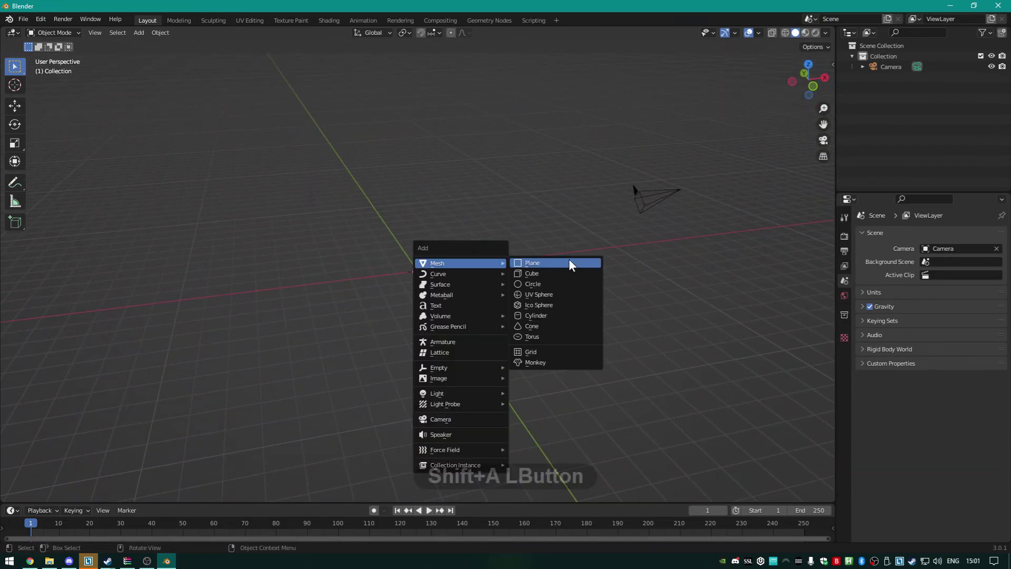
text(s10)
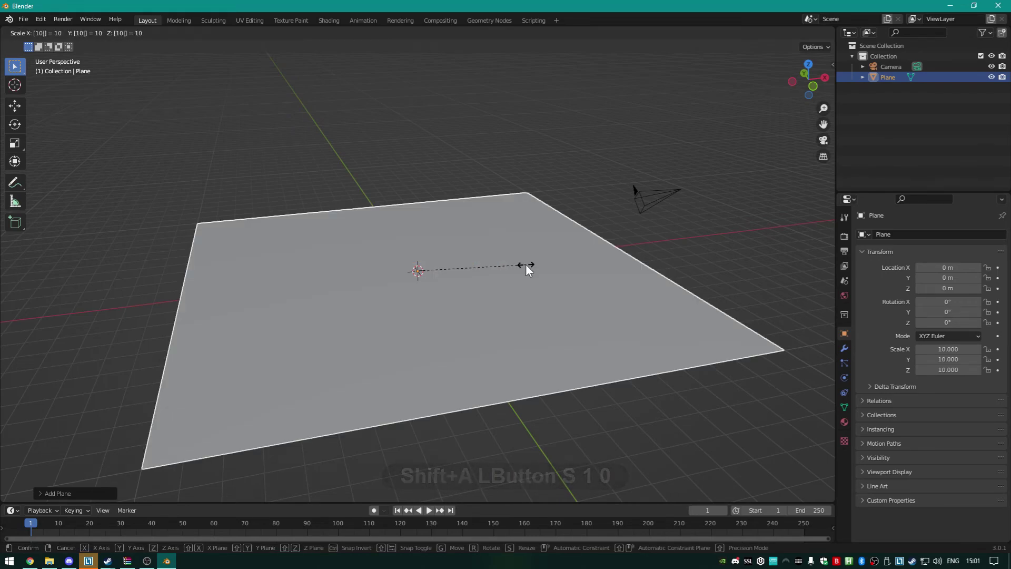
key(Return)
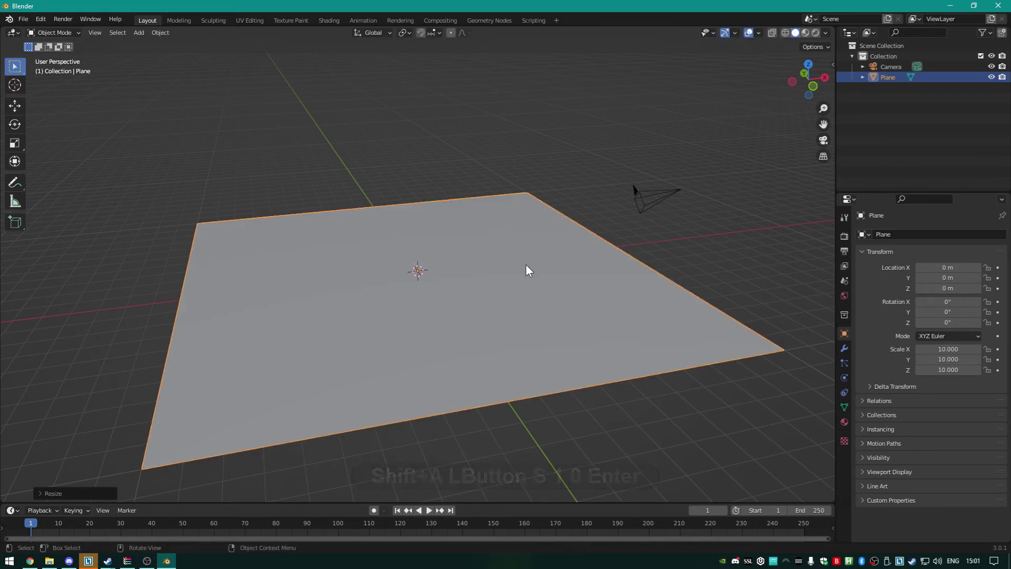
key(s)
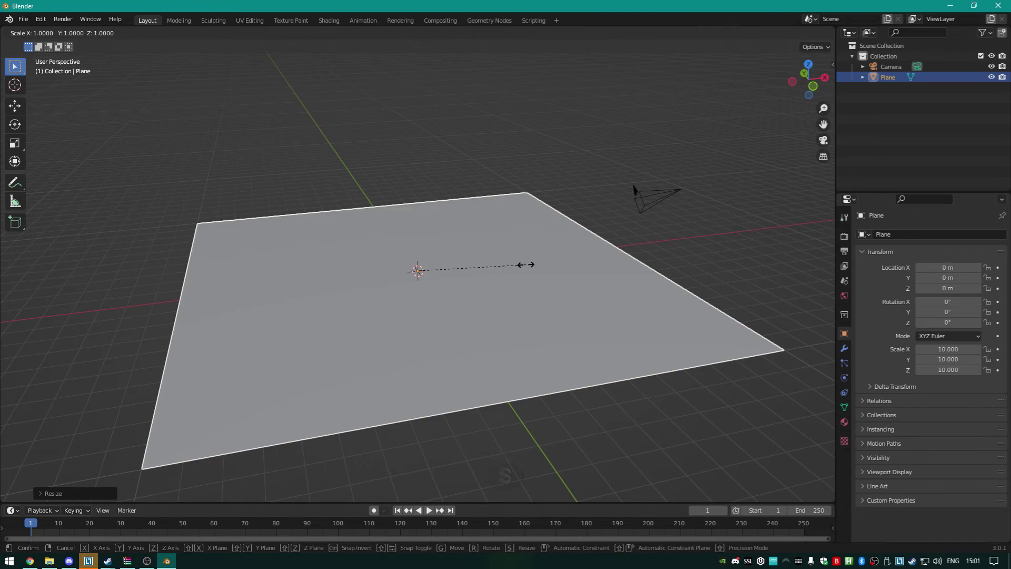
text(2)
key(Return)
Switch the viewport shading to wireframe
middle_drag(549, 275, 528, 325)
key(z)
click(445, 346)
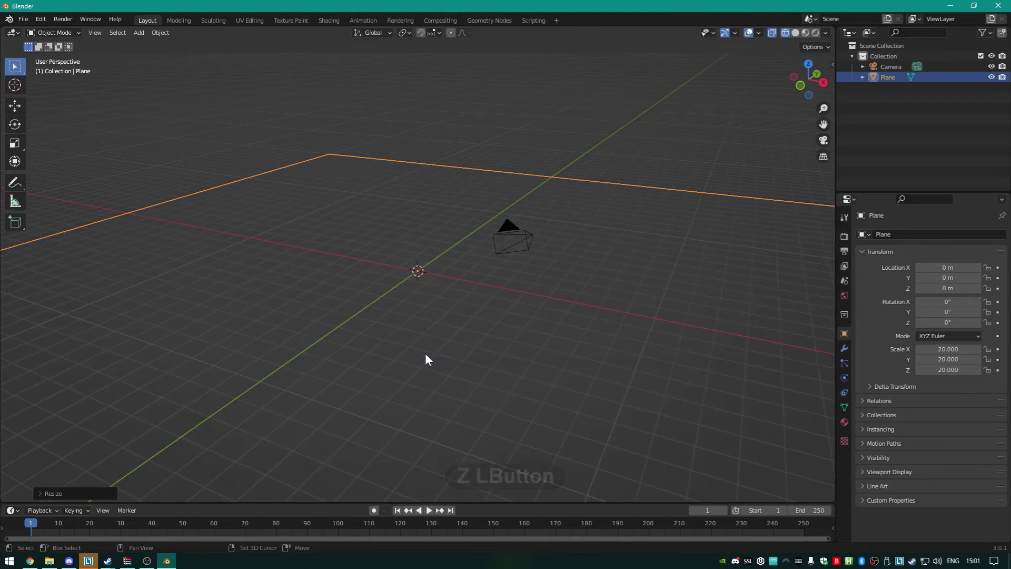
Add a text object at the origin, replace its default content with "theBitcoinBaron" and return to Object Mode
key(shift+a)
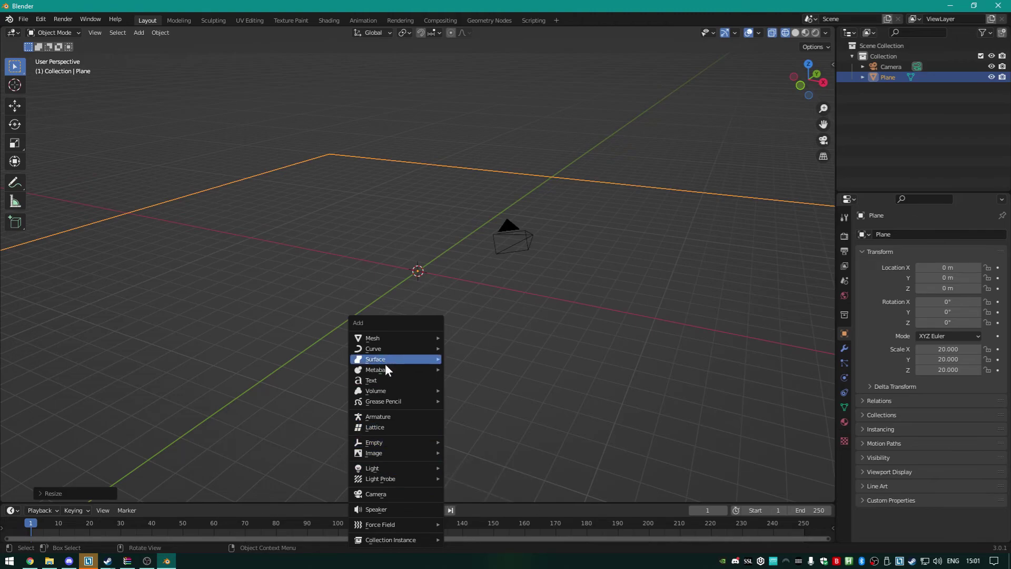
click(385, 380)
middle_drag(499, 287, 492, 340)
key(Tab)
key(BackSpace)
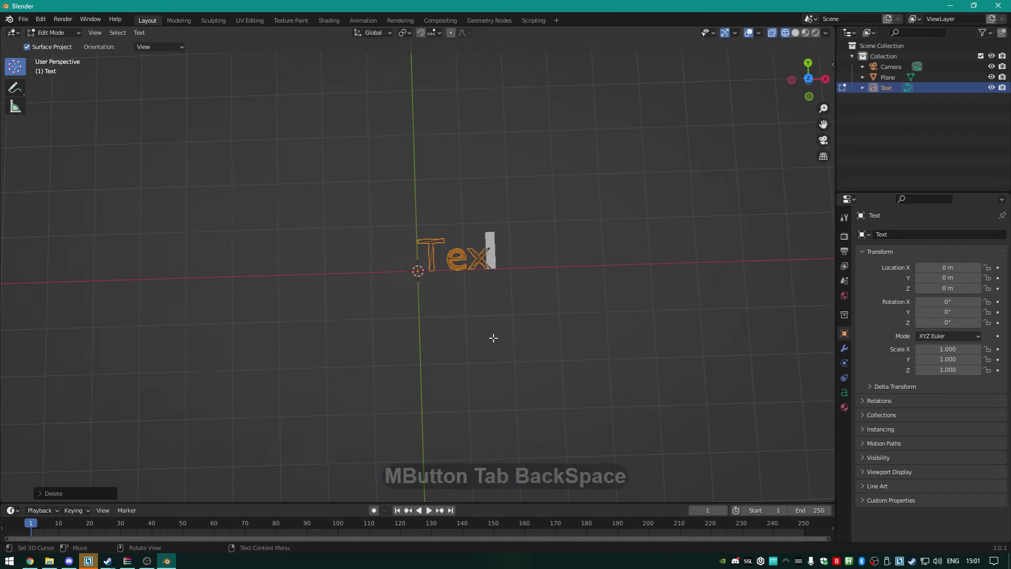
key(BackSpace)
key(BackSpace)
key(BackSpace)
text(theBi)
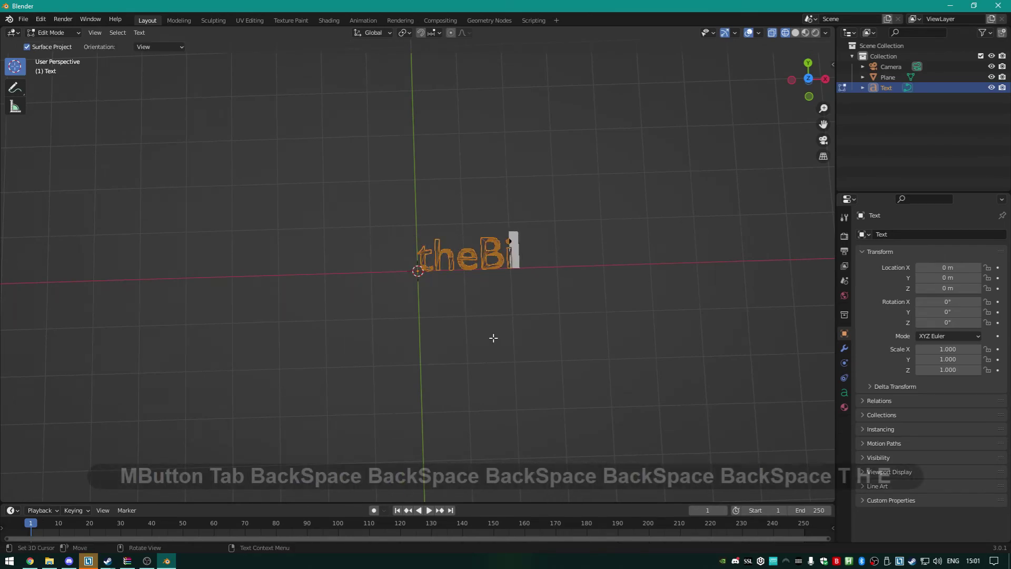
text(tcoinBaron)
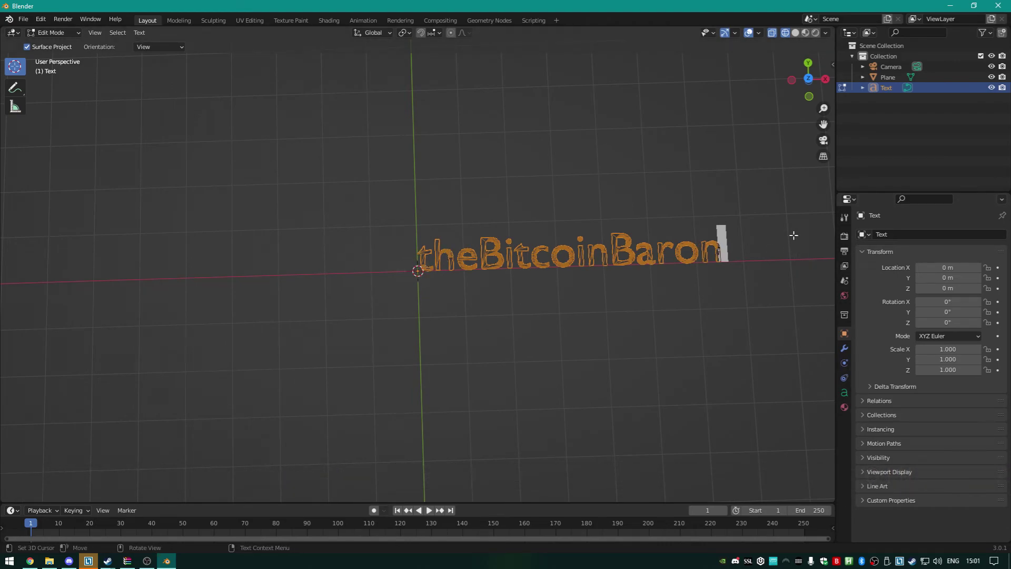
key(Tab)
middle_drag(726, 281, 752, 273)
click(510, 307)
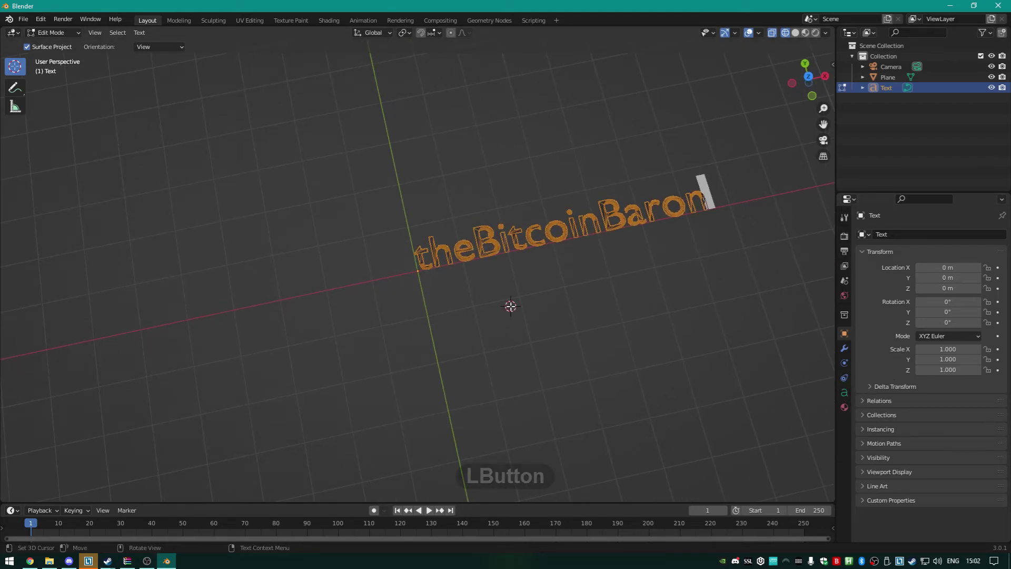
key(Tab)
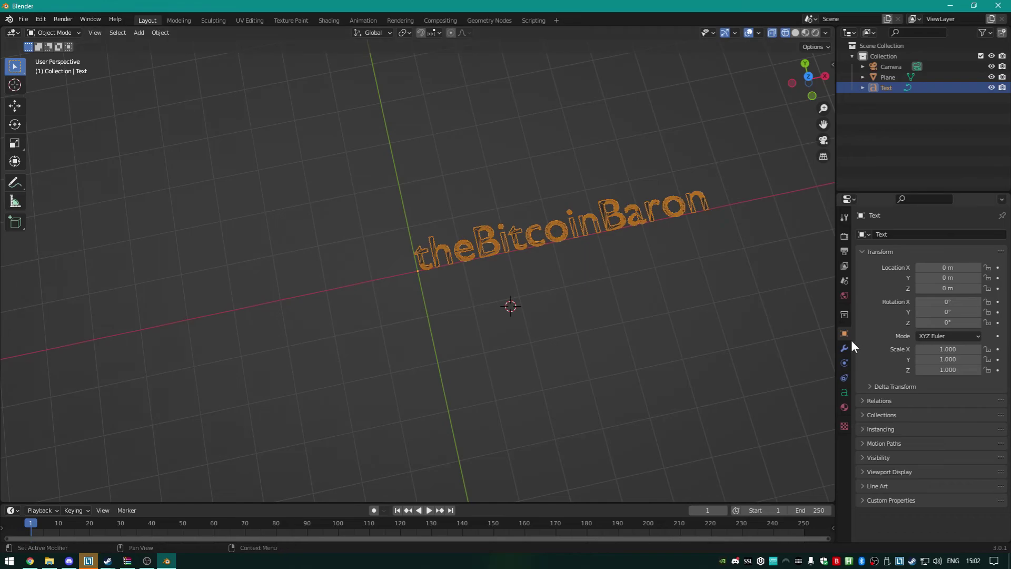
middle_drag(650, 237, 620, 201)
key(Tab)
double_click(599, 190)
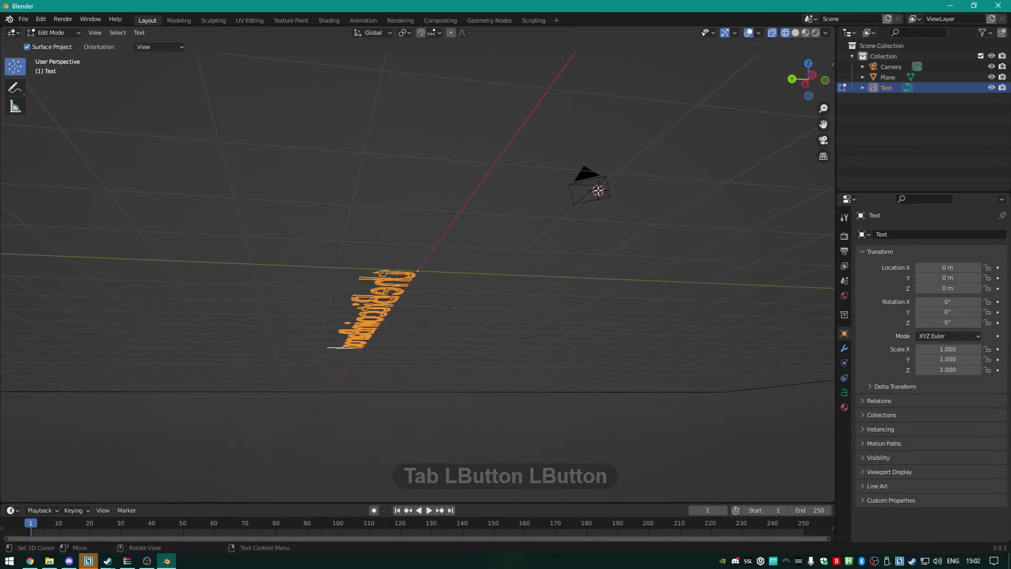
click(478, 226)
right_click(654, 225)
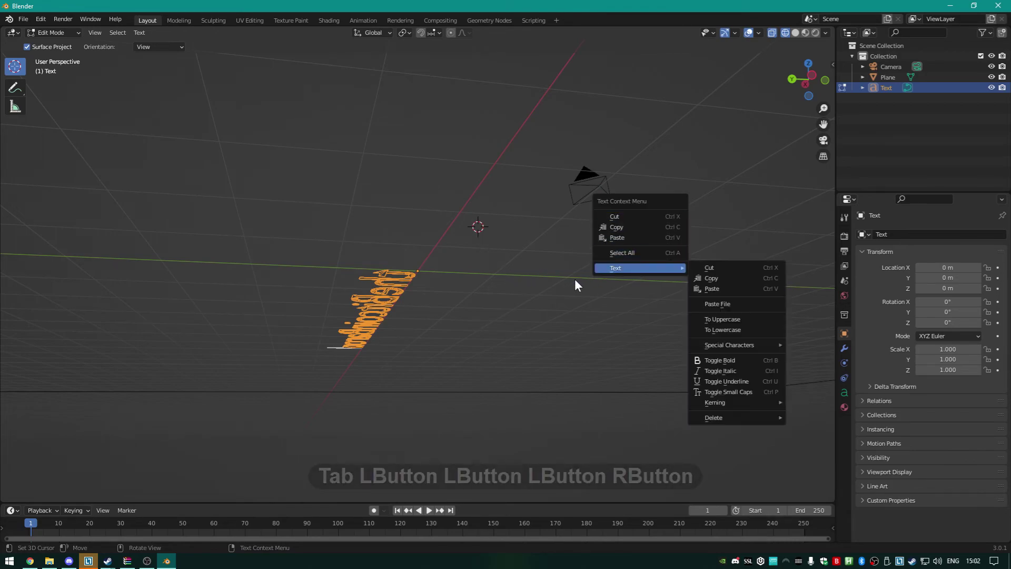
middle_drag(634, 271, 470, 286)
key(Tab)
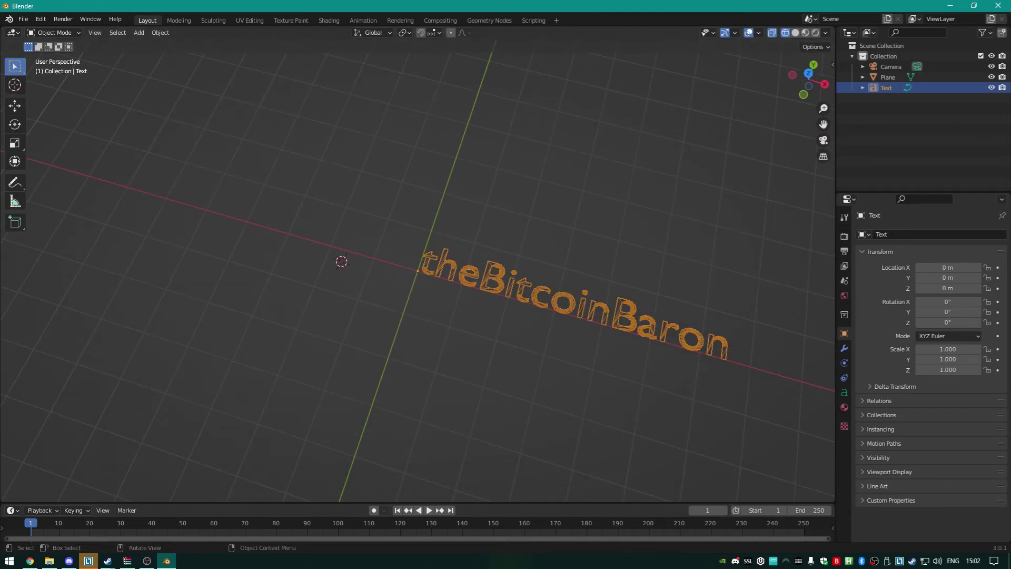
Try to centre the text over the origin by moving it freehand along Y and X, and undo both moves
click(15, 105)
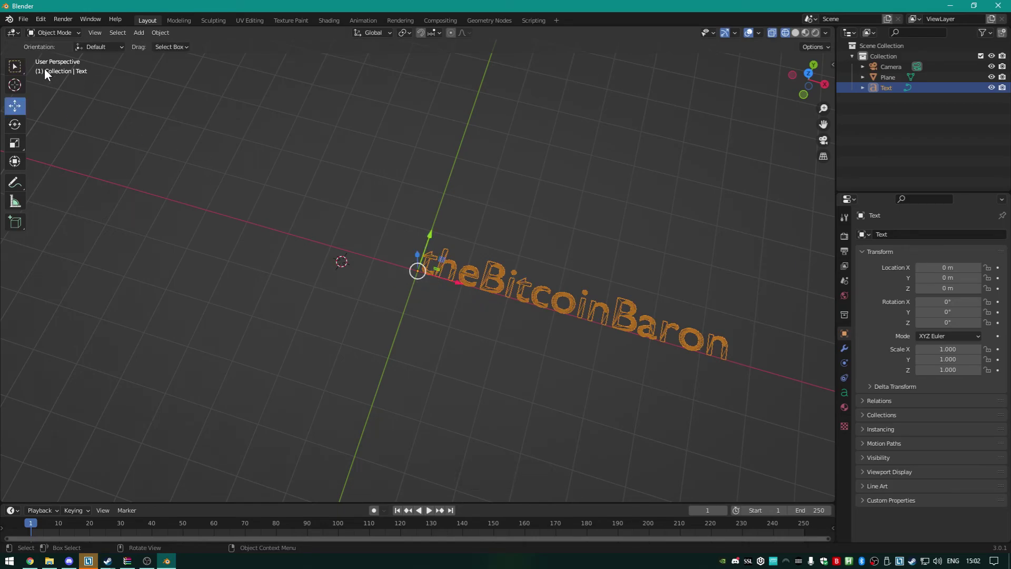
drag(429, 235, 419, 264)
drag(449, 311, 375, 291)
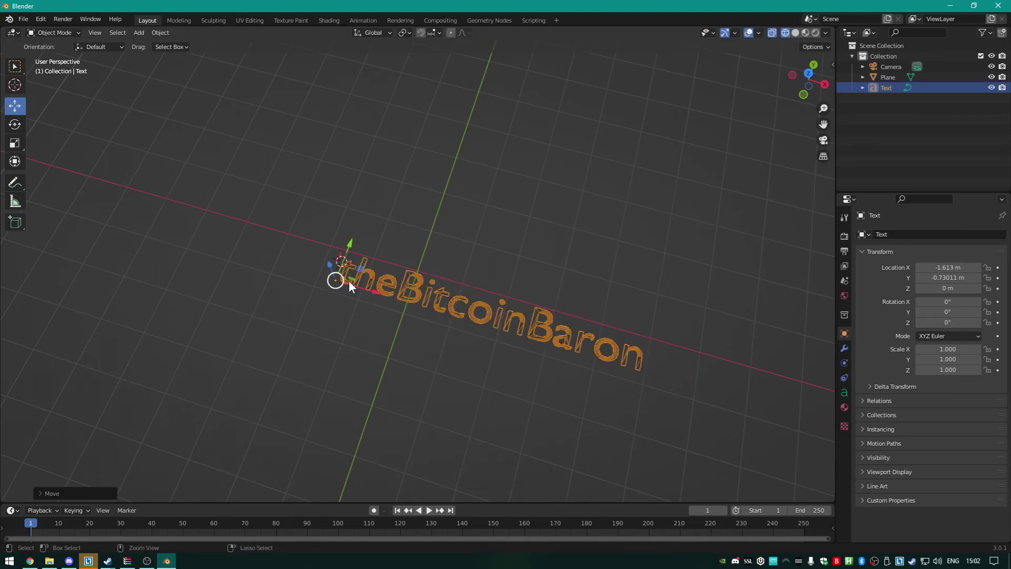
key(ctrl+z)
key(ctrl+z)
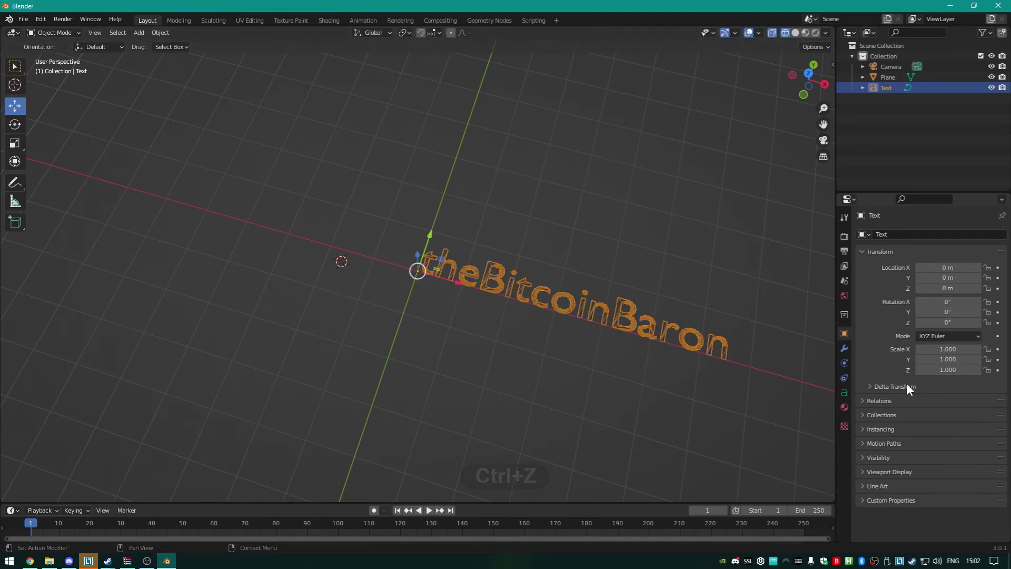
Set both the horizontal and the vertical paragraph alignment of the text to Center
click(843, 392)
click(966, 411)
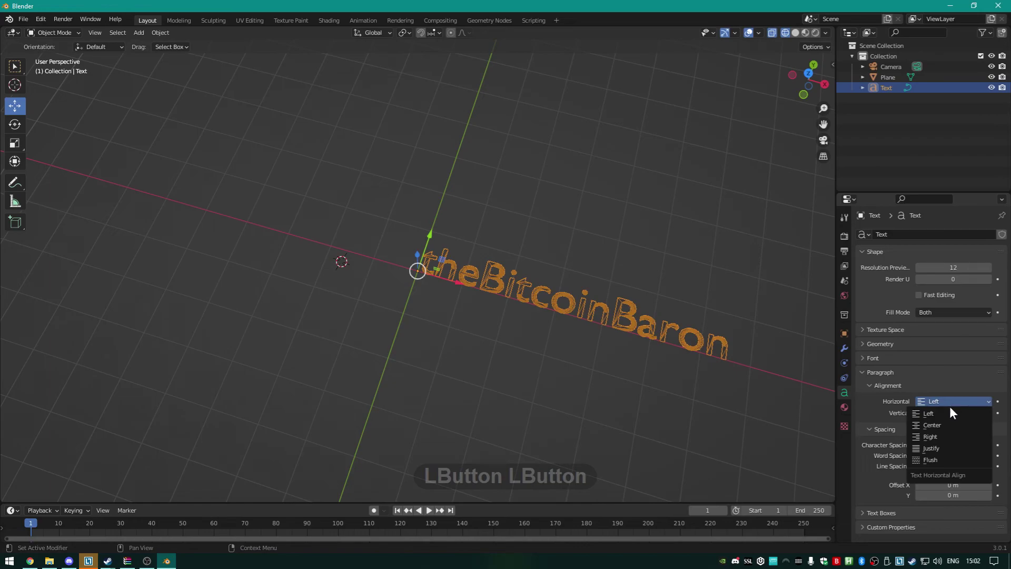
click(919, 414)
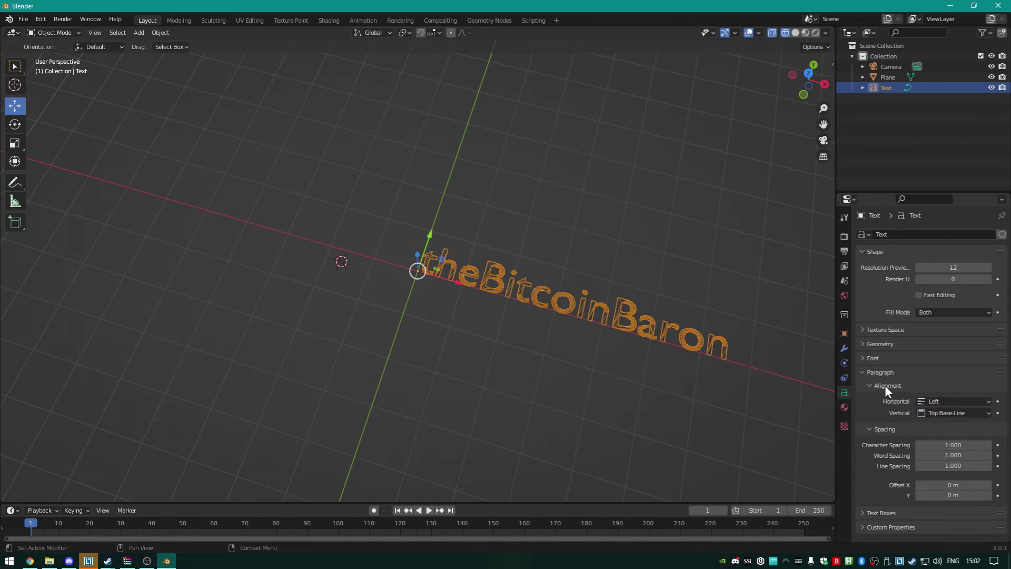
click(938, 401)
click(935, 426)
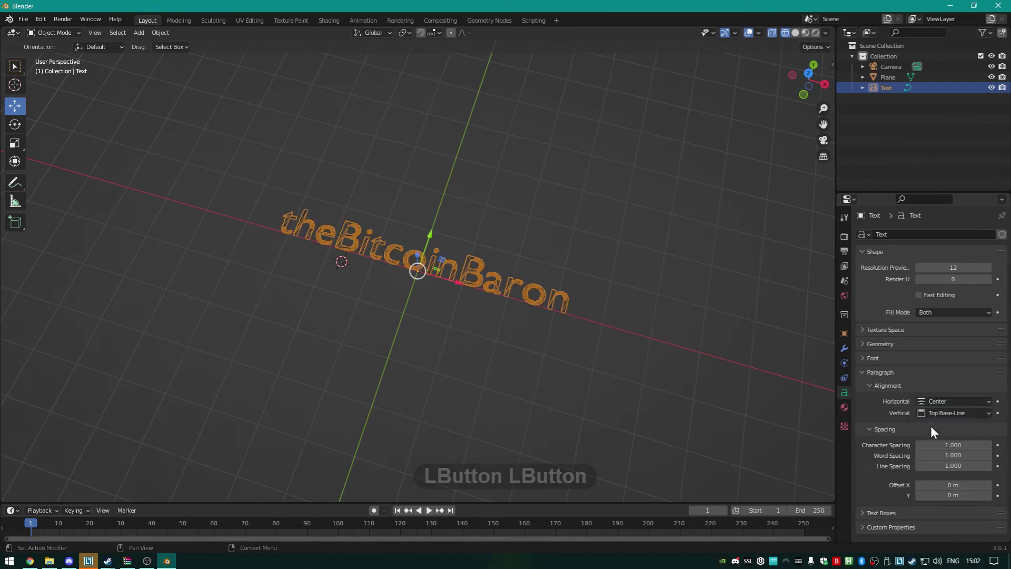
click(940, 414)
click(948, 448)
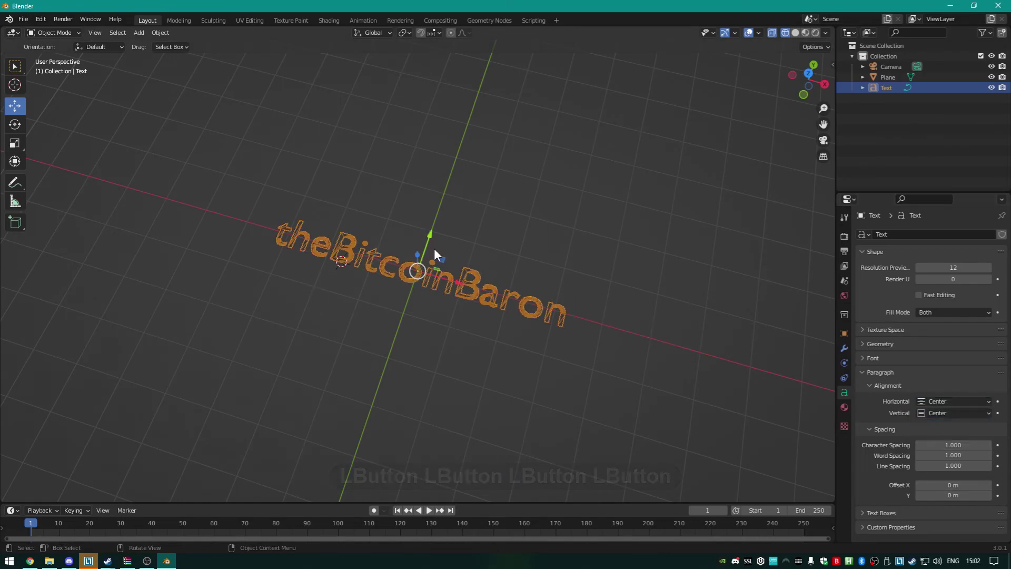
Give the text thickness by setting its geometry Extrude to 0.03 m
middle_drag(532, 284, 545, 259)
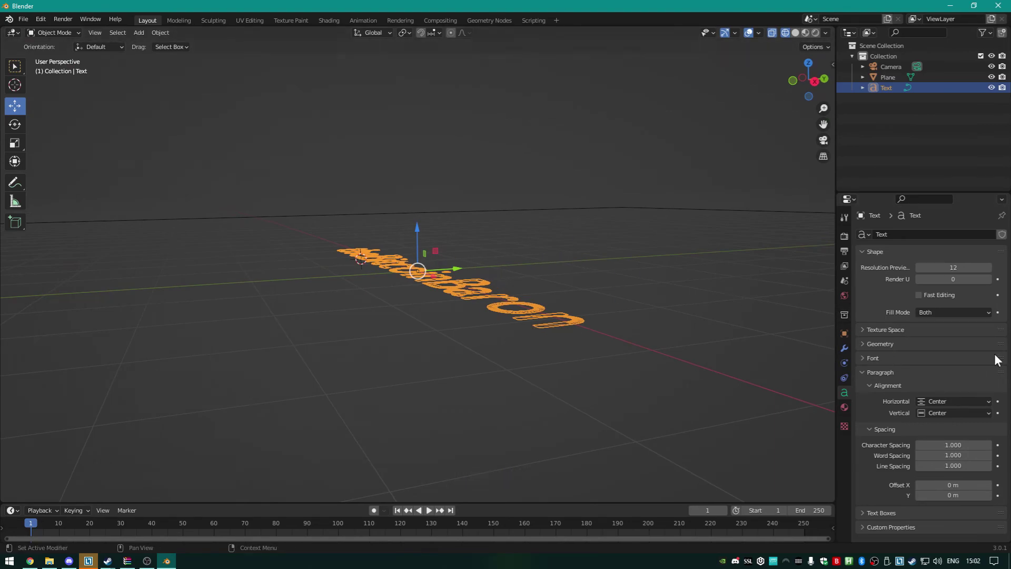
click(864, 343)
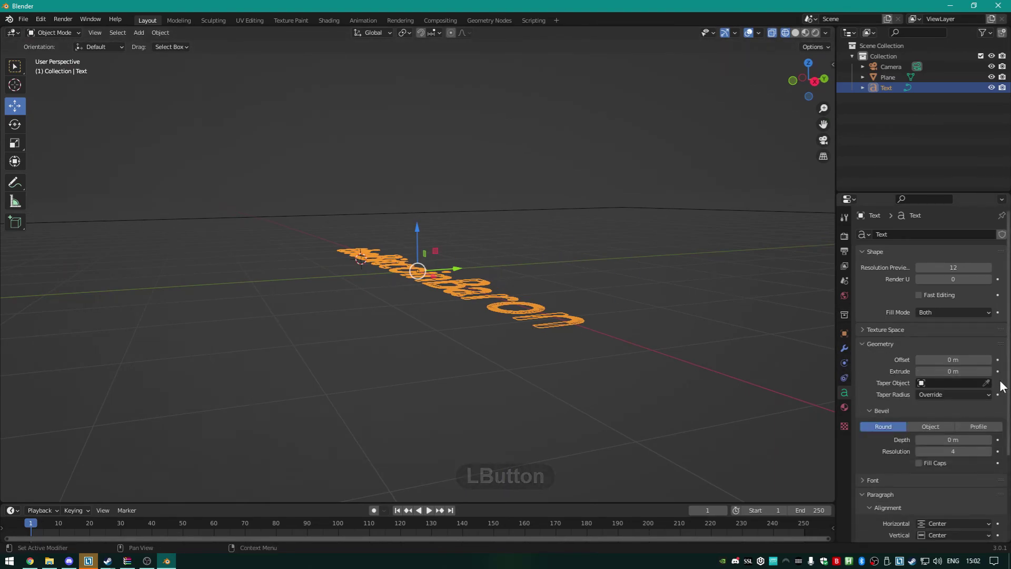
click(988, 371)
click(988, 370)
click(988, 370)
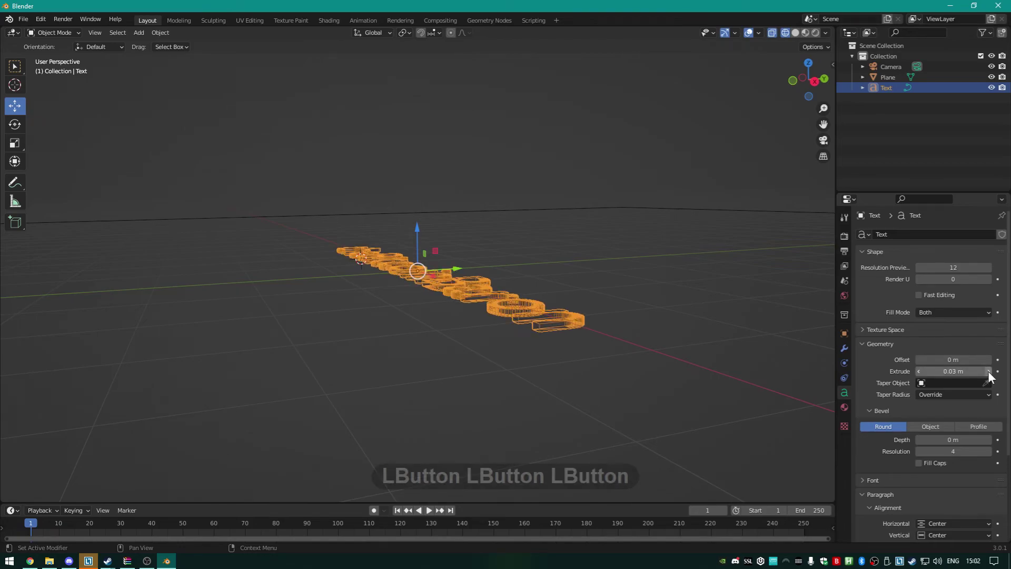
Stand the text upright by rotating it 90 degrees about the X axis
key(r)
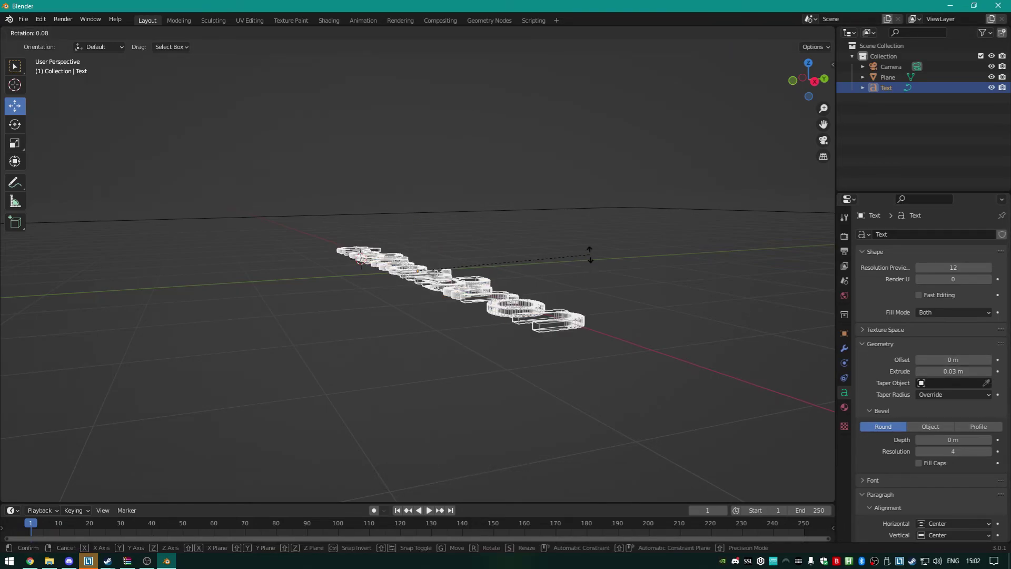
text(x)
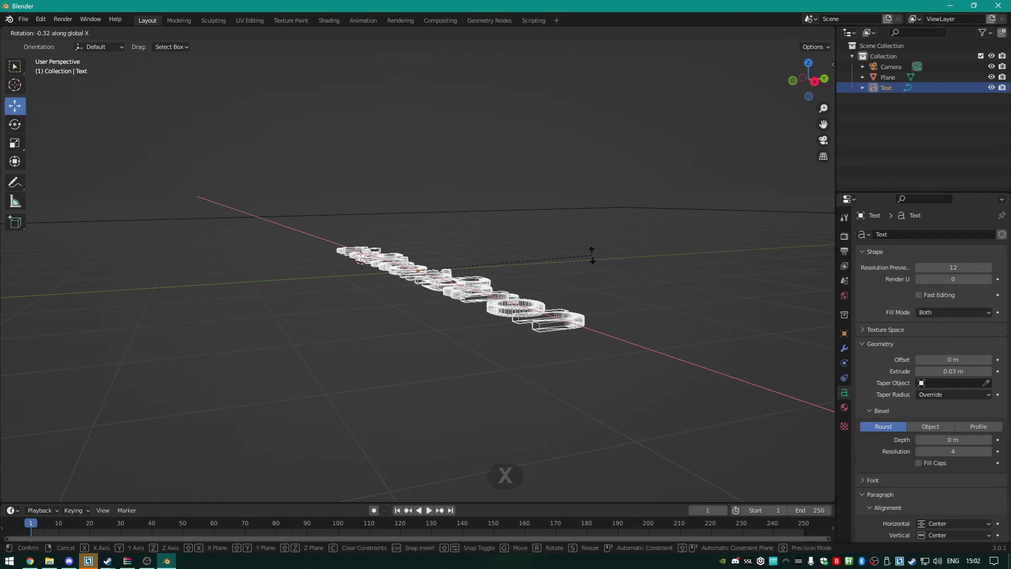
text(90)
key(Return)
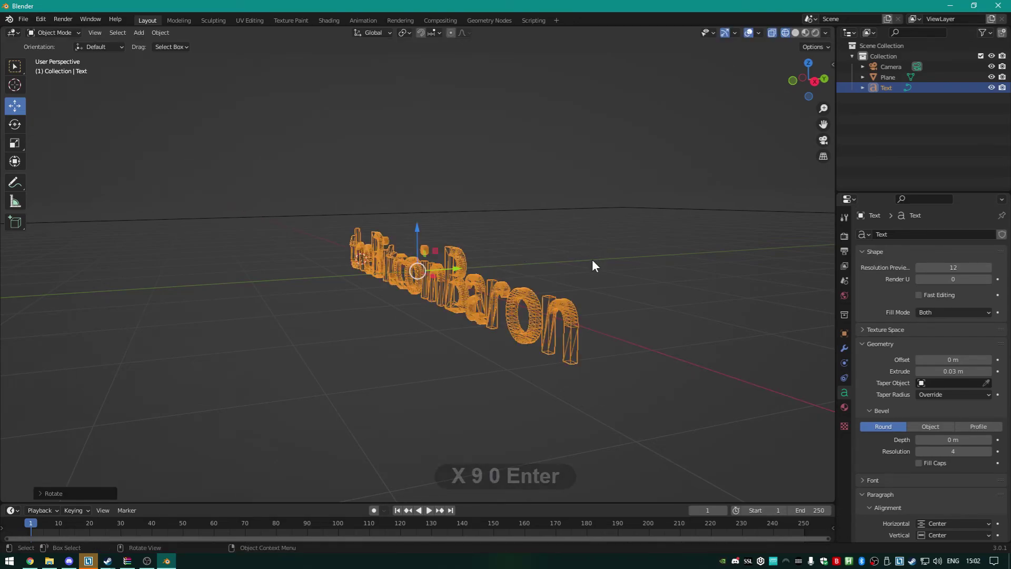
Try to raise the text along Z, undo that move and the rotation, and rotate the text 90 degrees about X again
middle_drag(720, 366, 670, 167)
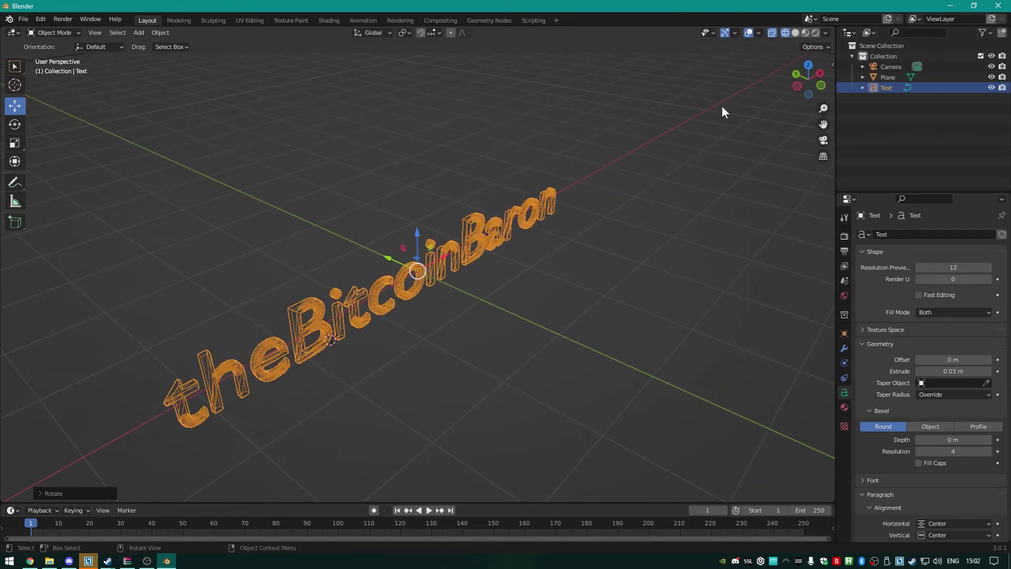
scroll(555, 285, down, 2)
key(KP_1)
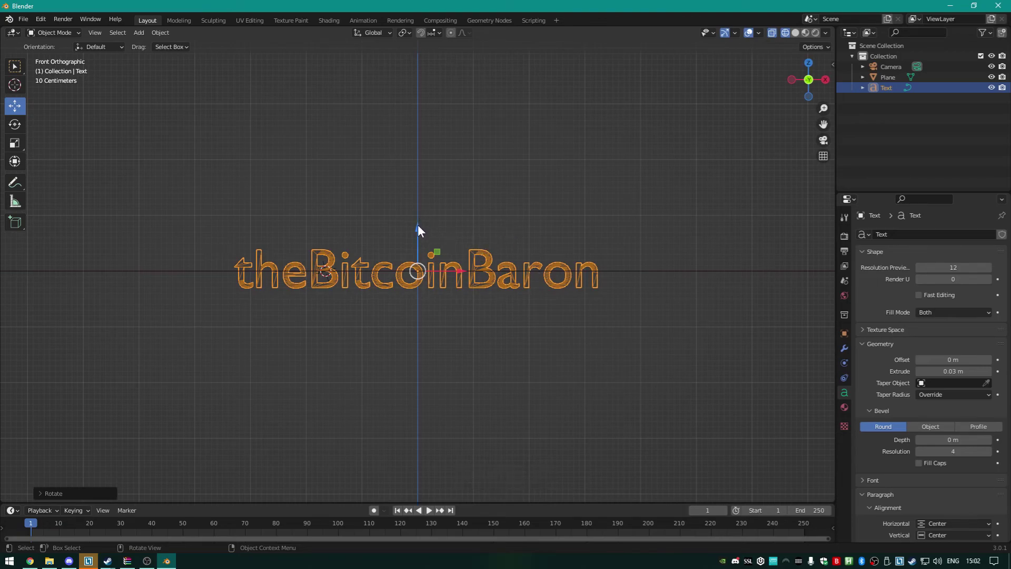
key(KP_1)
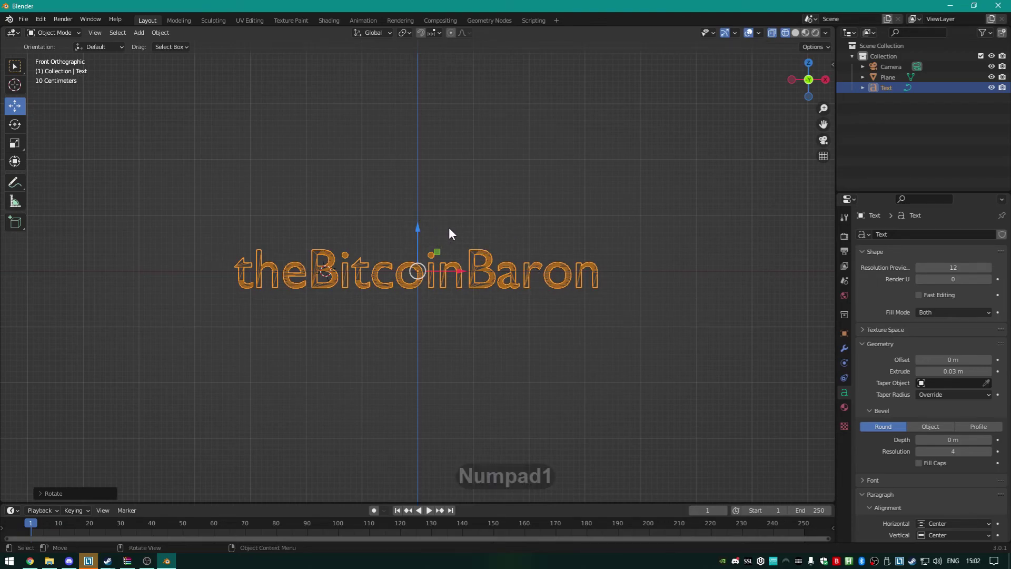
ctrl+drag(418, 231, 431, 211)
middle_drag(436, 230, 419, 207)
key(ctrl+z)
key(ctrl+z)
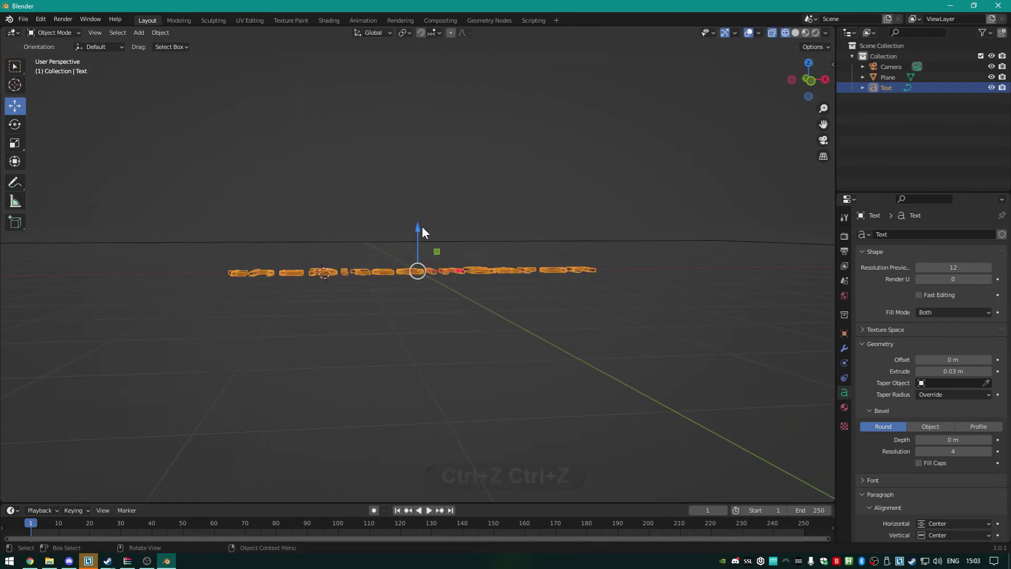
text(rx90)
key(Return)
In front view, raise the upright text along Z so that it stands just above the floor plane
key(KP_1)
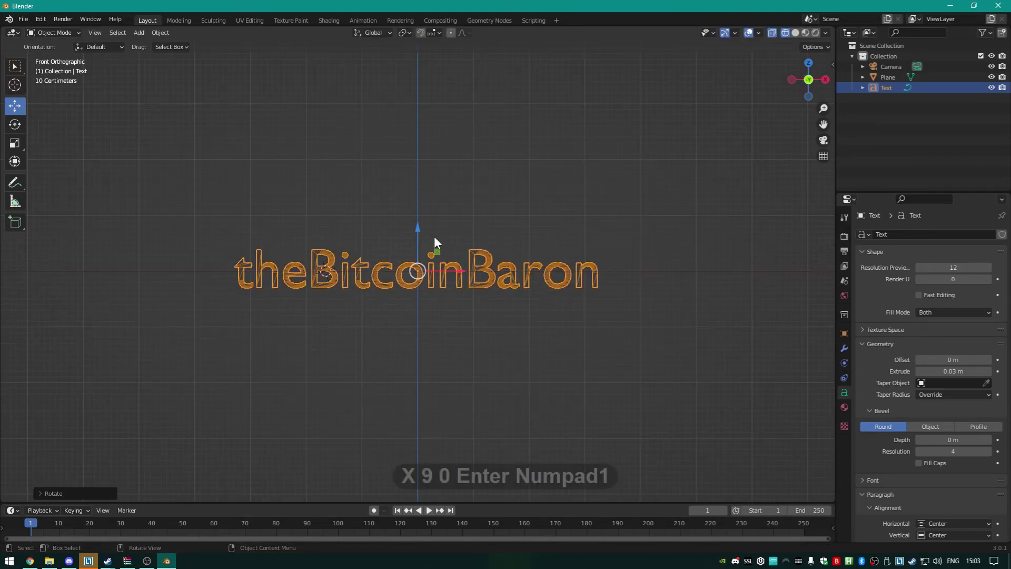
ctrl+drag(419, 226, 457, 177)
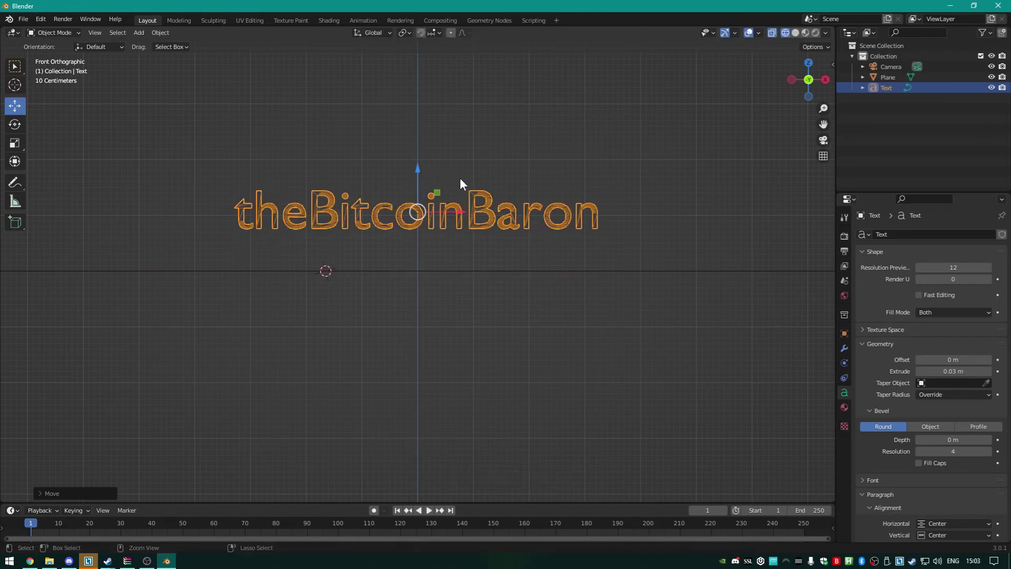
key(ctrl+z)
mouse_move(415, 207)
ctrl+mouse_down()
mouse_move(434, 208)
mouse_move(421, 211)
ctrl+mouse_up()
middle_drag(516, 182, 532, 222)
scroll(509, 287, down, 2)
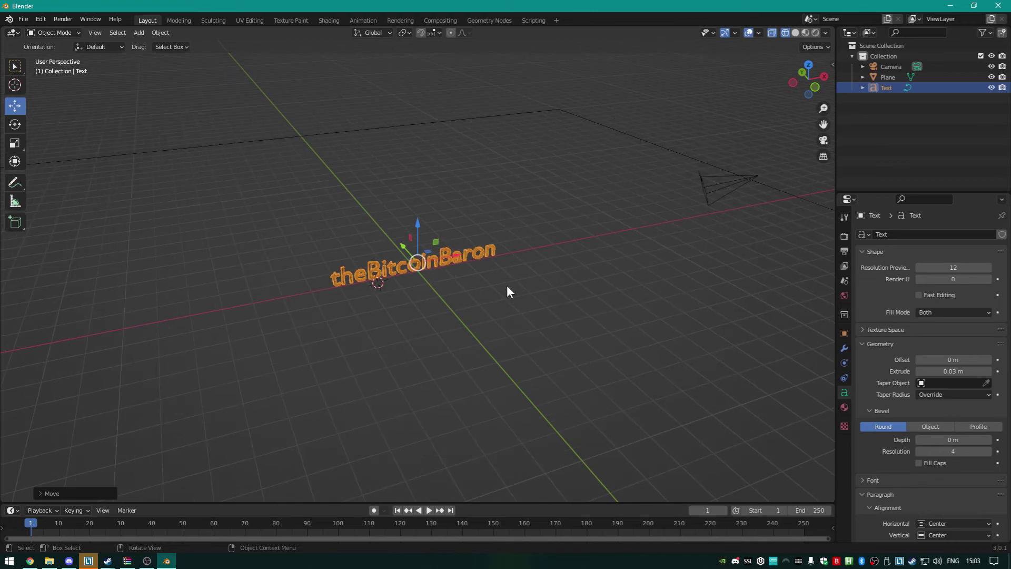
scroll(480, 314, up, 3)
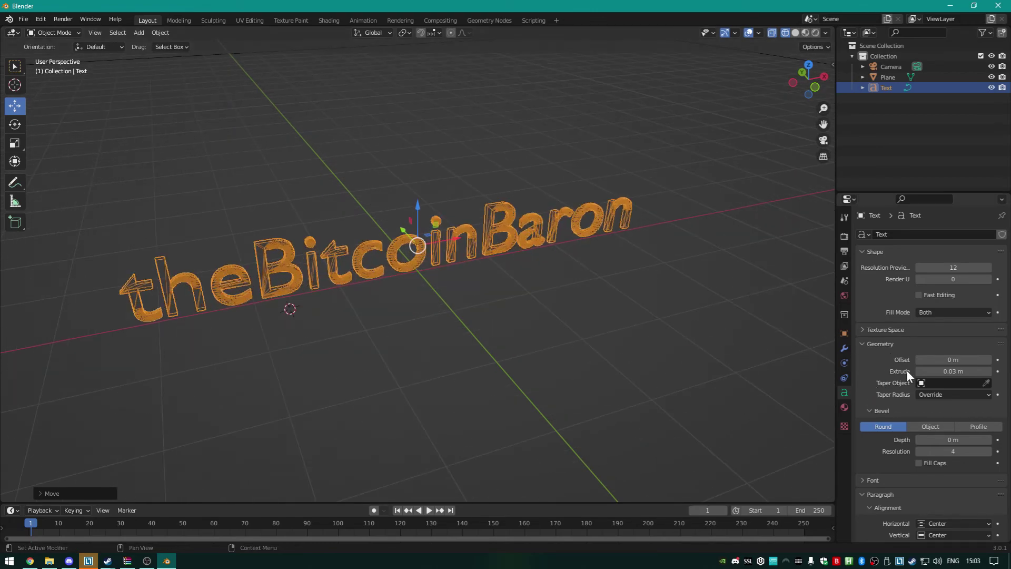
Change the text's regular font to Reem Kufi Regular from the Windows fonts folder
click(872, 345)
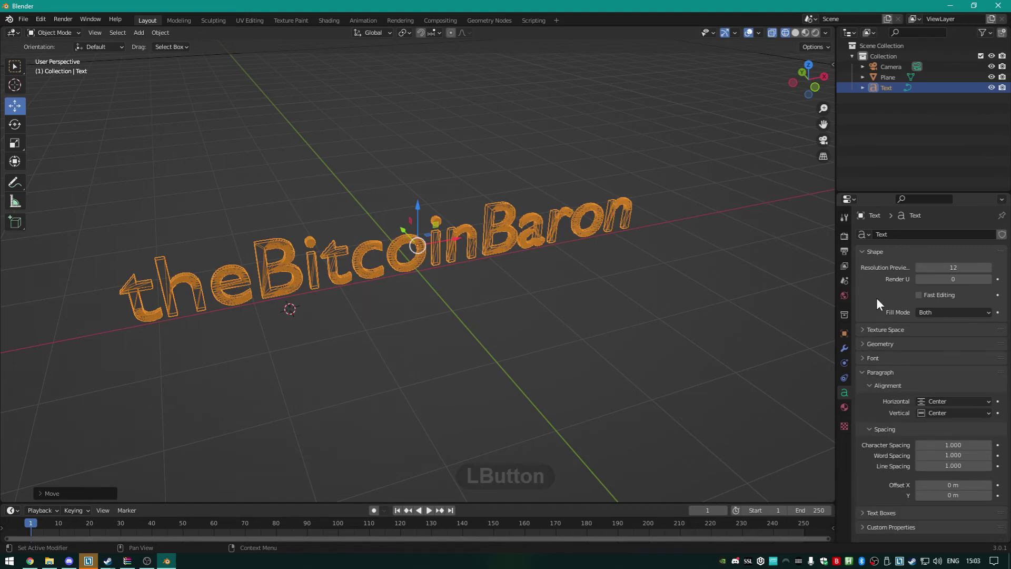
click(864, 358)
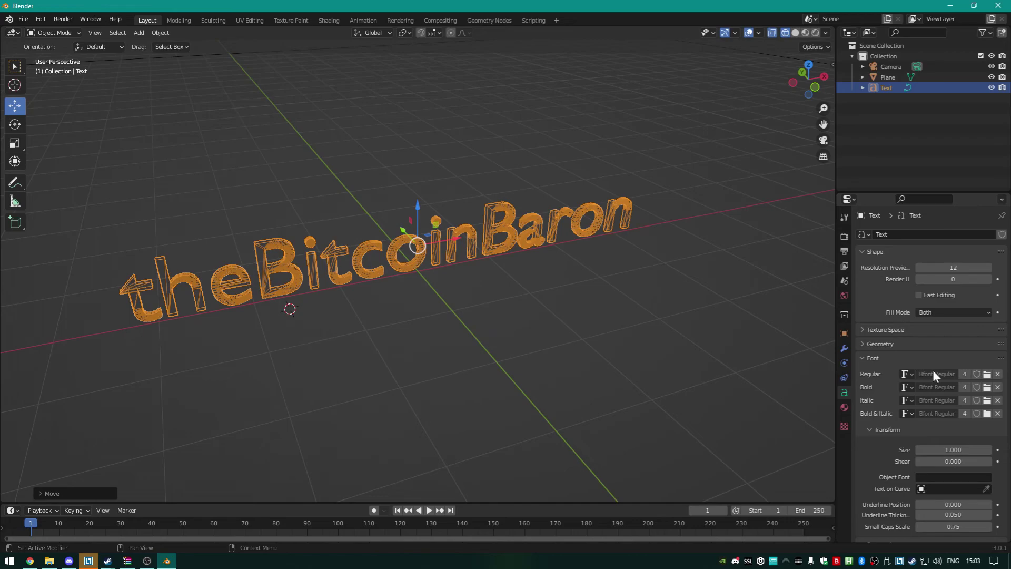
click(987, 374)
click(658, 138)
text(ree)
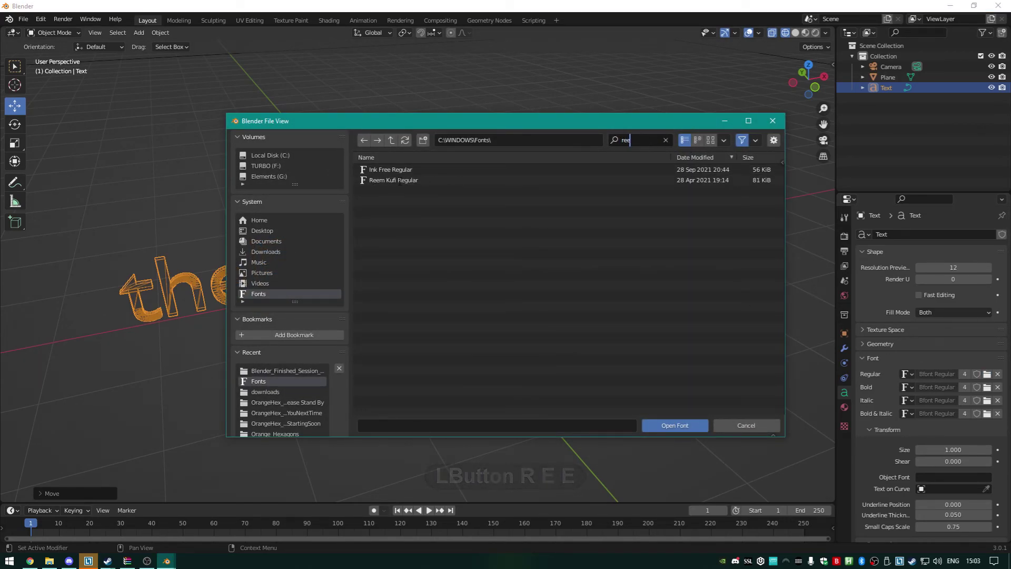
click(400, 180)
click(400, 180)
click(680, 425)
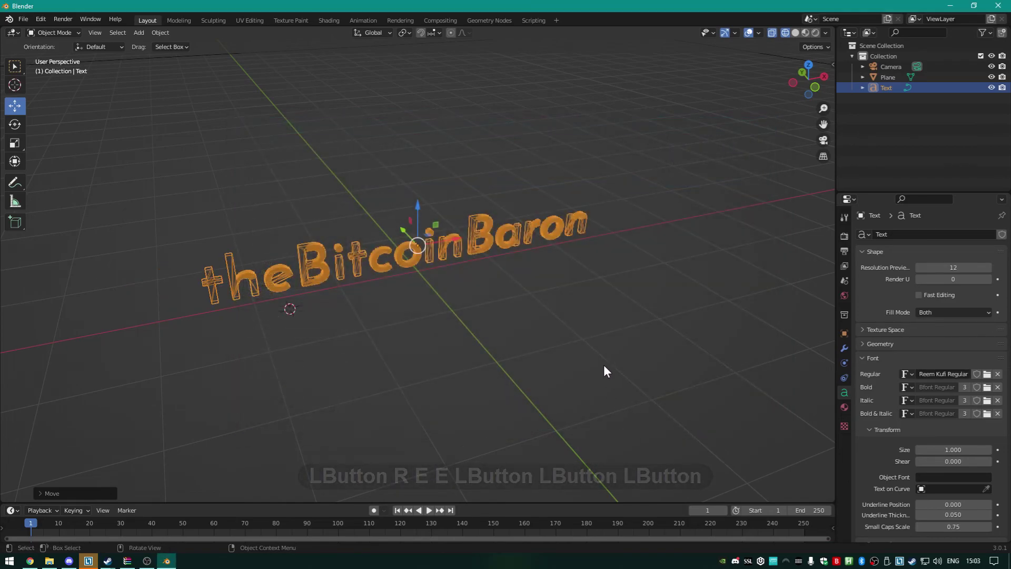
Convert the text object to a mesh
scroll(600, 294, up, 3)
scroll(559, 287, up, 2)
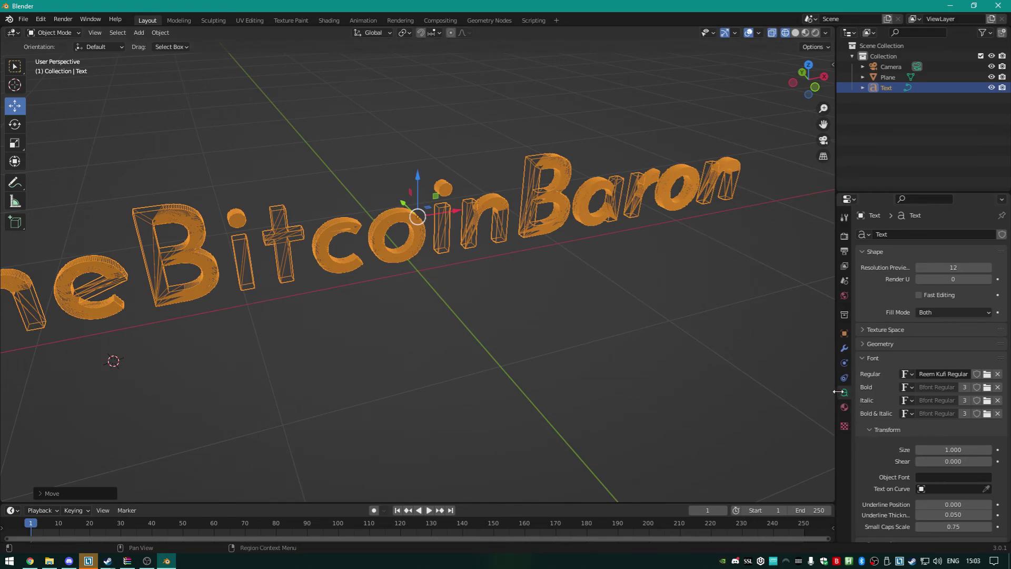
key(Tab)
key(Tab)
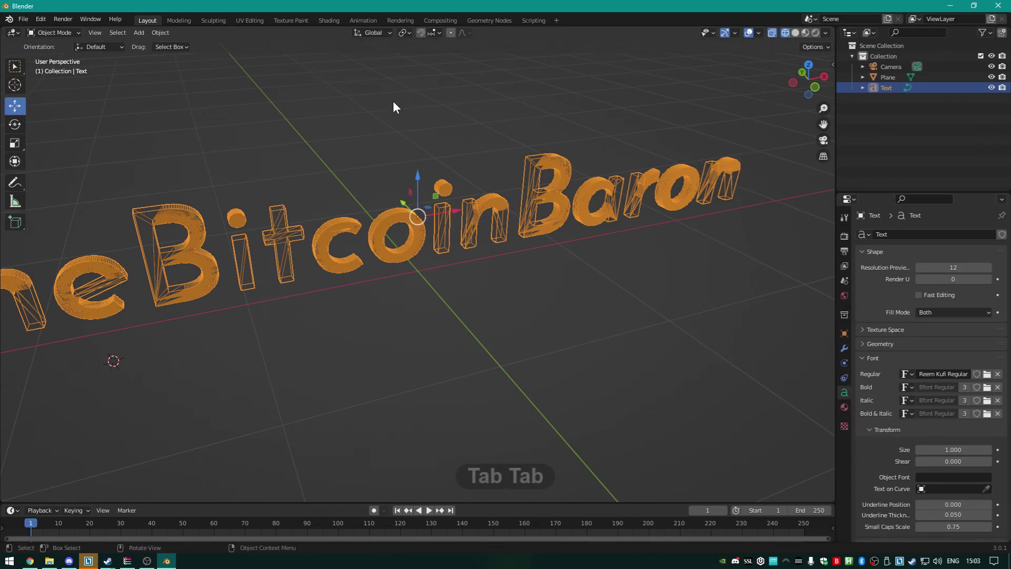
click(159, 31)
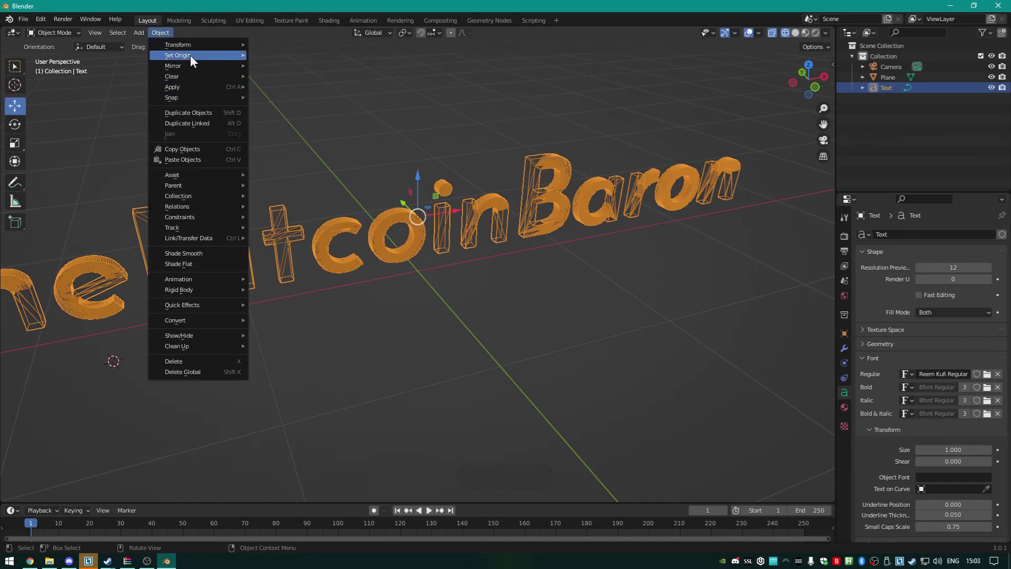
mouse_move(209, 322)
click(293, 330)
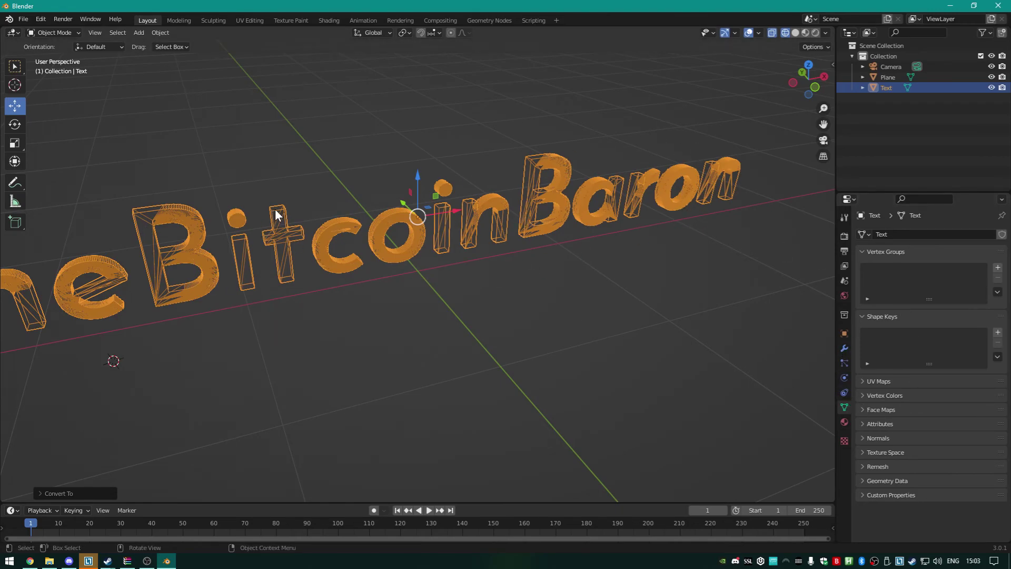
Simplify the text mesh with a Decimate modifier in Planar mode and apply the modifier
click(845, 349)
click(901, 235)
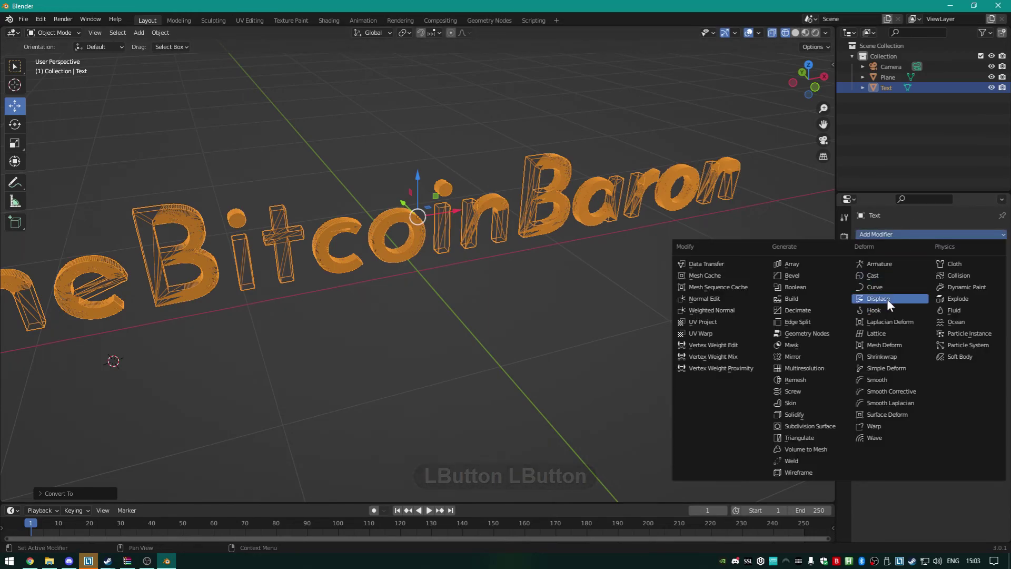
click(800, 311)
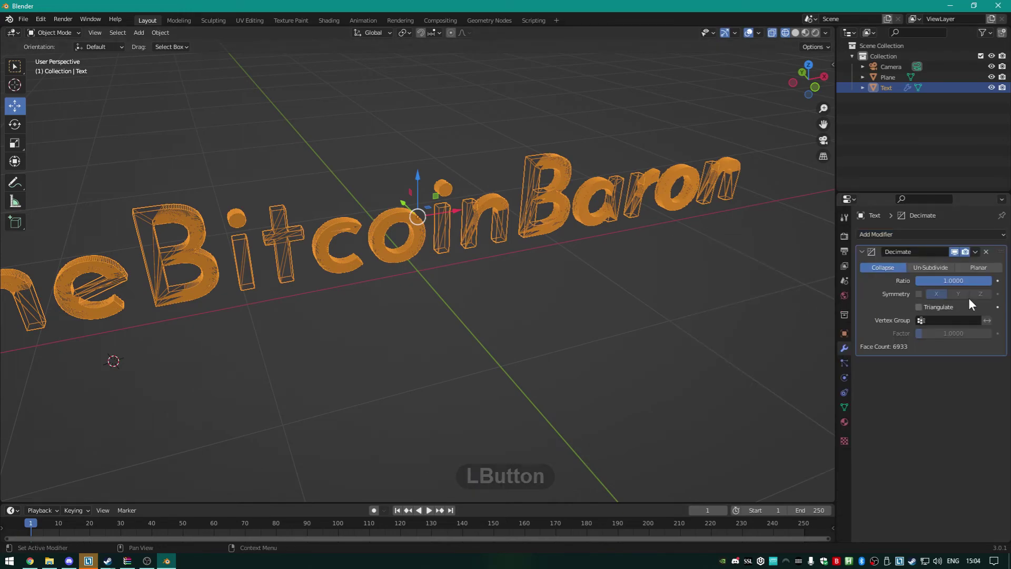
click(984, 269)
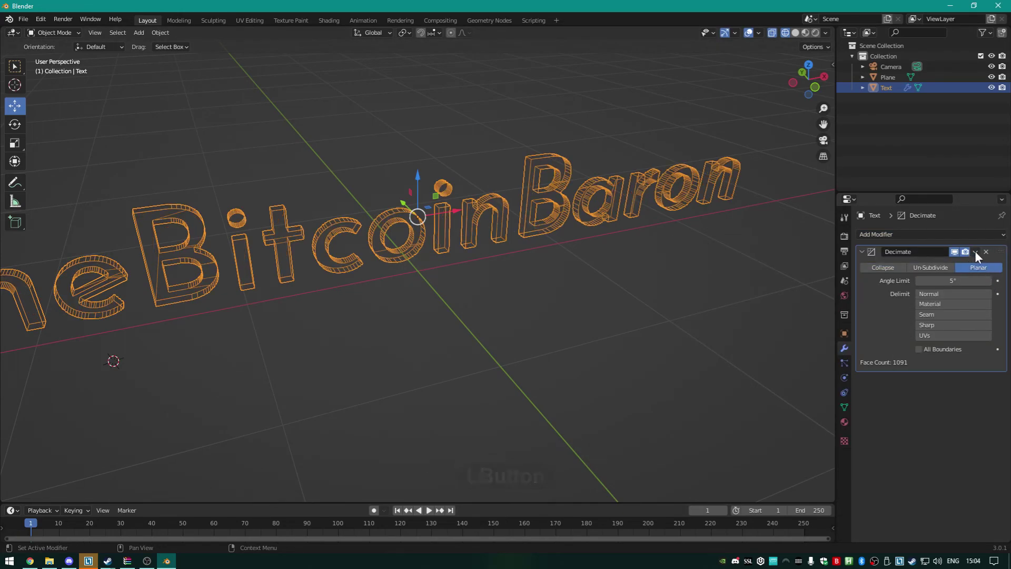
click(976, 252)
click(949, 262)
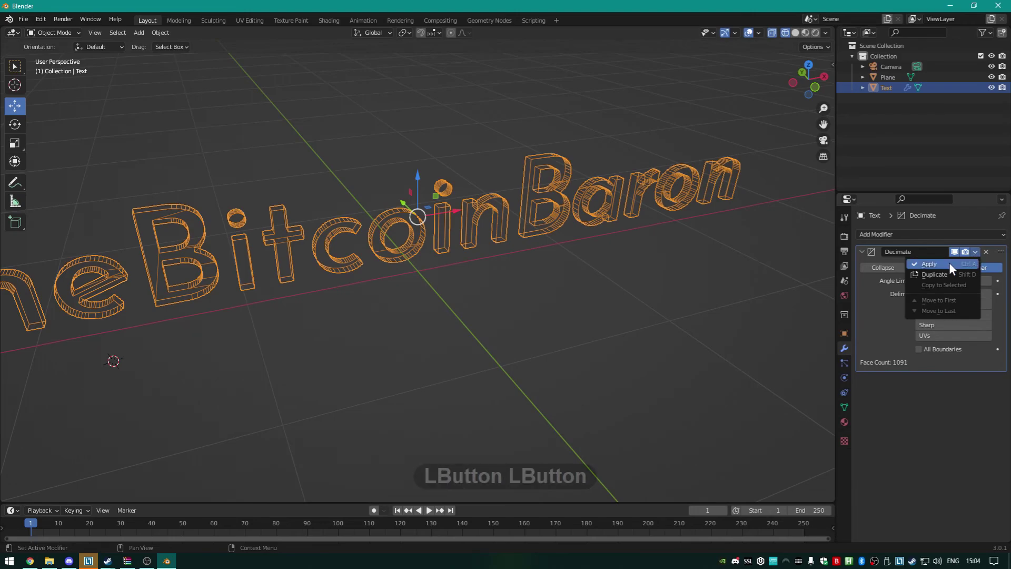
Examine the decimated letters up close and from several angles
mouse_move(506, 257)
middle_down()
mouse_move(500, 277)
mouse_move(510, 267)
mouse_move(496, 261)
middle_up()
scroll(428, 231, up, 5)
shift+middle_drag(444, 176, 551, 266)
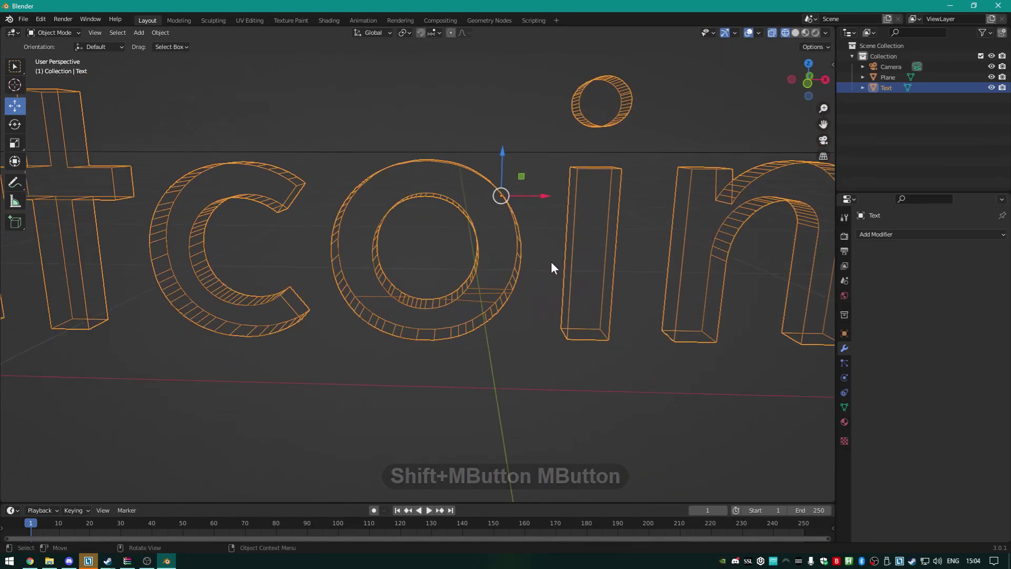
middle_drag(501, 243, 534, 296)
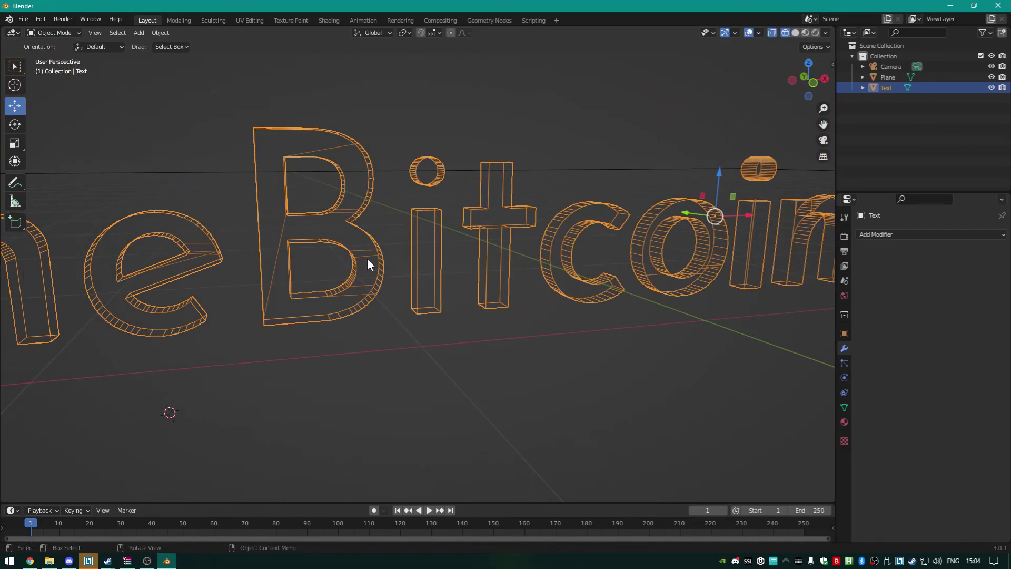
scroll(351, 250, up, 5)
scroll(267, 227, down, 10)
middle_drag(623, 278, 538, 248)
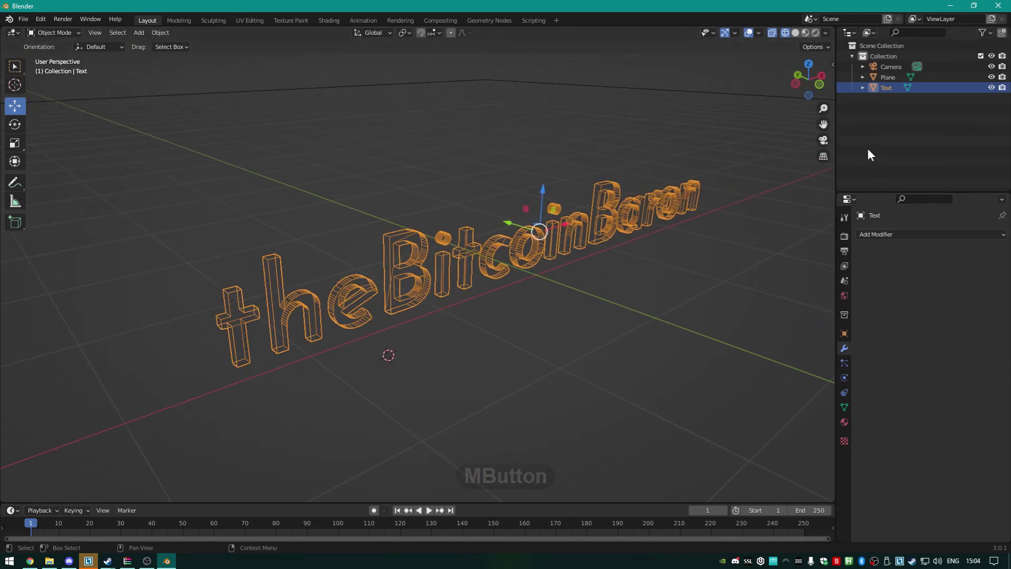
Add a Wireframe modifier to the text mesh and show the scene in Solid shading
click(895, 234)
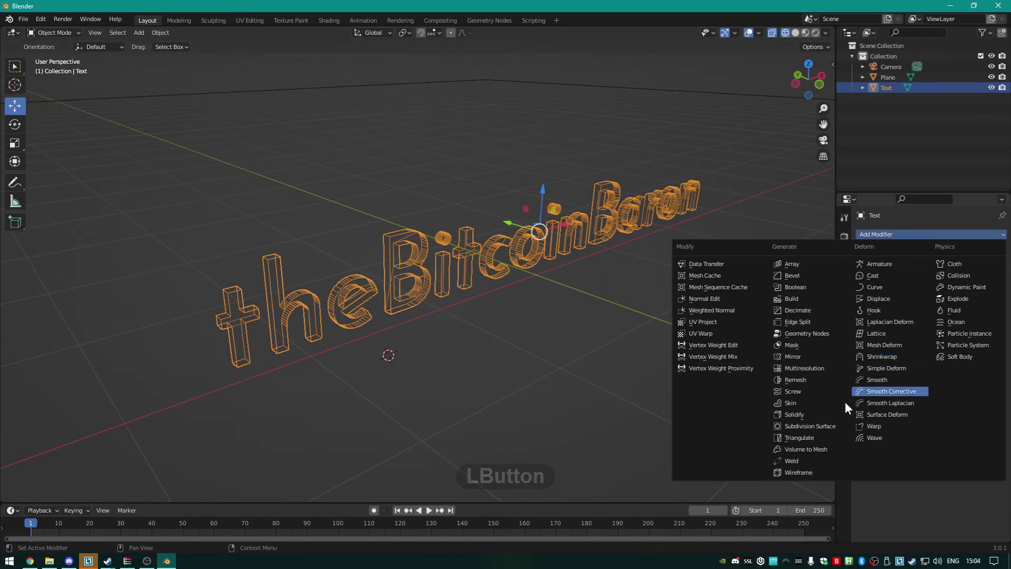
click(811, 473)
scroll(380, 279, up, 7)
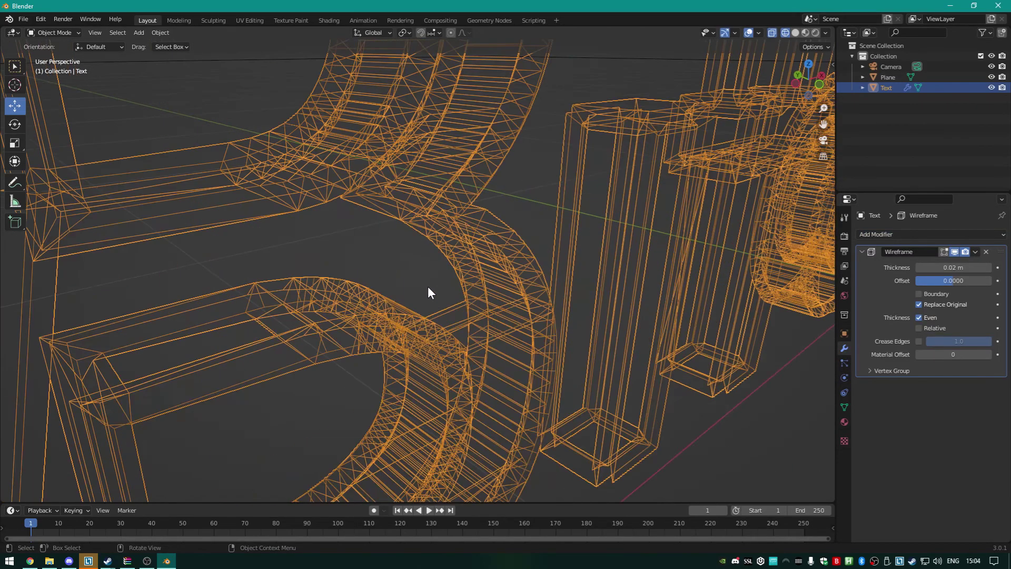
key(z)
click(654, 284)
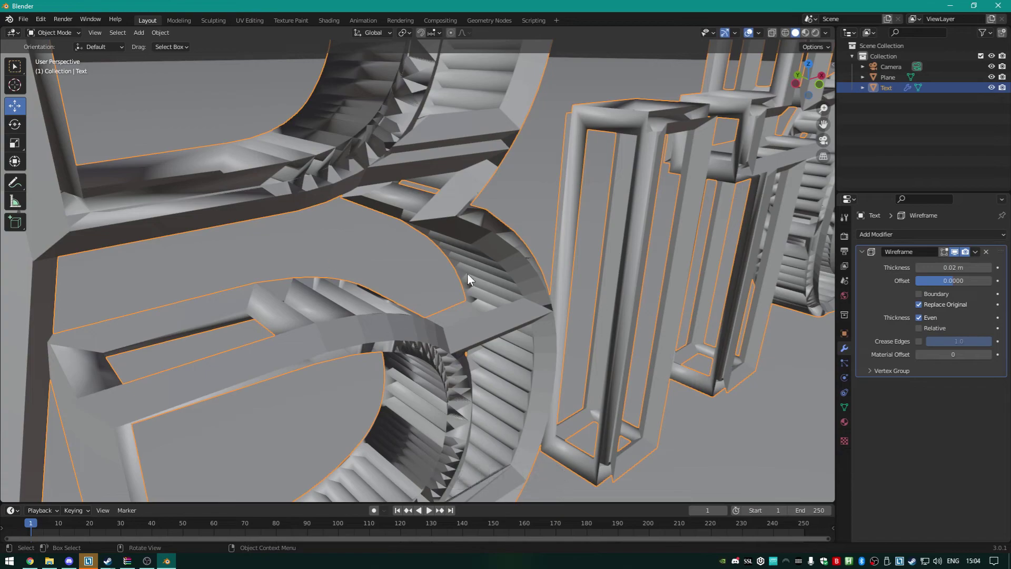
Set the Wireframe modifier's thickness to 0.001 m and apply the modifier to the text
click(943, 268)
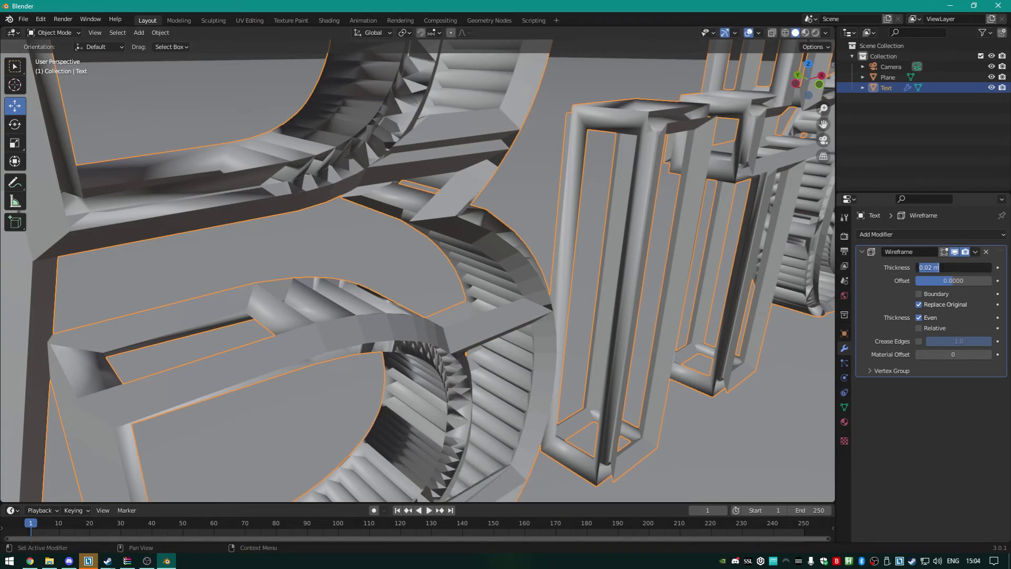
text(0.001)
key(Return)
middle_drag(680, 350, 624, 334)
scroll(624, 334, down, 6)
click(976, 252)
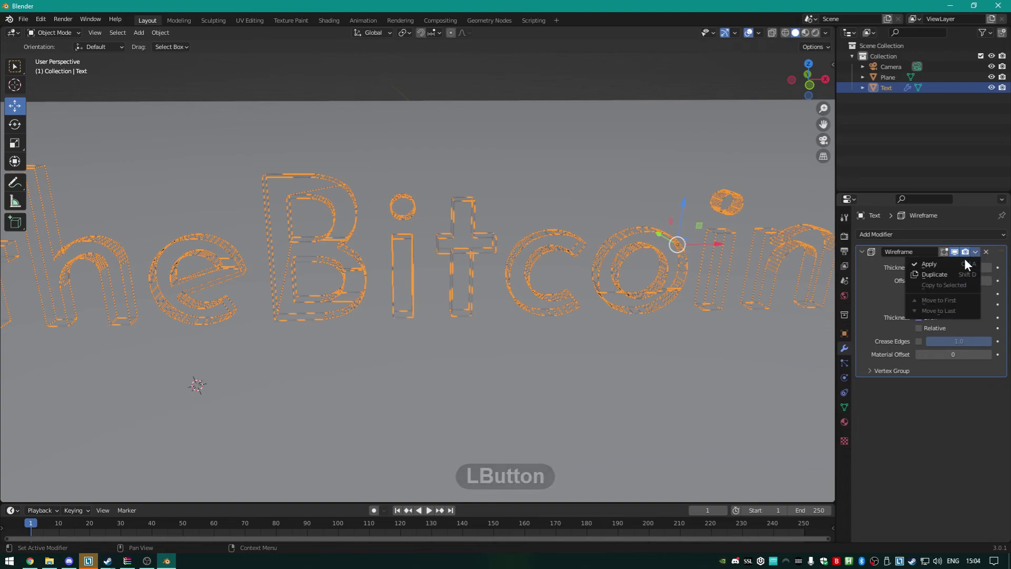
click(940, 262)
Show the scene in Wireframe shading and subdivide the floor plane's mesh with 10 cuts
middle_drag(589, 266, 624, 296)
click(623, 288)
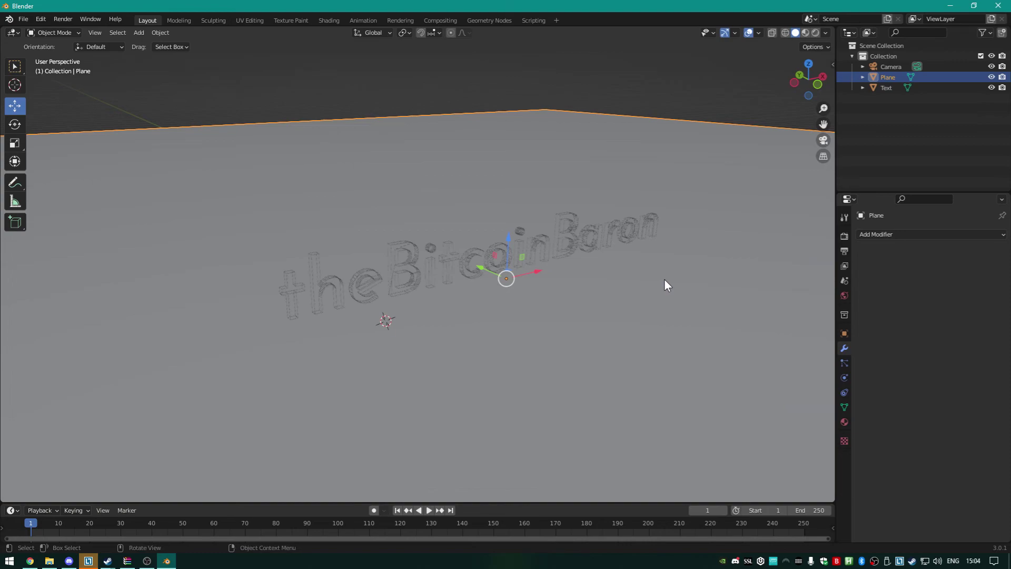
key(z)
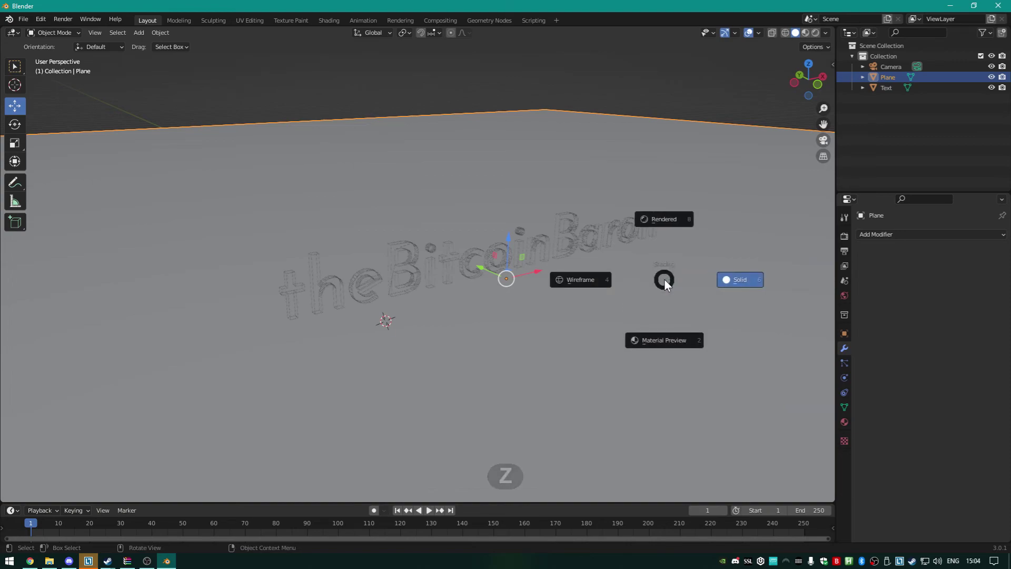
click(577, 271)
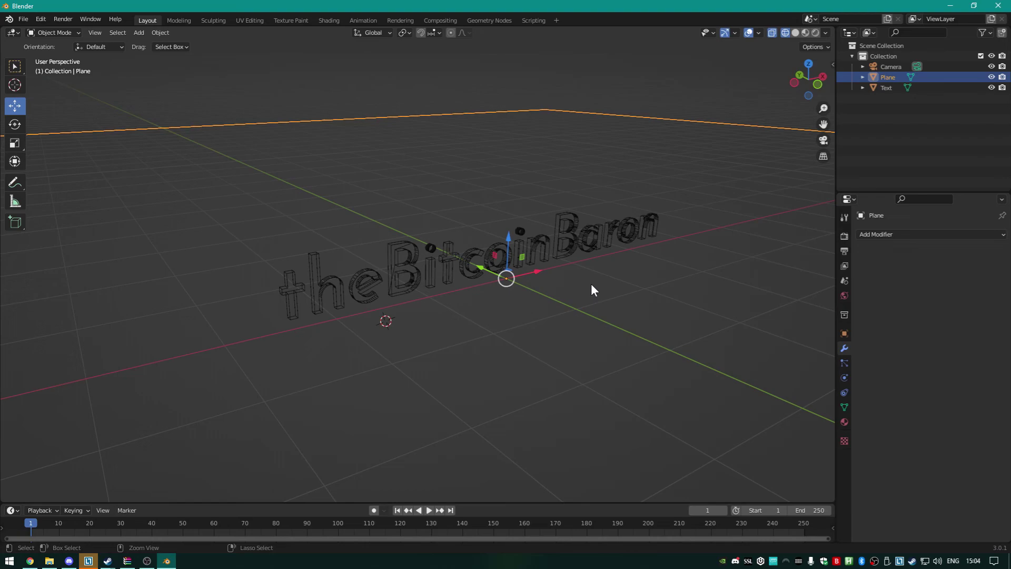
key(Tab)
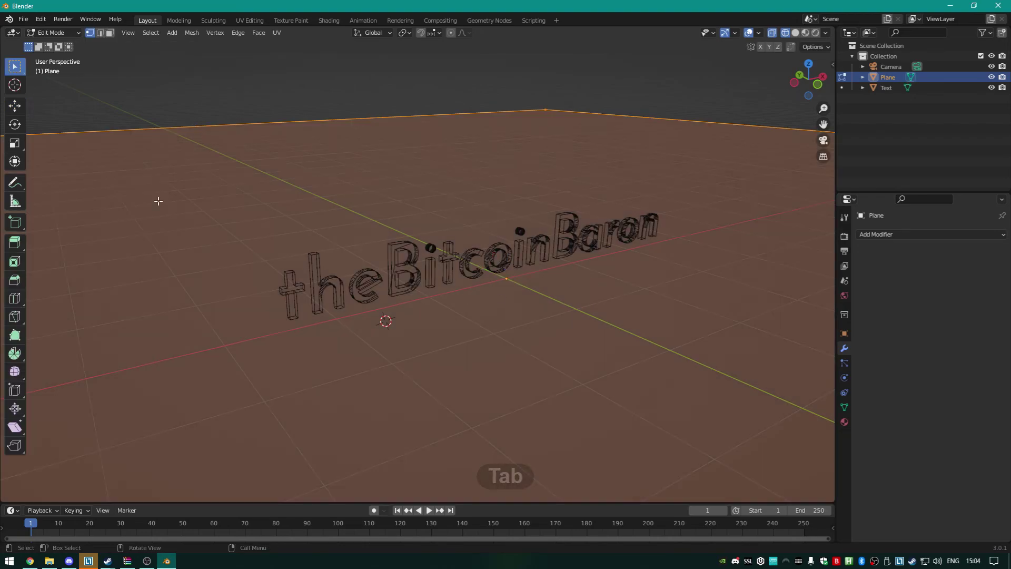
key(ctrl+e)
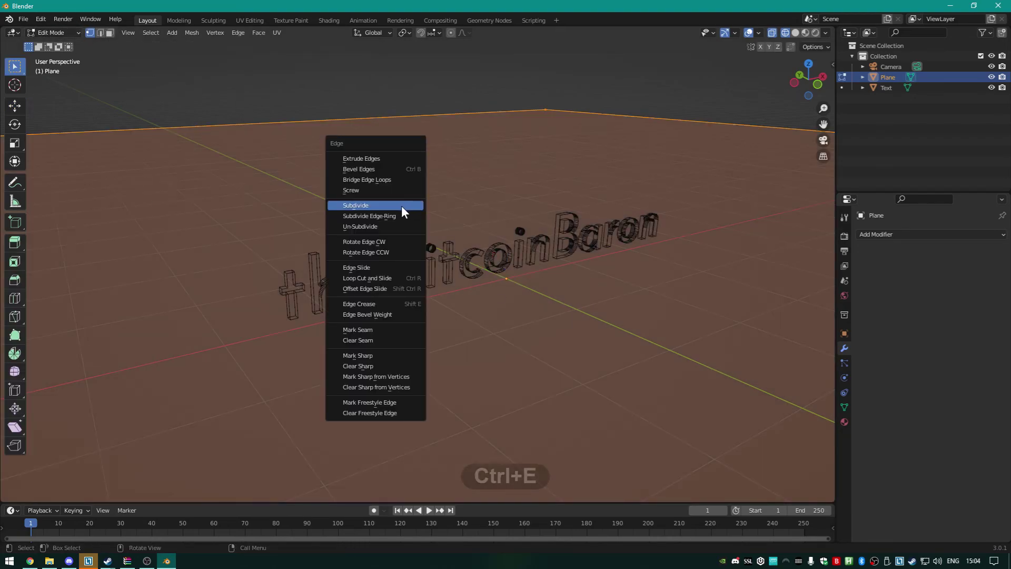
click(399, 205)
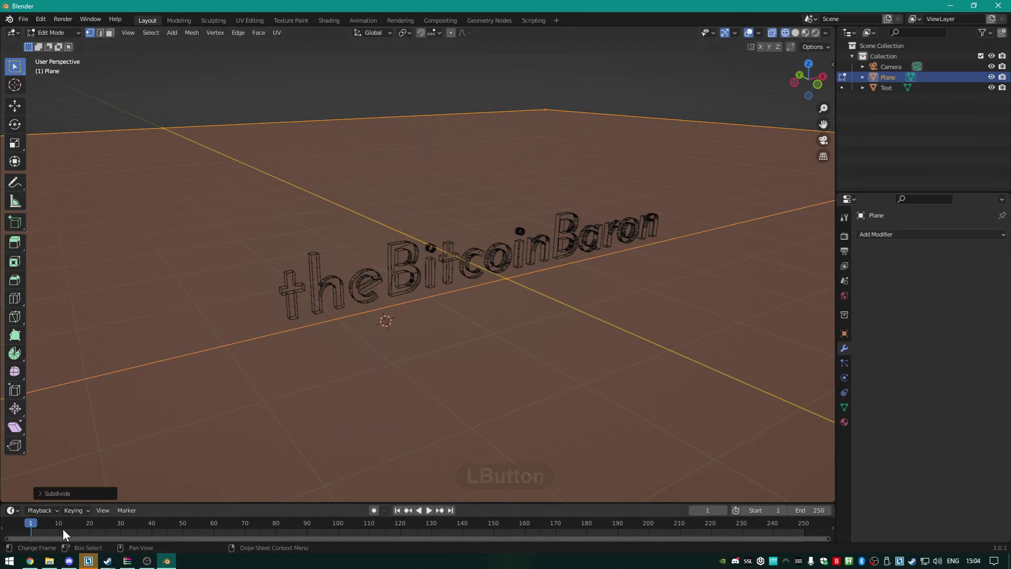
click(39, 493)
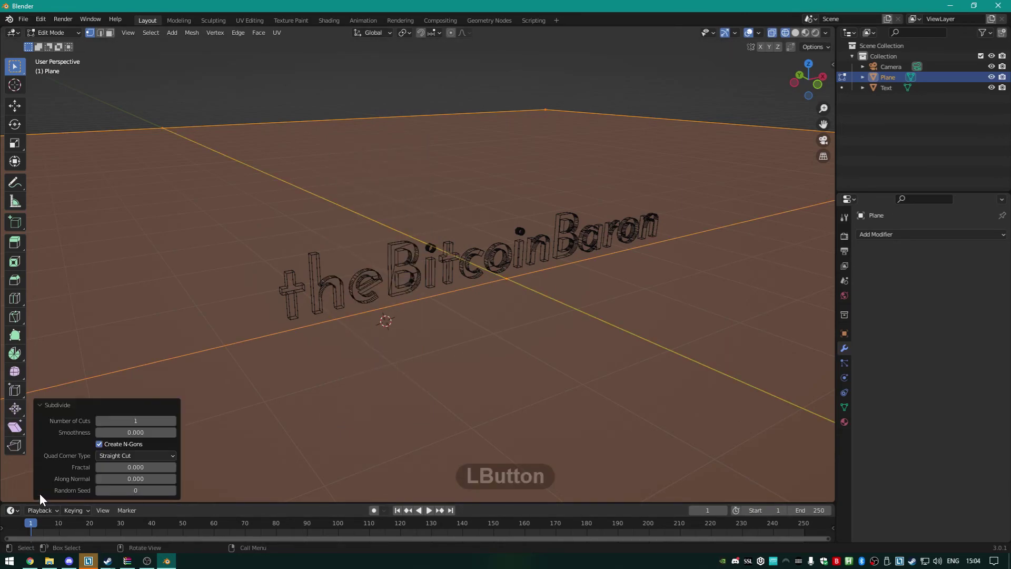
drag(128, 422, 176, 422)
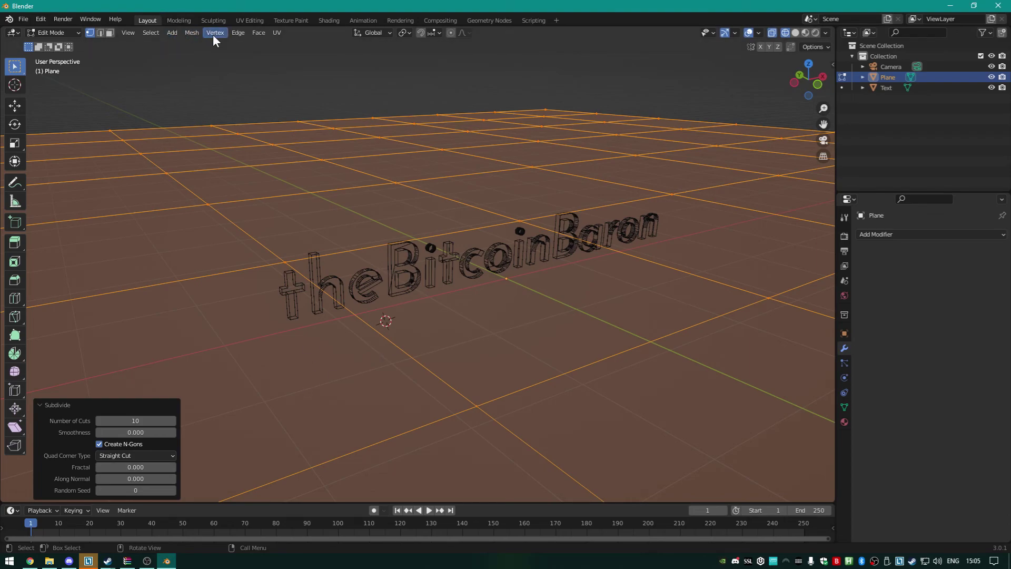
Subdivide the floor plane's mesh a second time with 10 cuts and return to Object Mode
click(192, 33)
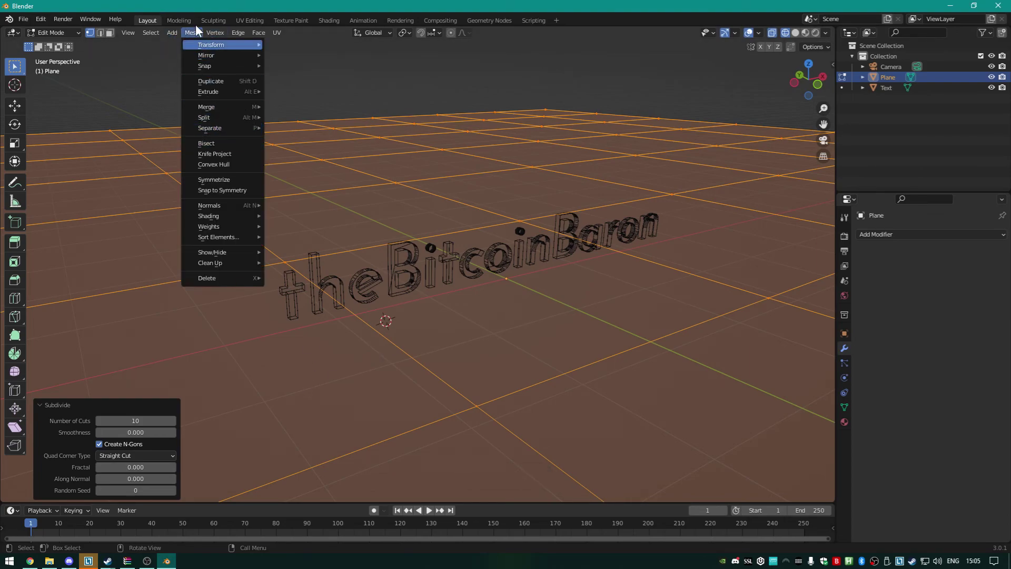
click(238, 33)
click(251, 90)
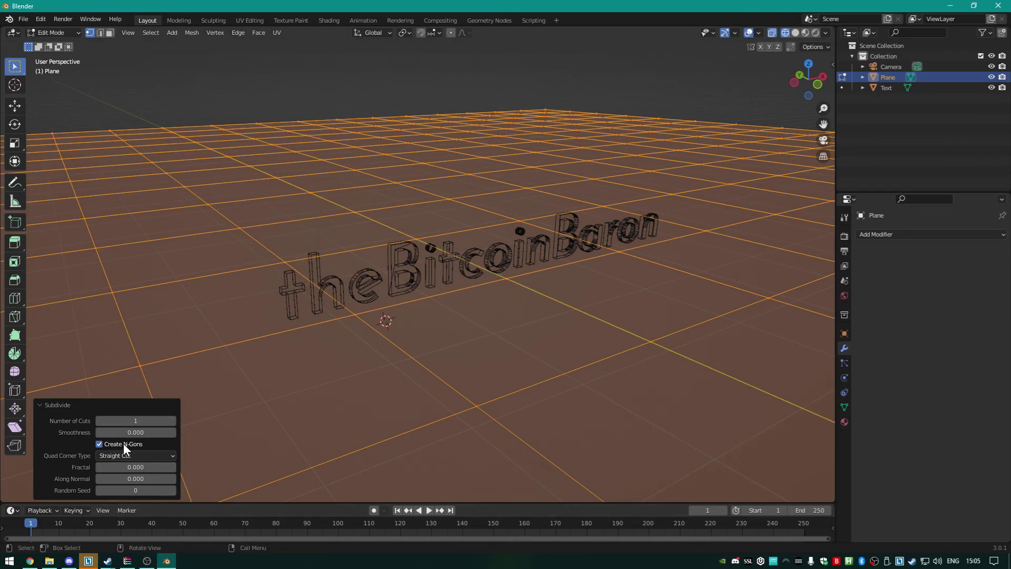
mouse_move(132, 420)
mouse_down()
mouse_move(158, 421)
mouse_move(133, 420)
mouse_up()
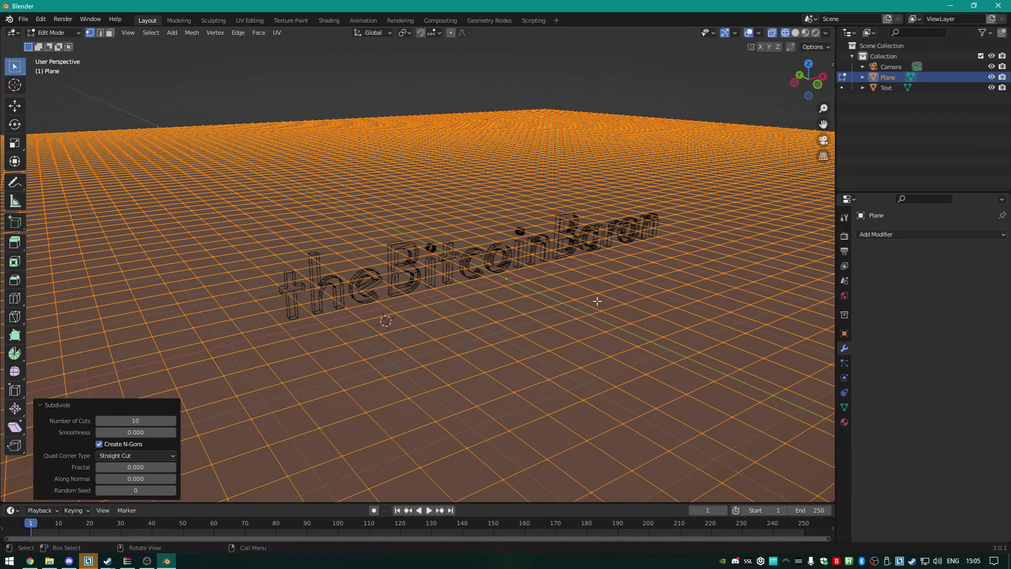
scroll(598, 297, down, 3)
key(Tab)
Add a second plane to the scene and rotate it 90° about the X axis so it stands upright
middle_drag(597, 291, 549, 290)
middle_drag(473, 304, 549, 307)
key(shift+a)
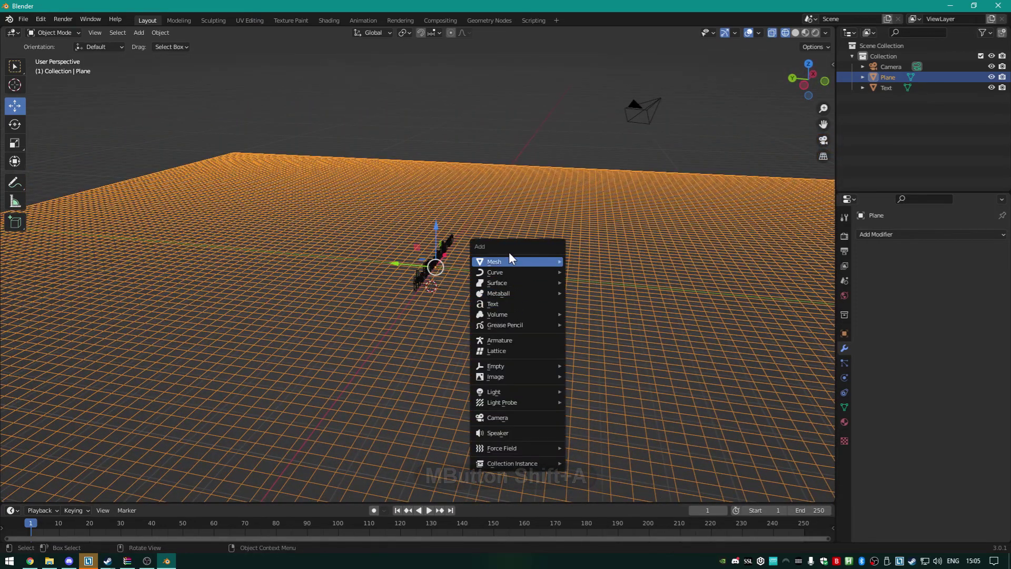
mouse_move(509, 259)
click(597, 260)
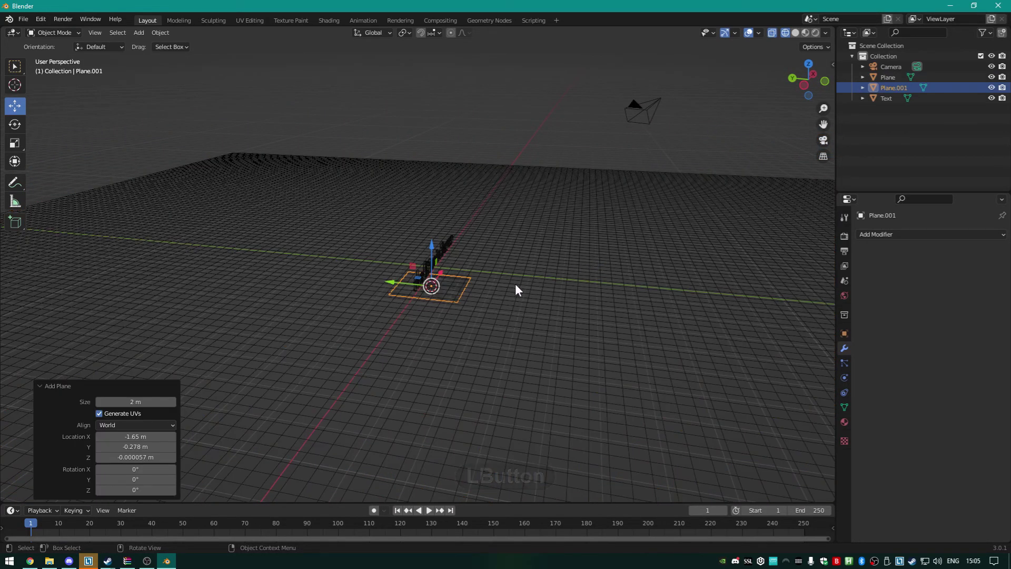
key(r)
text(x)
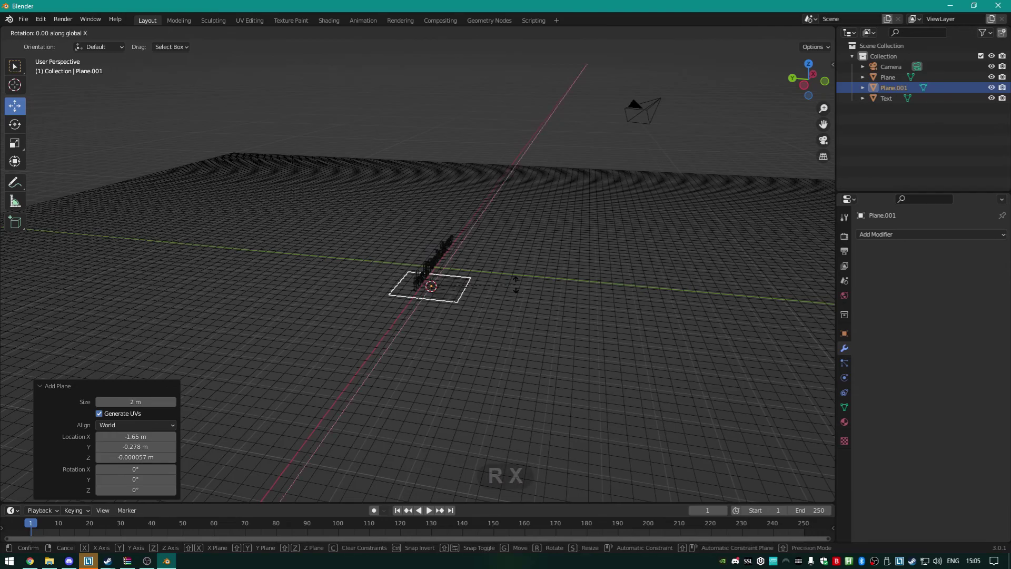
text(90)
key(Return)
Move the upright plane about 1.86 m along X and about 0.30 m along Y to the back face of the text
middle_drag(524, 275, 526, 337)
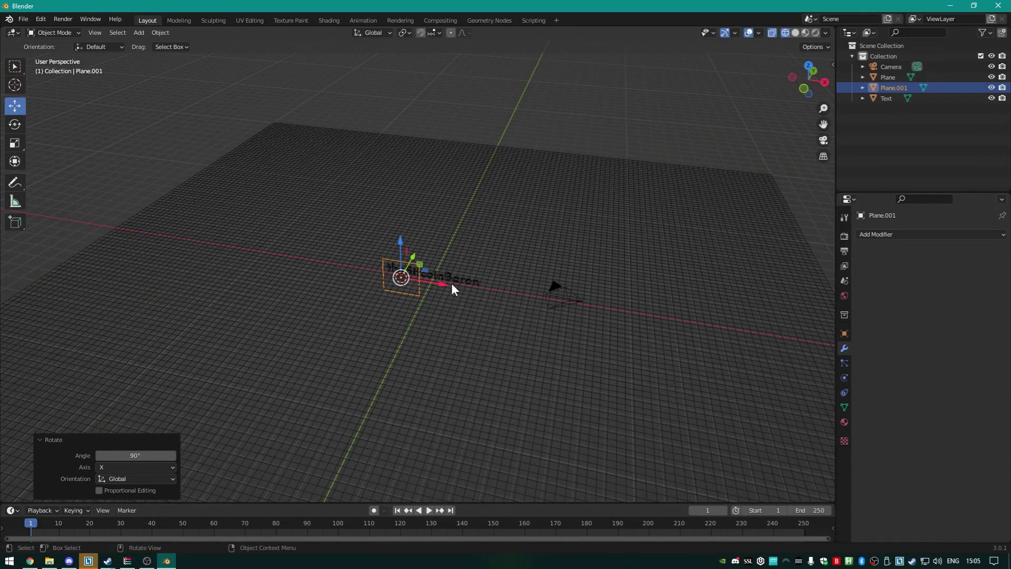
drag(448, 284, 485, 290)
key(KP_1)
key(KP_3)
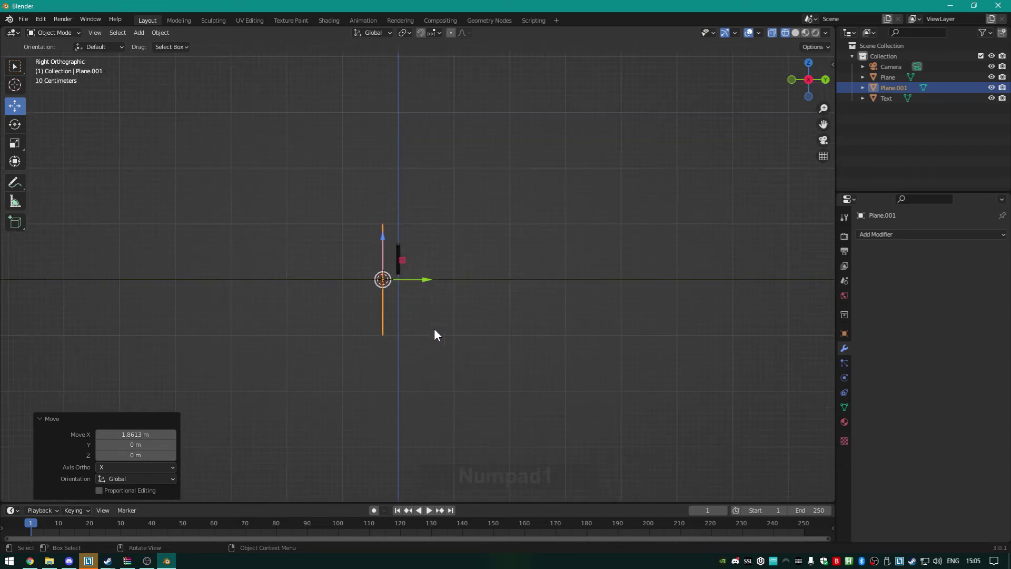
scroll(298, 300, up, 5)
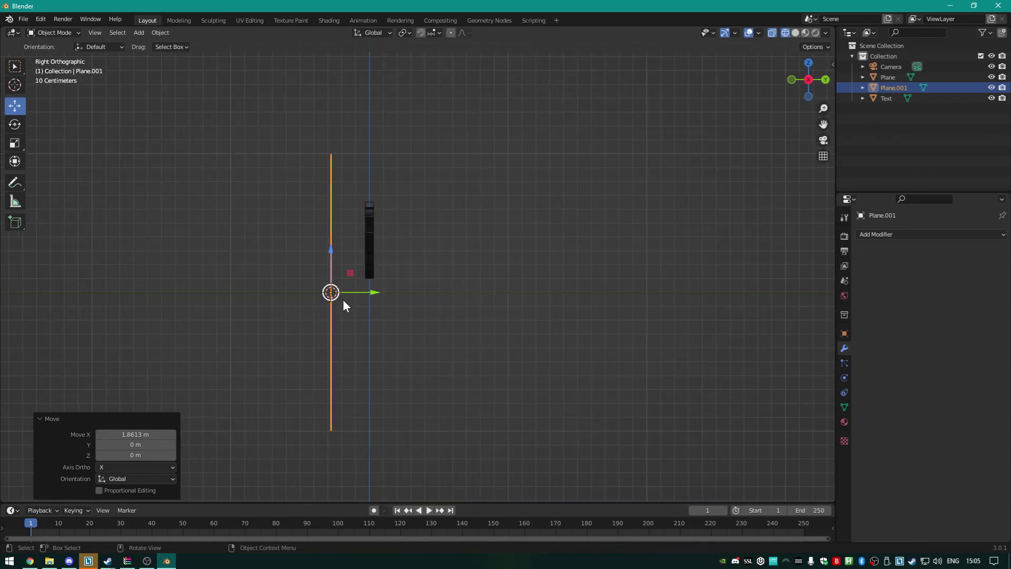
drag(373, 295, 419, 289)
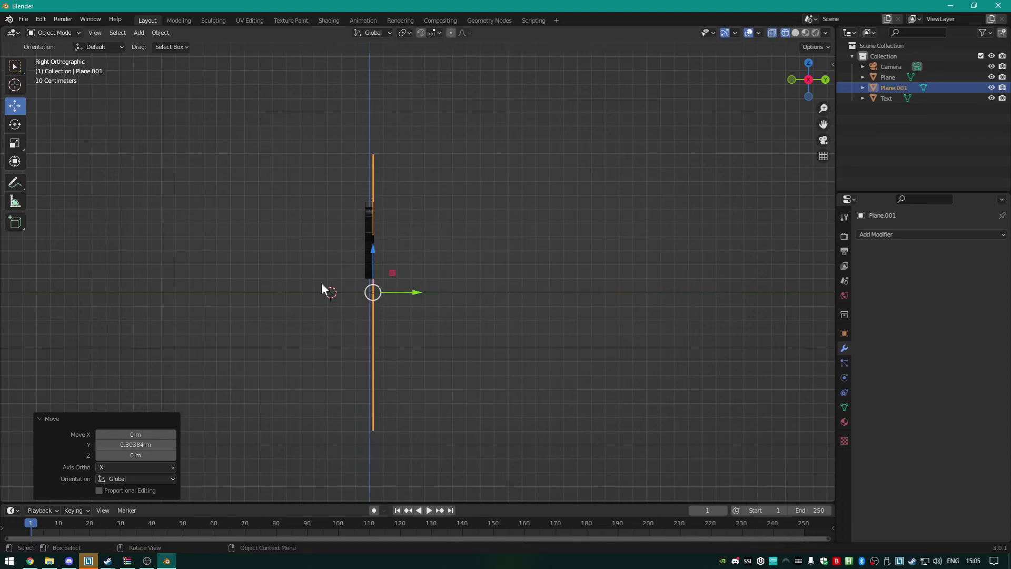
Fine-tune the upright plane along Y in side view, moving it about 0.04 m and about -0.06 m to centre it in the text's depth
middle_drag(352, 247, 510, 247)
middle_drag(595, 316, 448, 325)
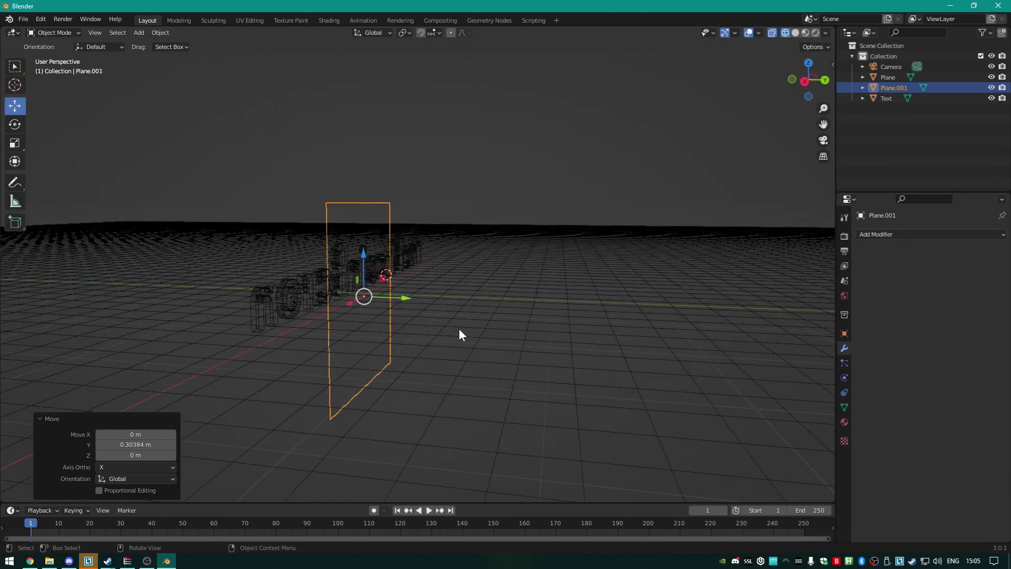
key(KP_1)
key(KP_3)
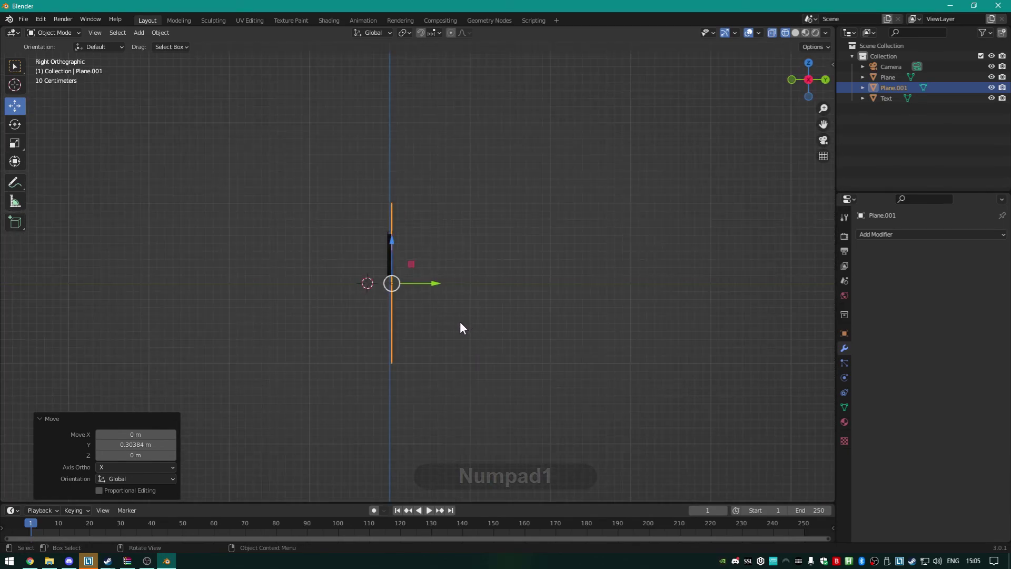
key(KP_3)
scroll(429, 327, up, 5)
drag(399, 300, 412, 301)
mouse_move(390, 224)
middle_down()
mouse_move(438, 233)
mouse_move(389, 226)
middle_up()
key(KP_1)
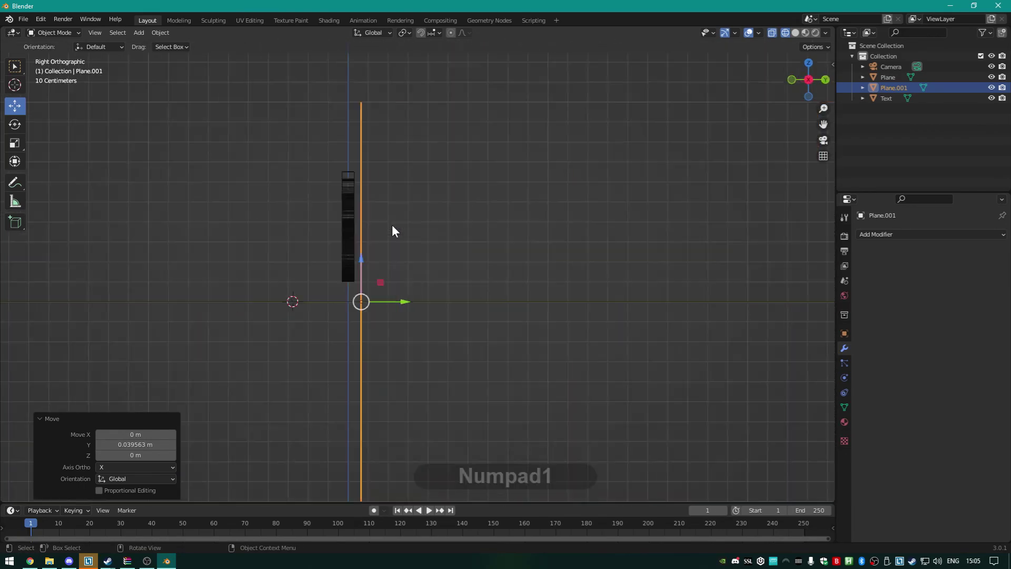
drag(403, 302, 388, 300)
Scale the upright plane uniformly by a factor of 10
middle_drag(384, 285, 467, 244)
scroll(586, 322, down, 3)
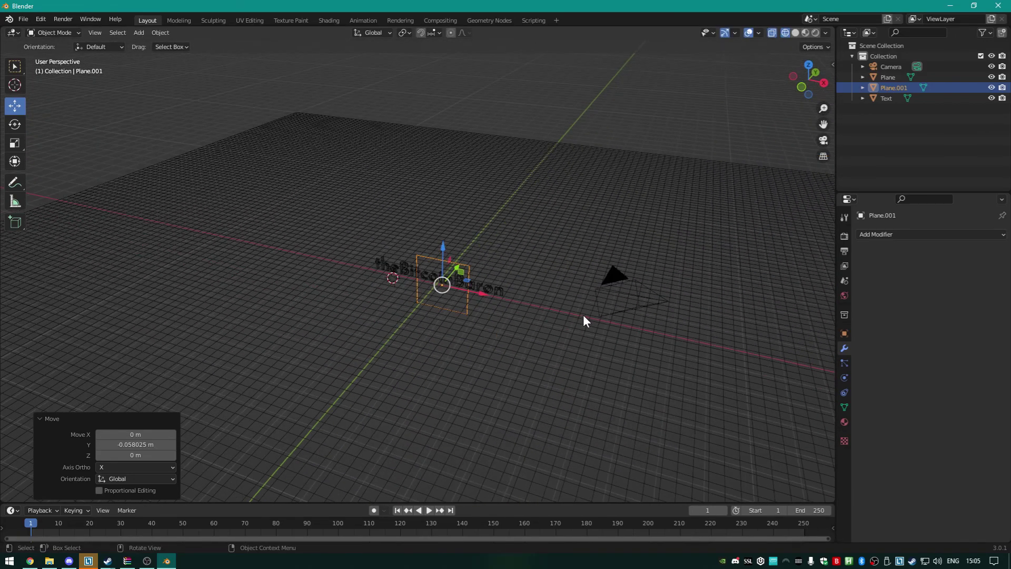
key(s)
key(1)
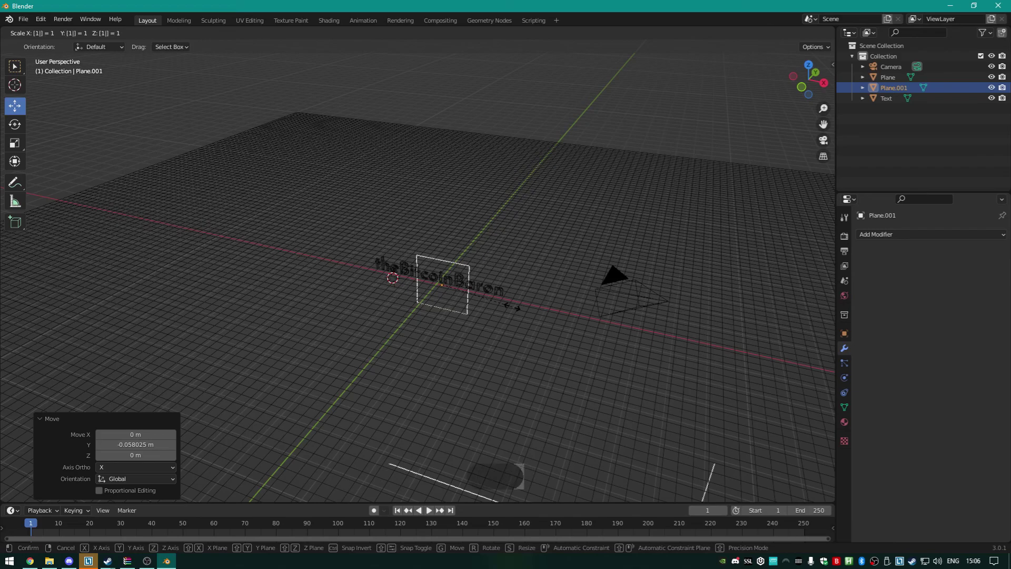
key(0)
key(Return)
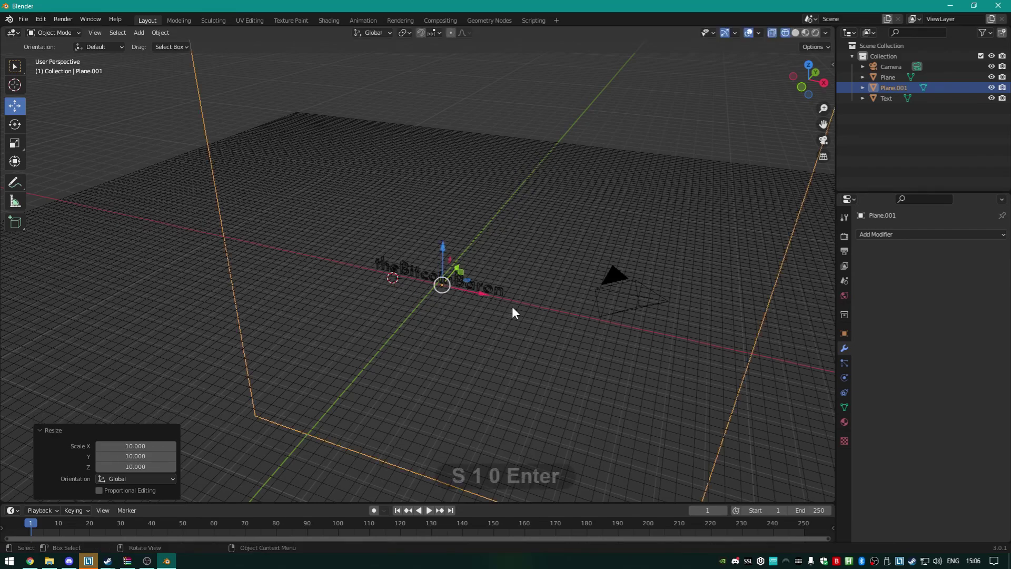
Select the camera, look at the scene through it and render a test image
click(656, 299)
middle_drag(619, 282, 440, 258)
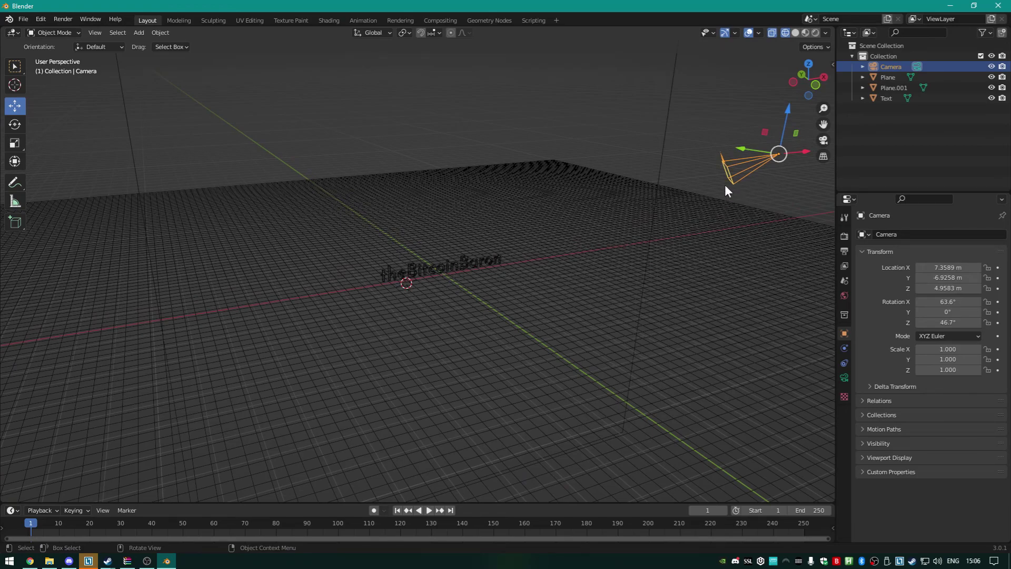
key(KP_0)
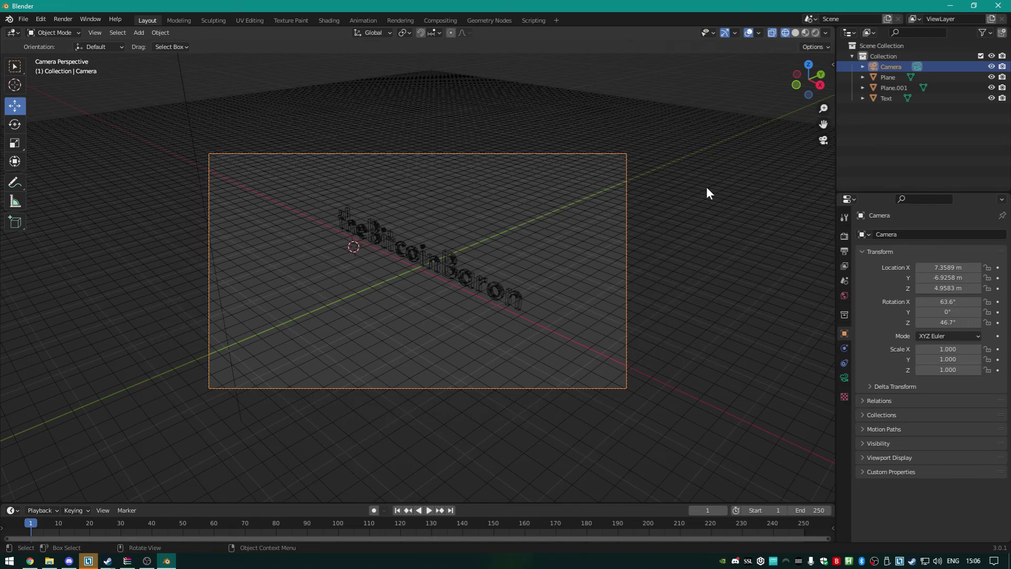
key(F12)
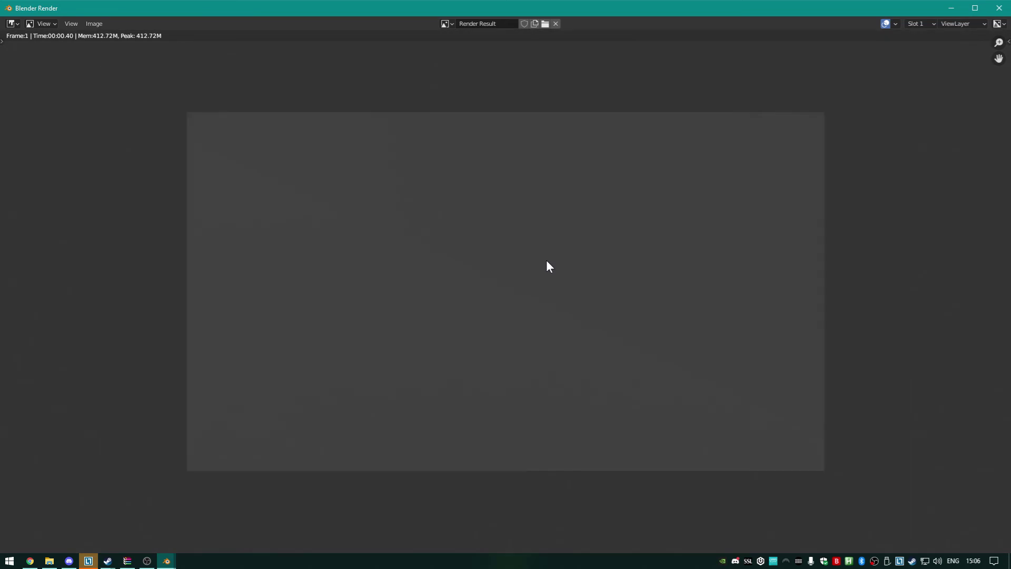
key(Escape)
Add a Track To constraint to the camera with the Text object as its target
middle_drag(547, 265, 430, 255)
scroll(428, 254, down, 6)
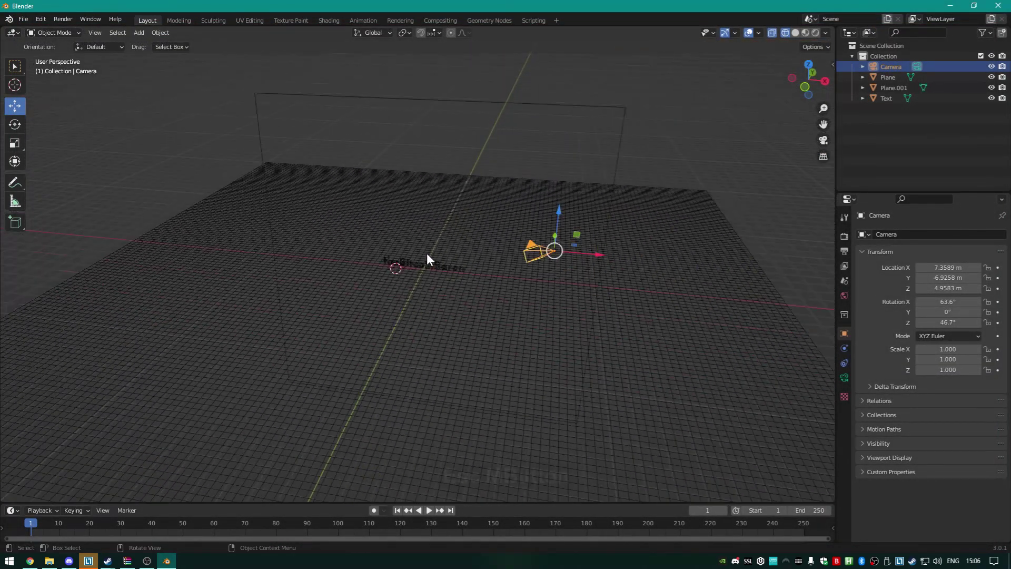
scroll(435, 263, up, 2)
middle_drag(498, 268, 526, 249)
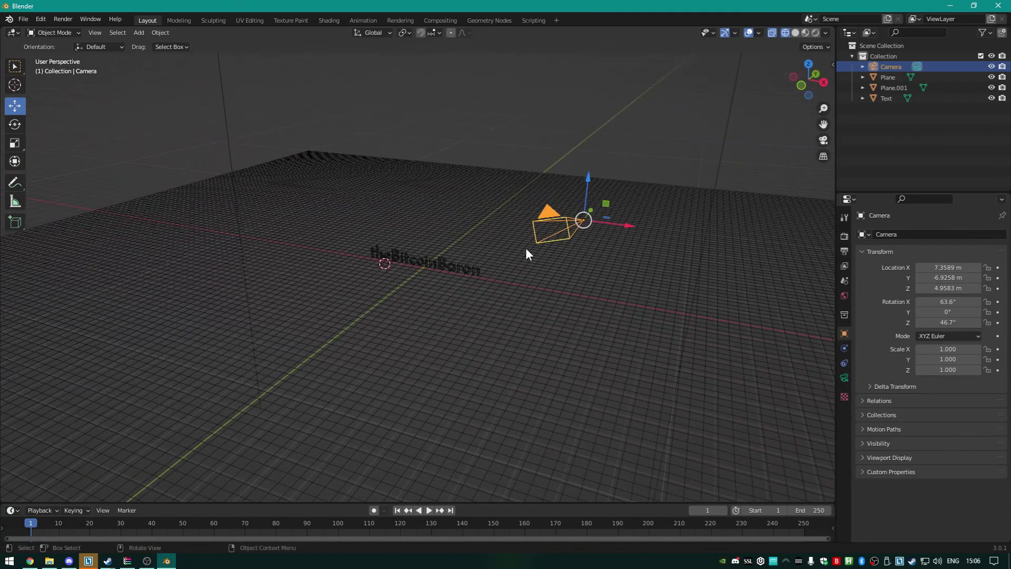
click(844, 378)
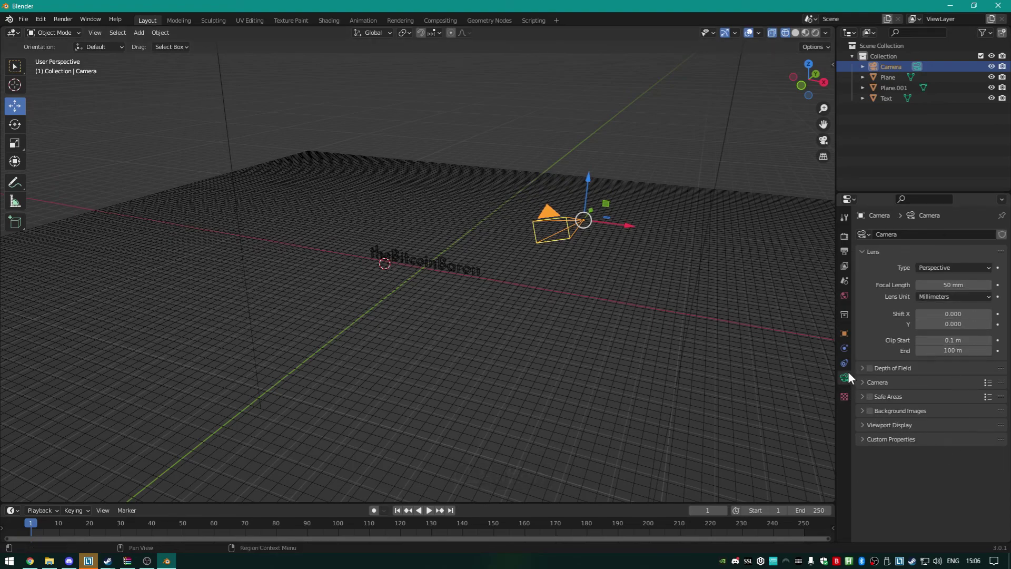
click(844, 363)
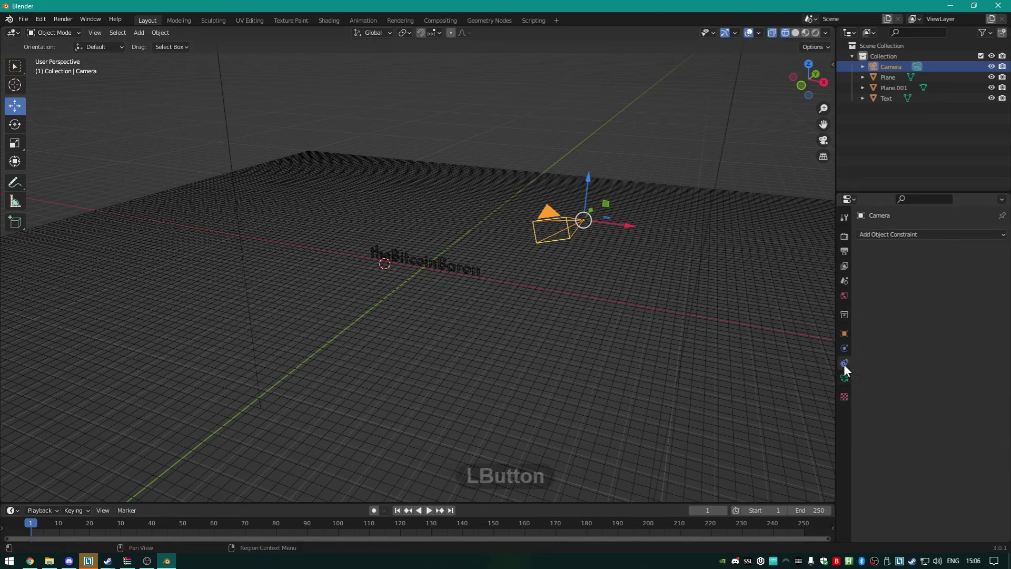
click(893, 233)
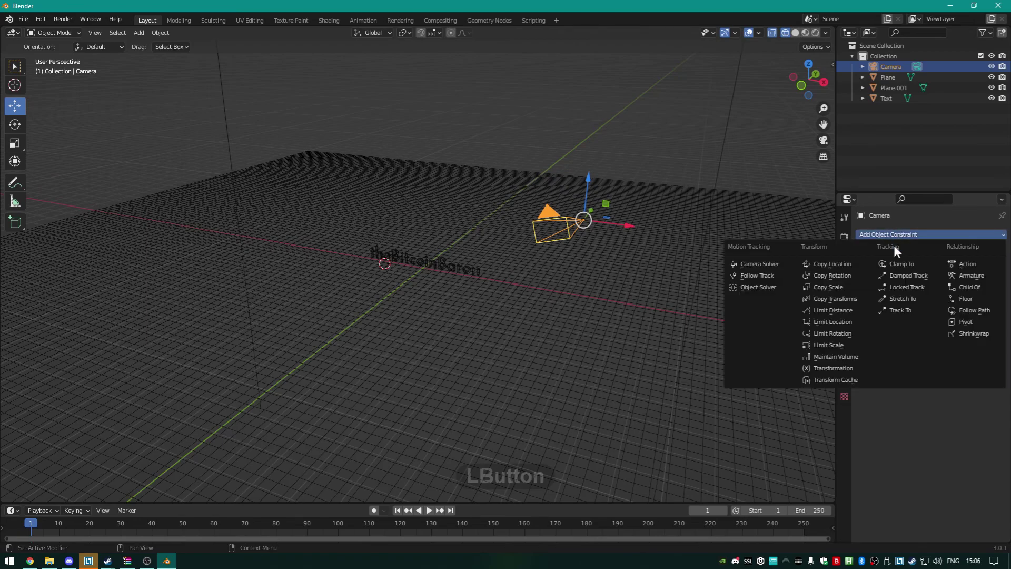
click(905, 309)
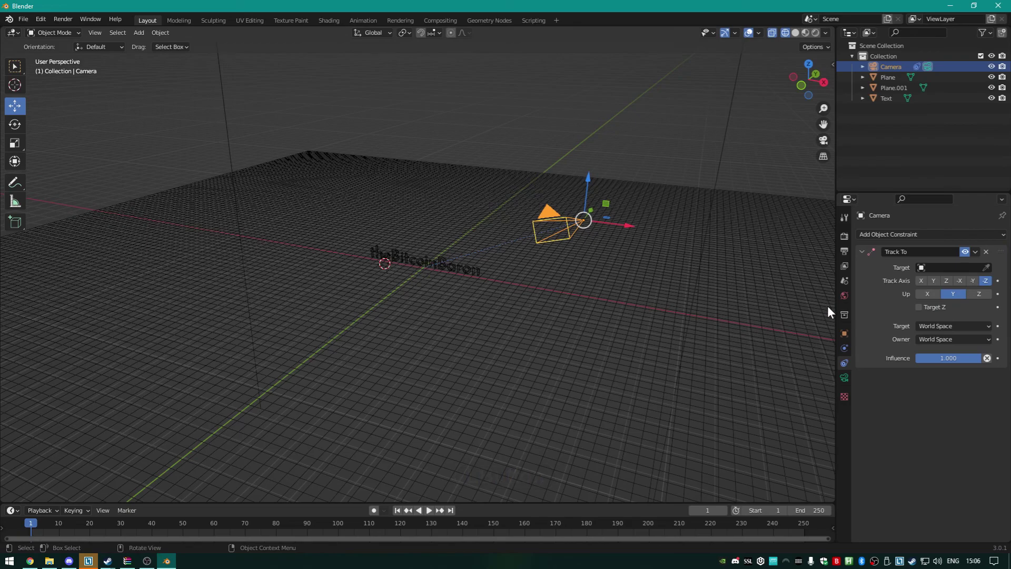
click(939, 268)
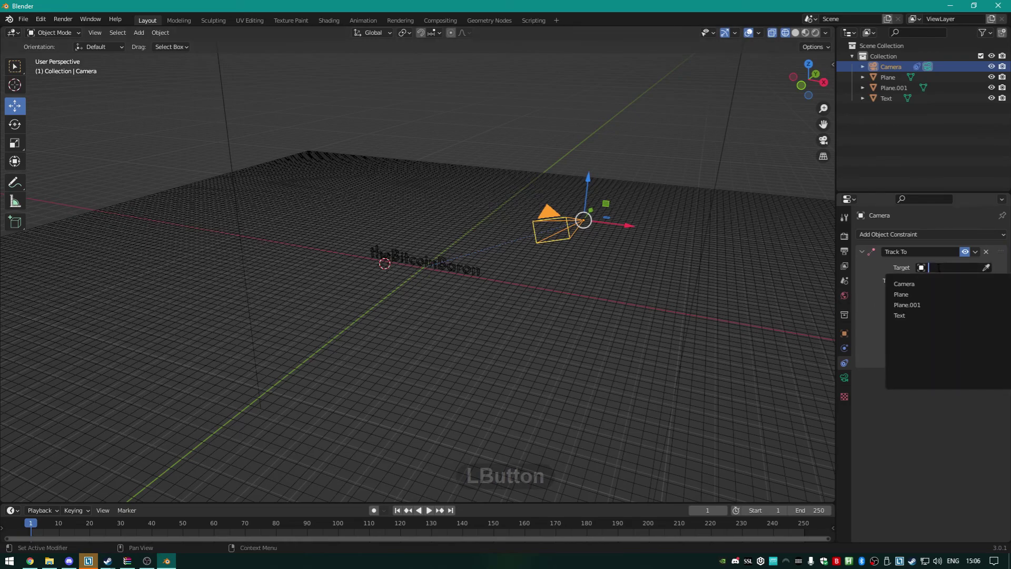
click(917, 316)
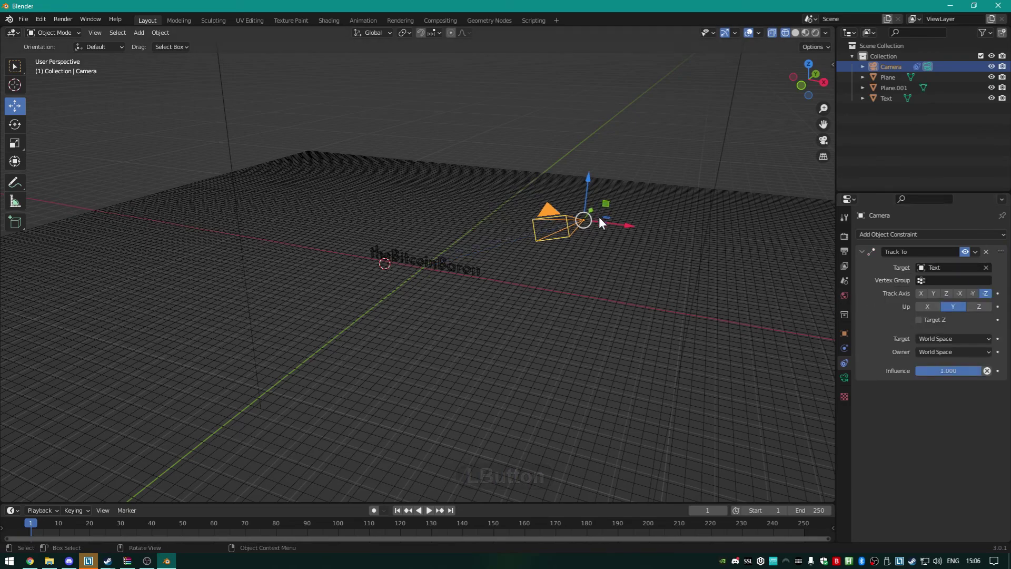
Reposition the camera to frame the text centrally, with a final move of about -2.67 m along Y, and render a test image
drag(629, 227, 360, 239)
drag(325, 131, 309, 331)
key(KP_0)
key(KP_0)
key(KP_0)
key(F12)
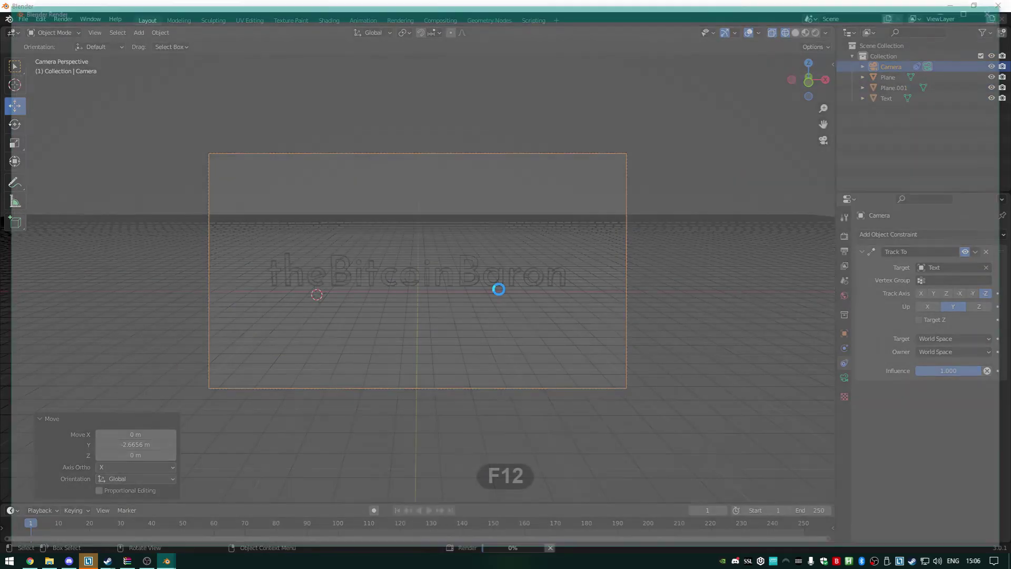
key(Escape)
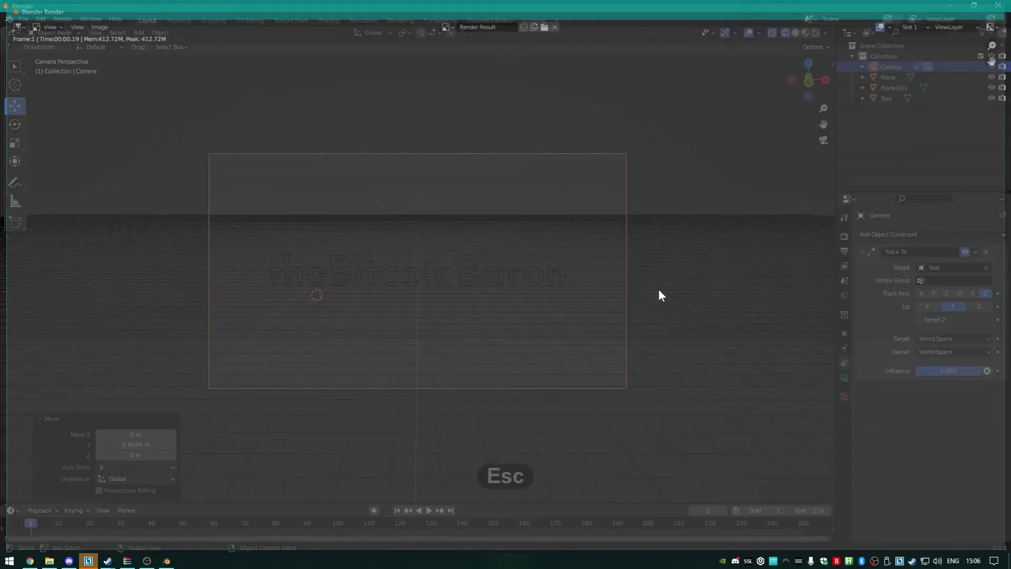
Give the text a new material with a bright cyan emission colour and render a test image
click(562, 271)
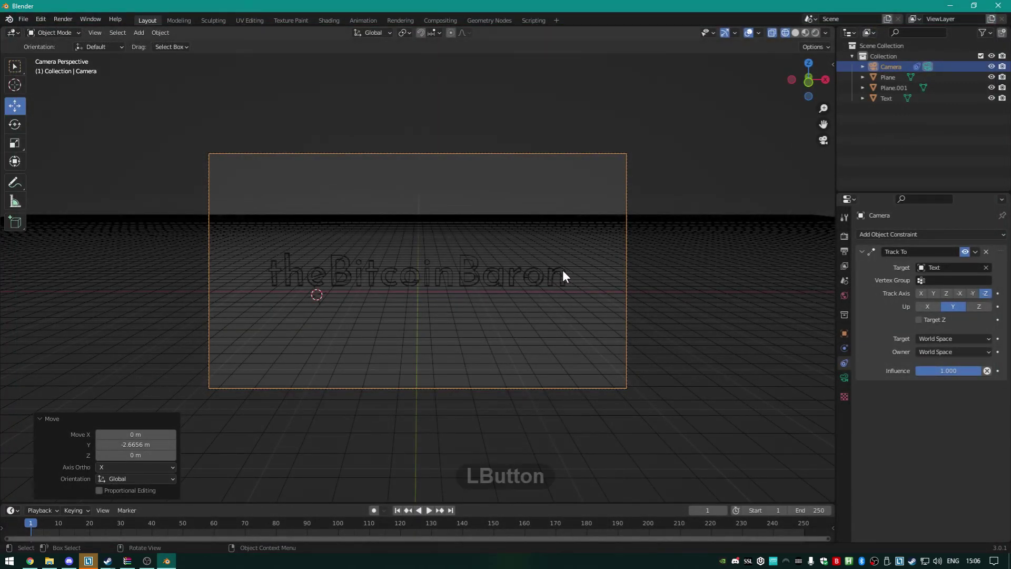
click(554, 272)
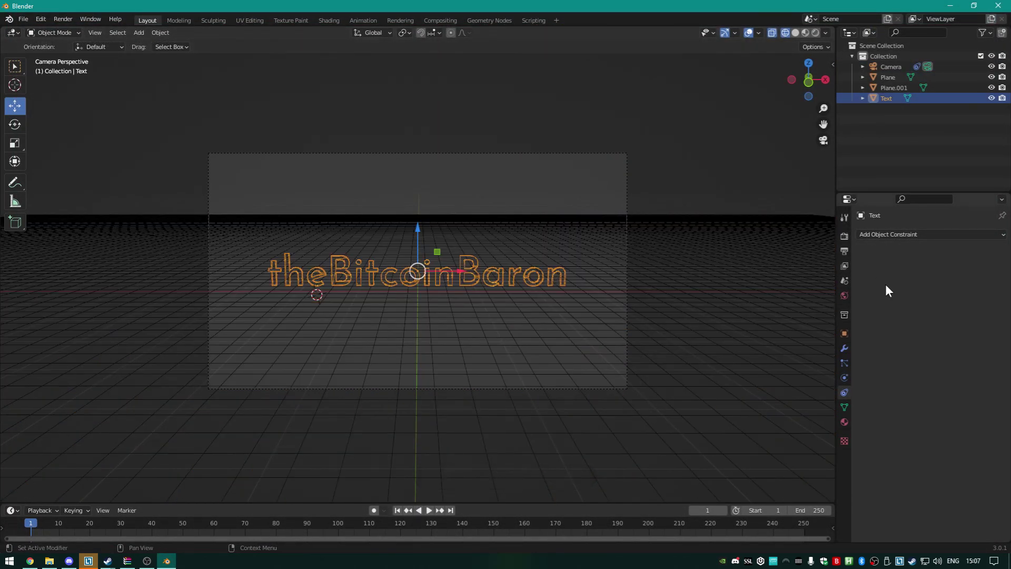
click(845, 423)
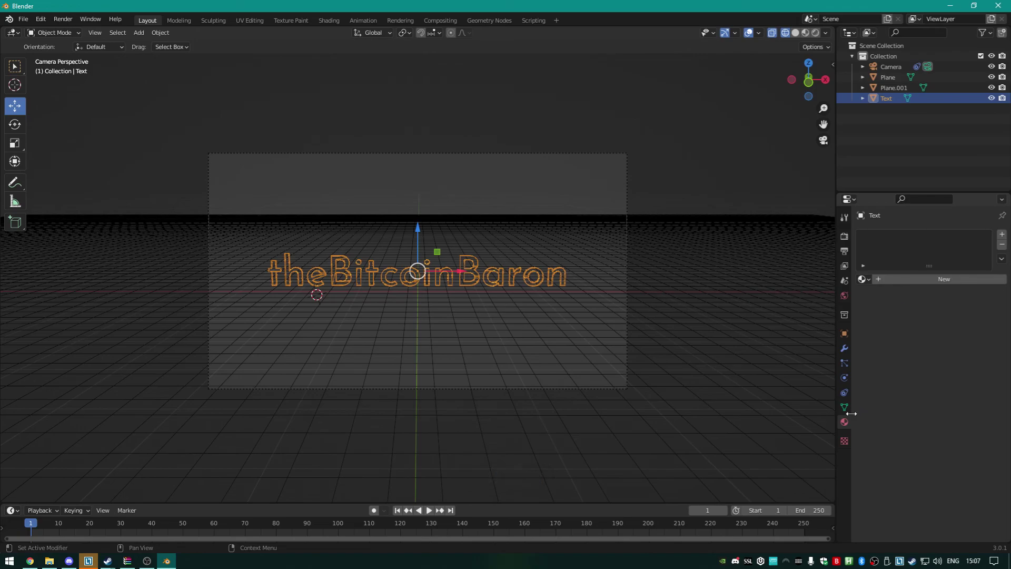
click(911, 278)
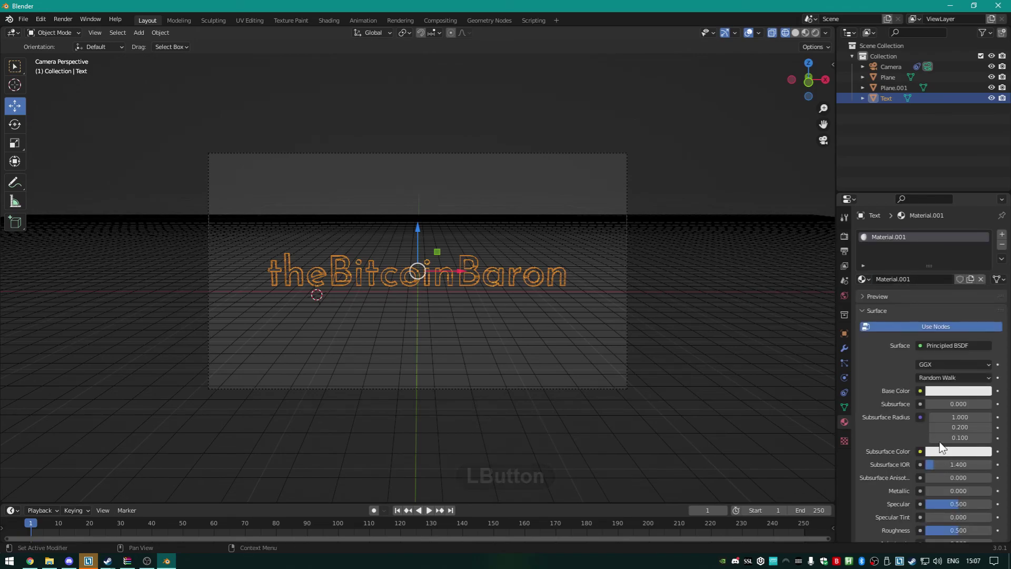
scroll(897, 283, down, 10)
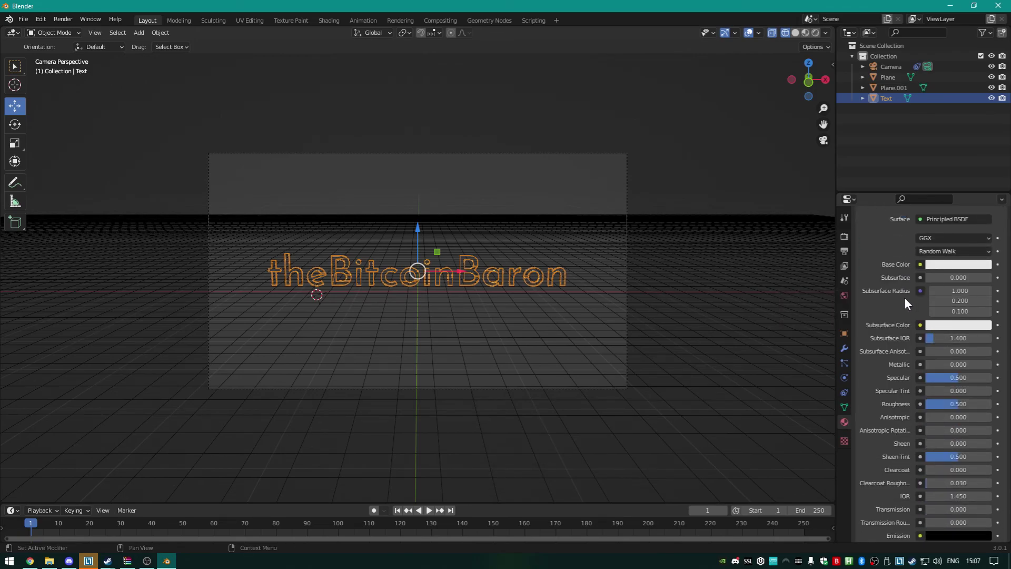
scroll(909, 316, down, 1)
click(956, 388)
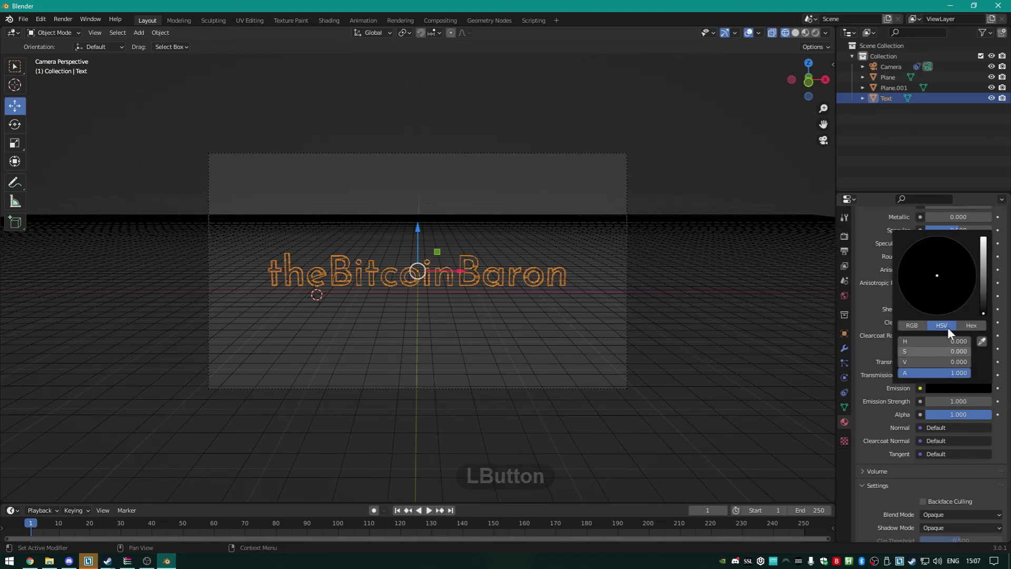
mouse_move(987, 308)
mouse_down()
mouse_move(984, 239)
mouse_move(937, 239)
mouse_up()
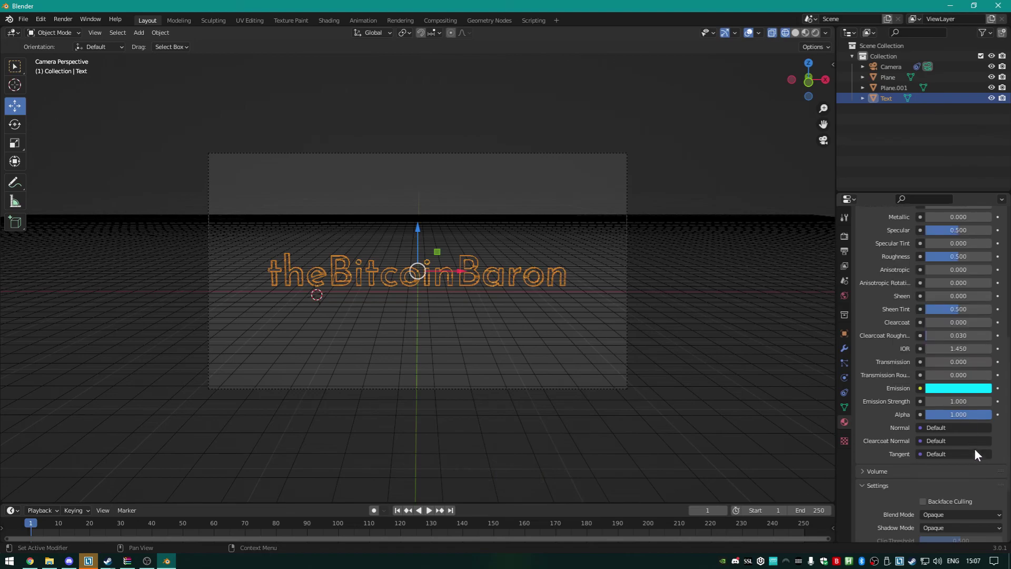
key(F12)
key(Escape)
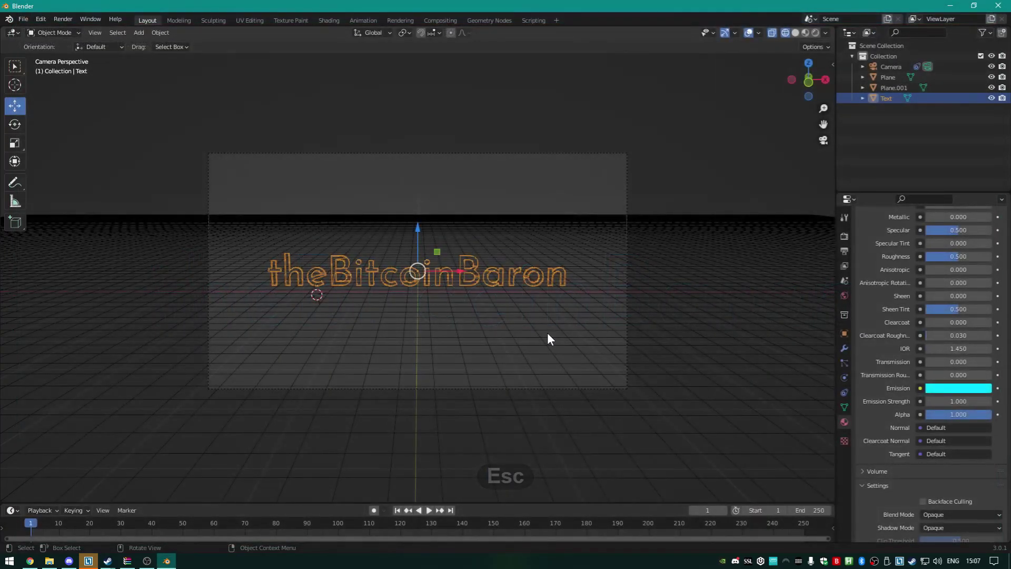
Give the floor plane a new material with Metallic about 0.835 and Roughness about 0.051, and render a test image
click(589, 321)
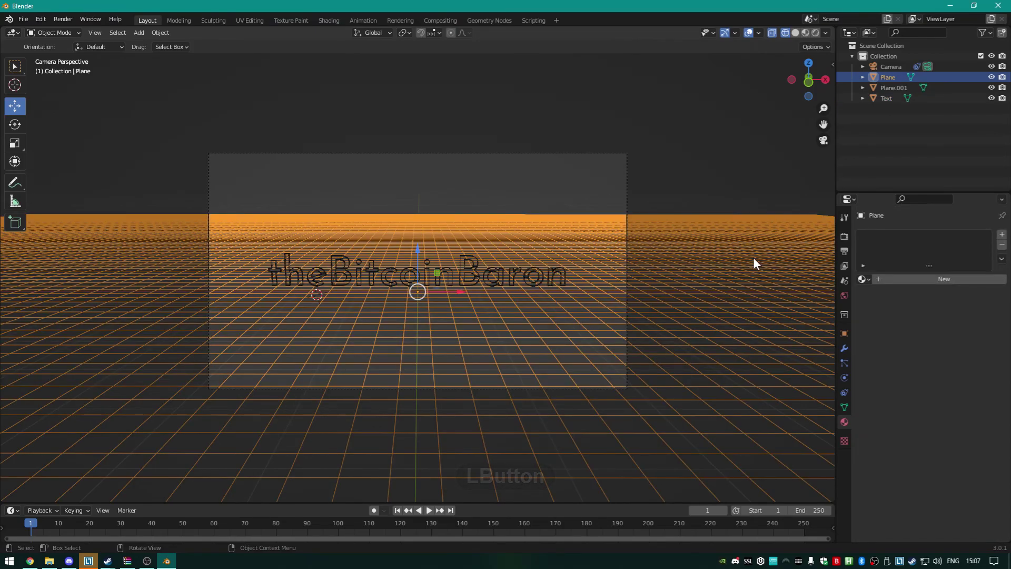
mouse_move(525, 329)
middle_down()
mouse_move(488, 323)
mouse_move(522, 332)
middle_up()
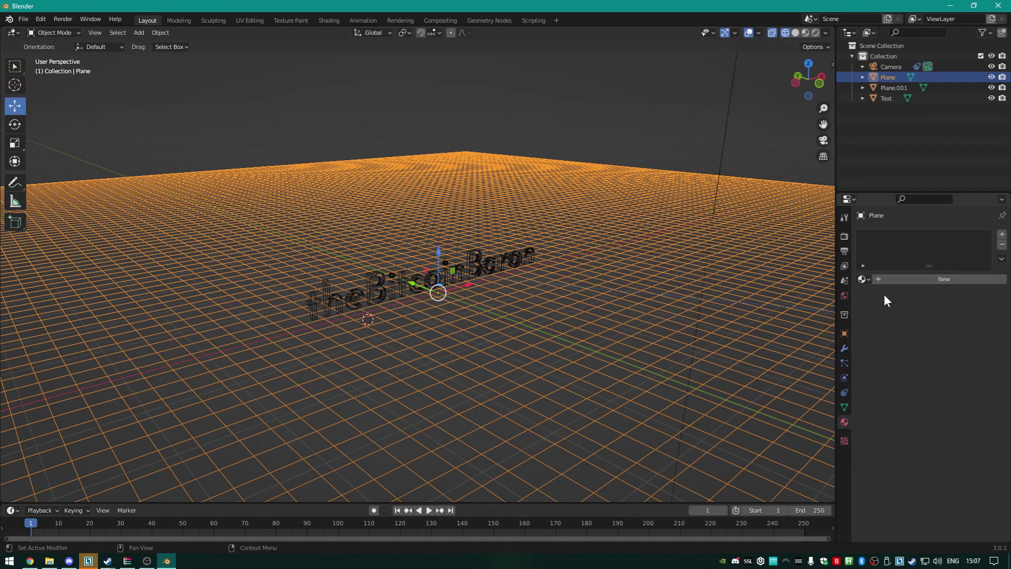
click(915, 277)
scroll(932, 421, down, 10)
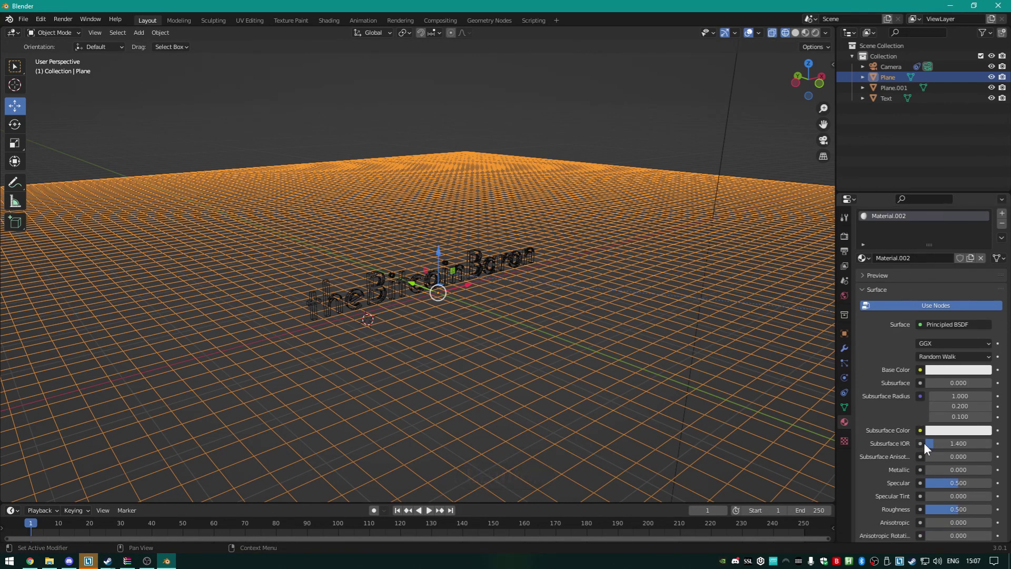
scroll(950, 398, up, 3)
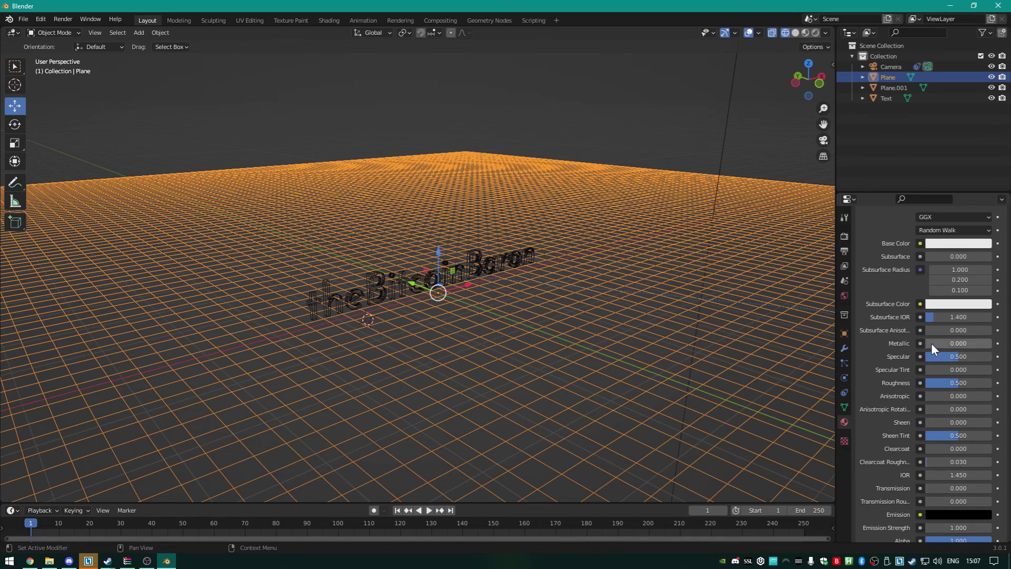
drag(929, 341, 982, 347)
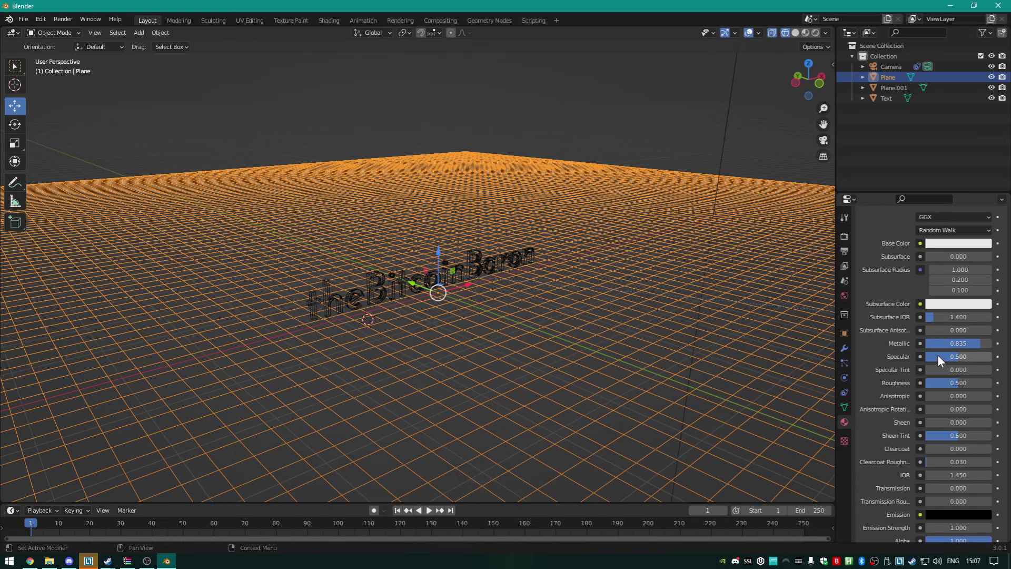
drag(965, 383, 928, 381)
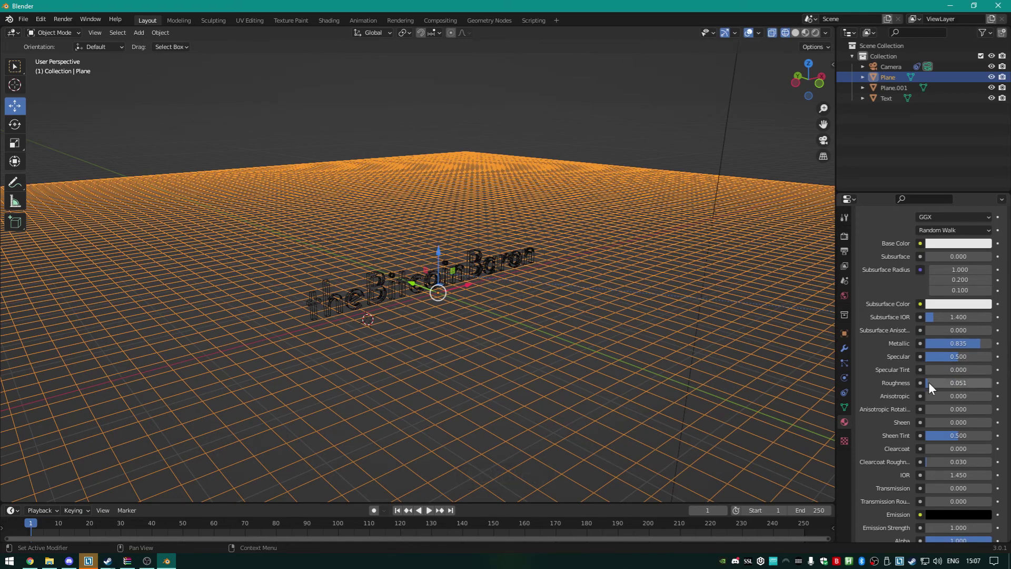
key(F12)
key(Escape)
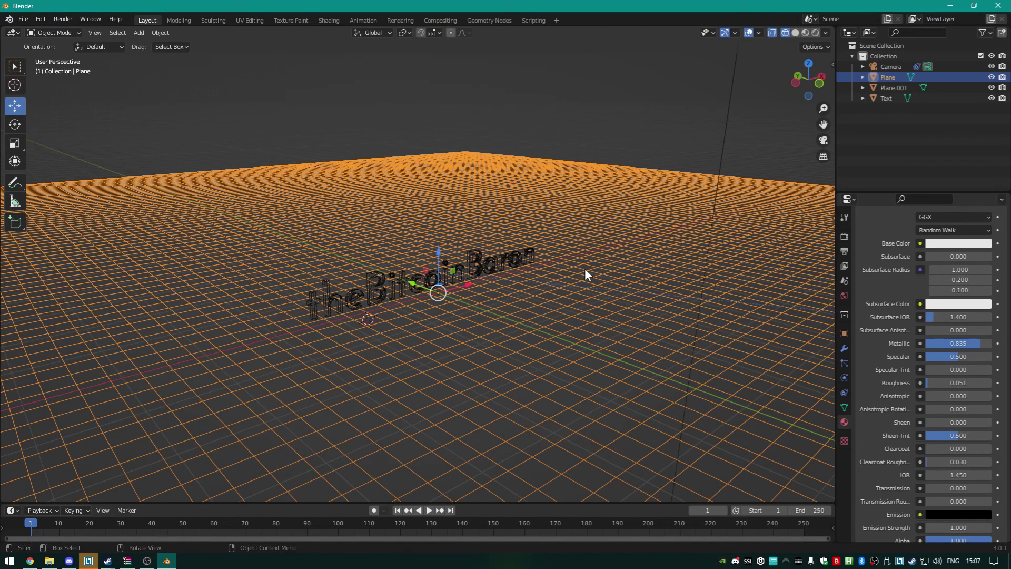
Apply the Randomize transform to the floor plane's vertices in Edit Mode with Normal set to 1.000
middle_drag(628, 248, 662, 262)
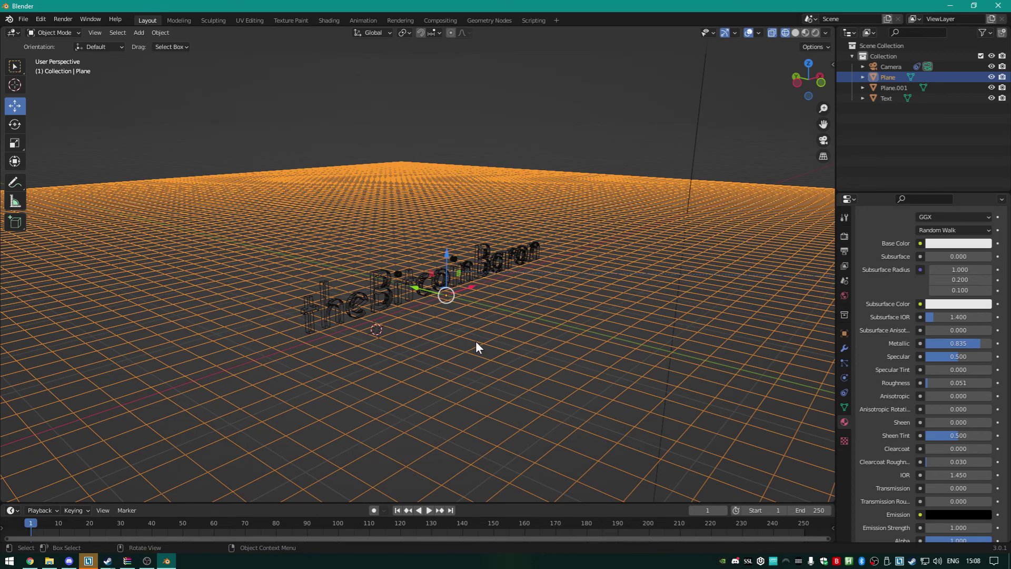
key(Tab)
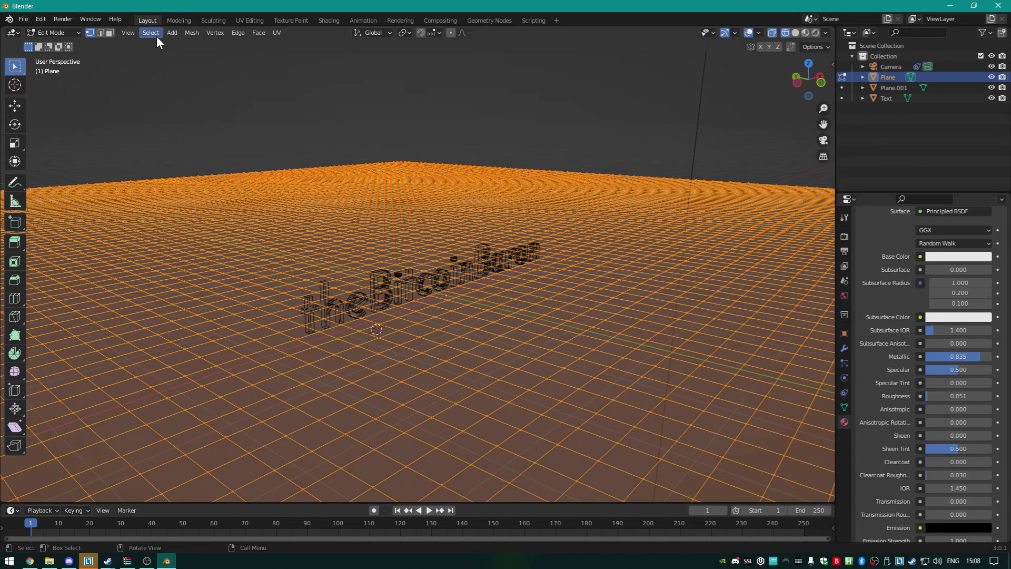
click(185, 33)
mouse_move(217, 106)
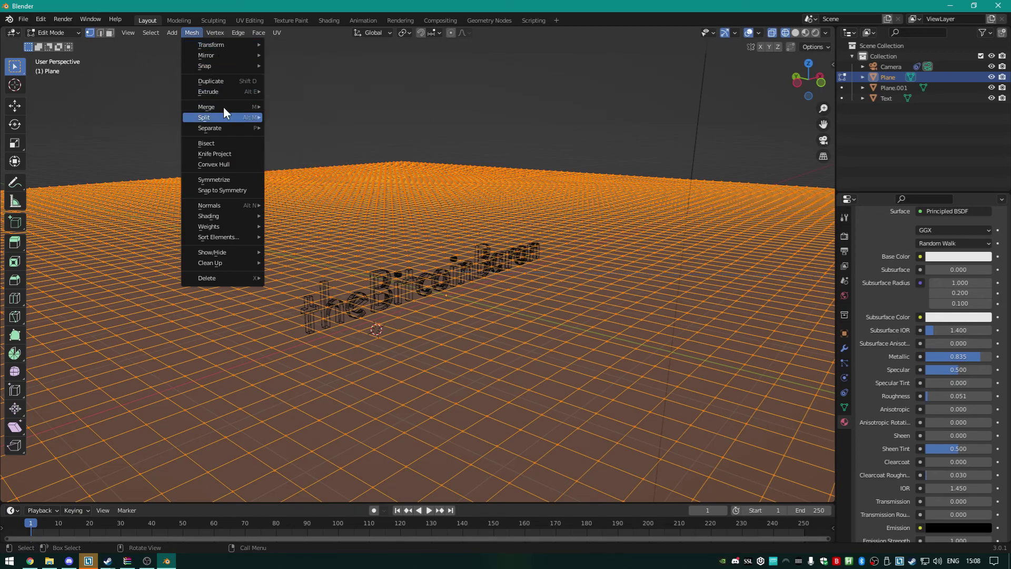
mouse_move(231, 43)
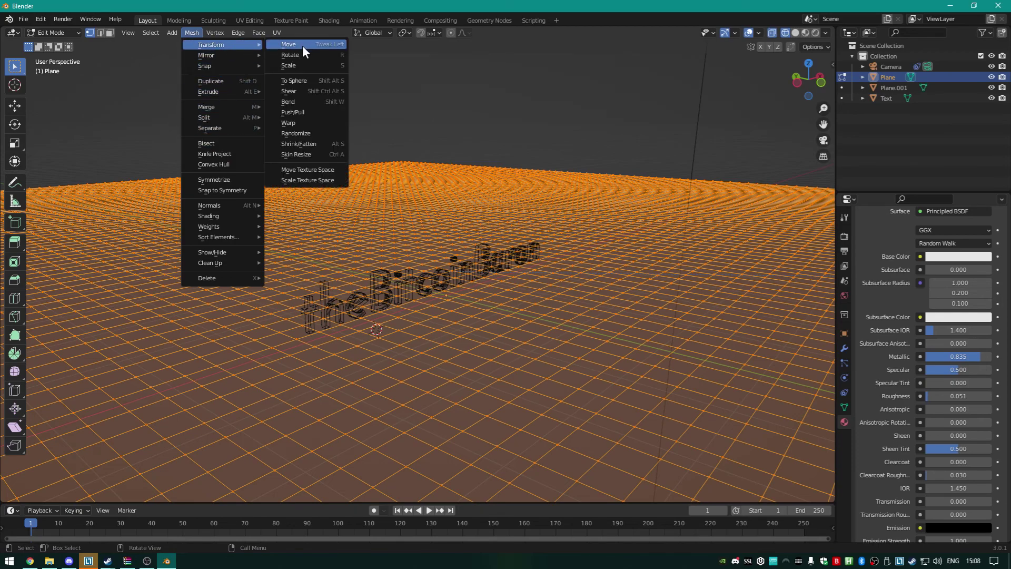
click(308, 132)
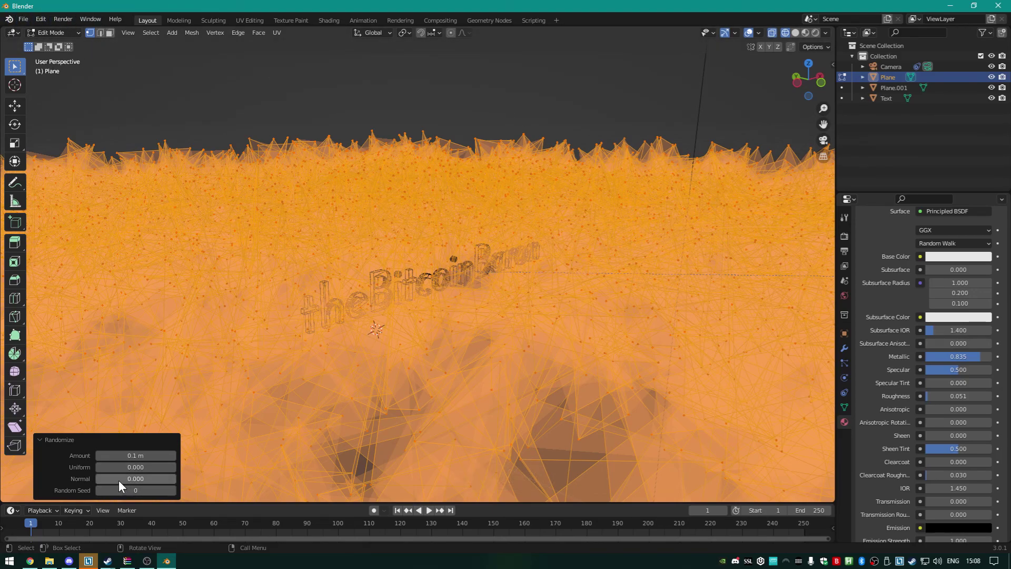
drag(100, 477, 176, 478)
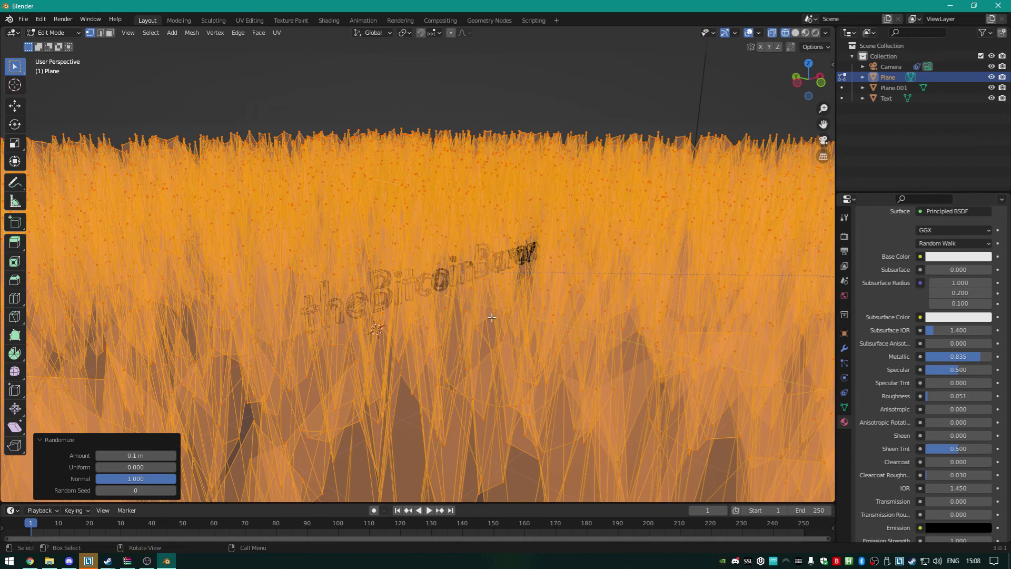
Try a Randomize amount of 0.01 m on the floor's vertices
click(138, 457)
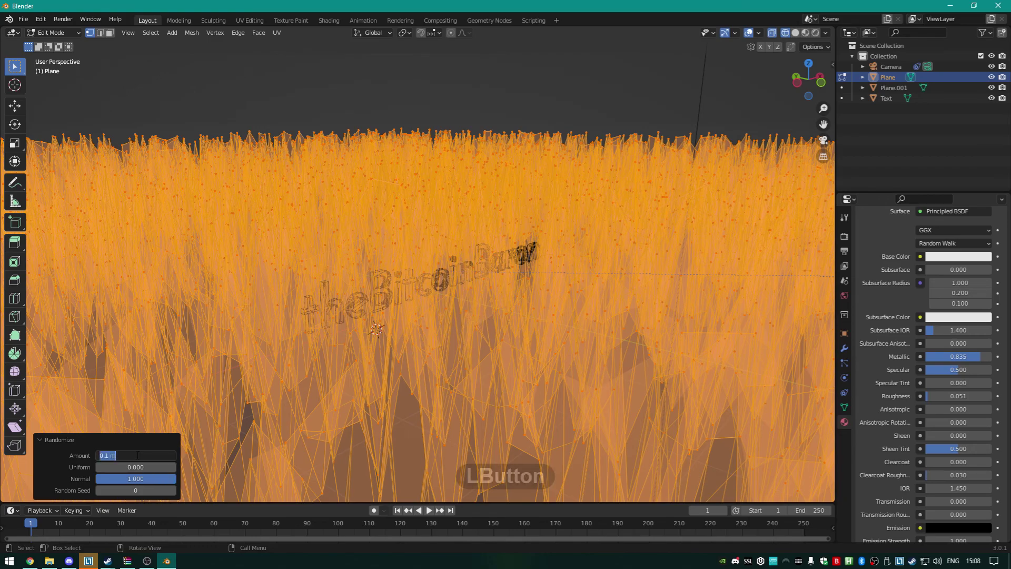
text(0)
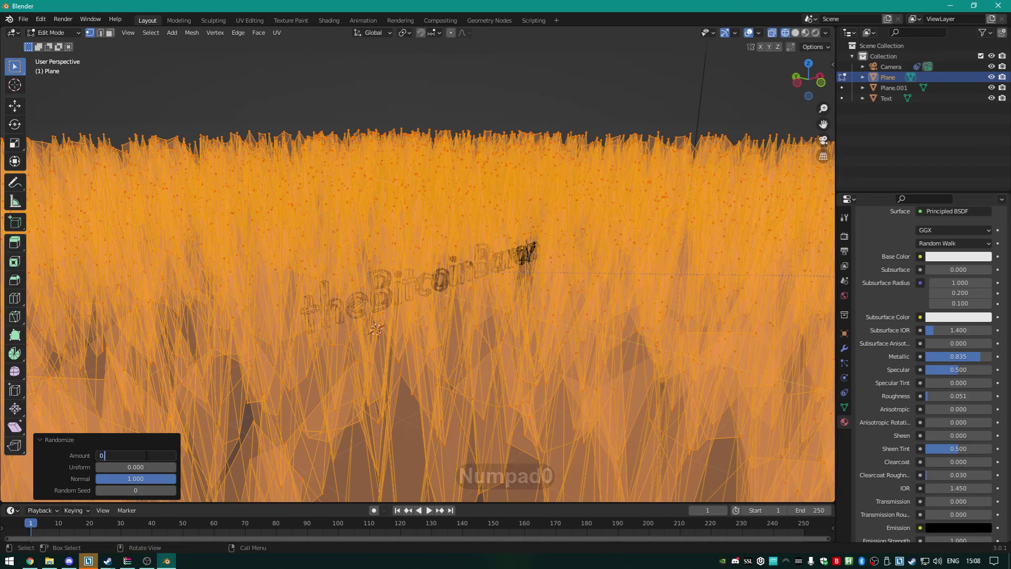
text(.01)
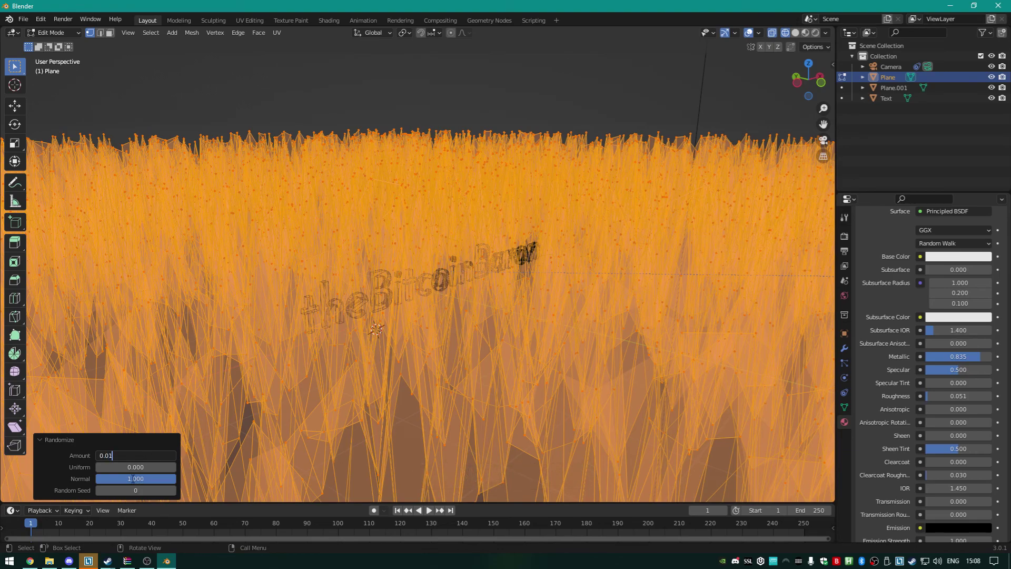
click(147, 469)
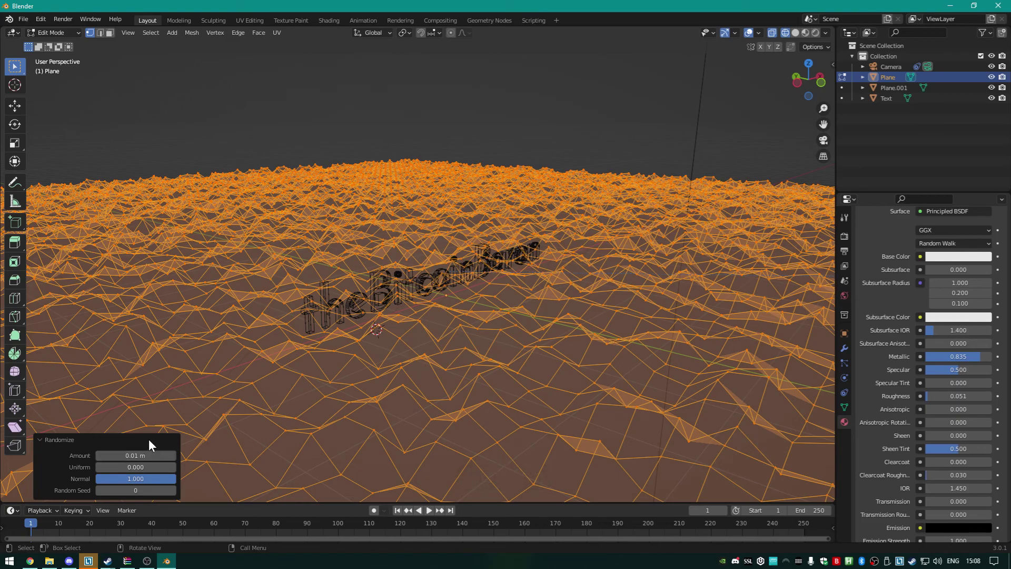
Set the floor's Randomize amount to 0.001 m and render a test image from the camera view
click(137, 455)
text(0.001)
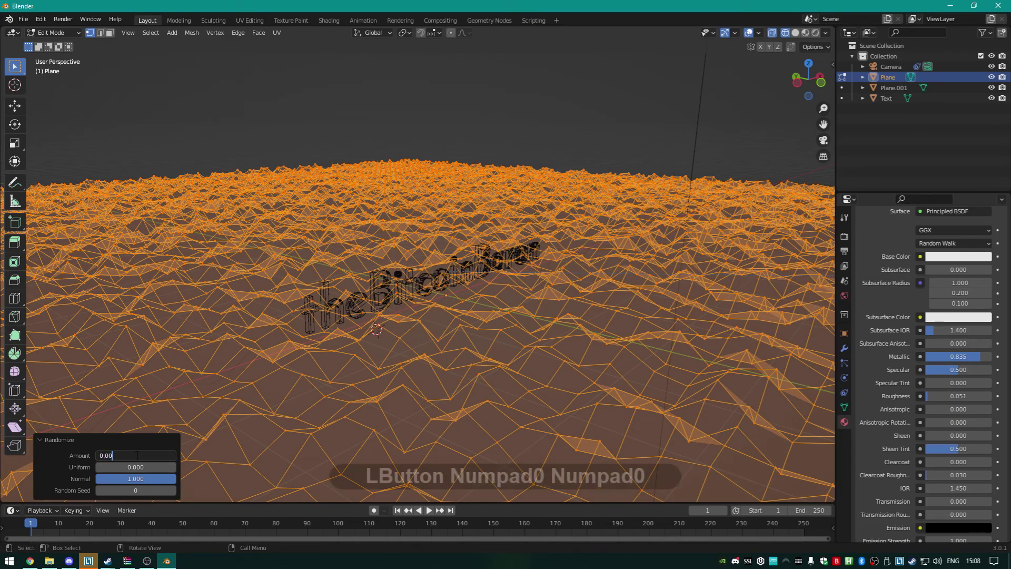
click(131, 469)
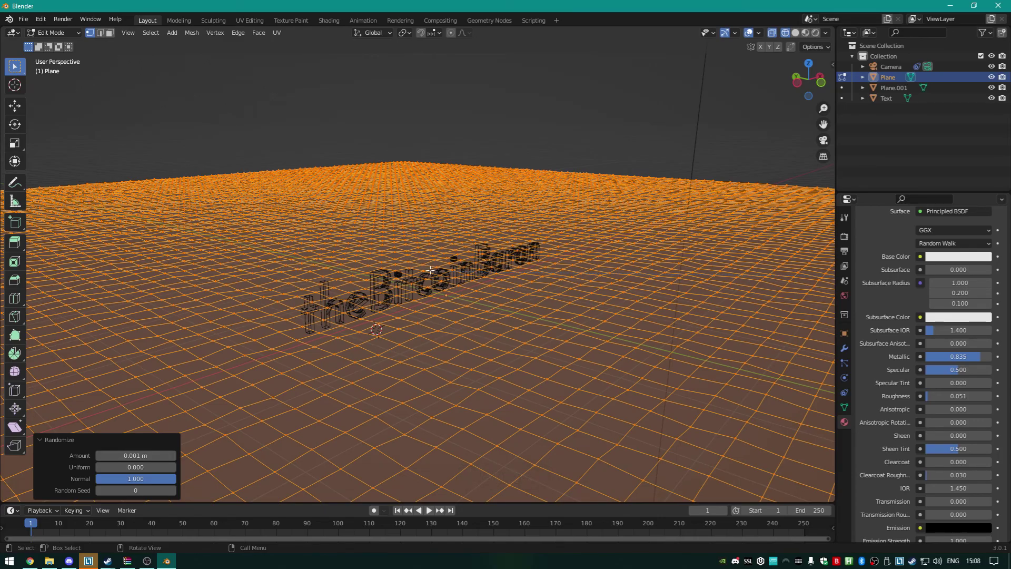
key(KP_0)
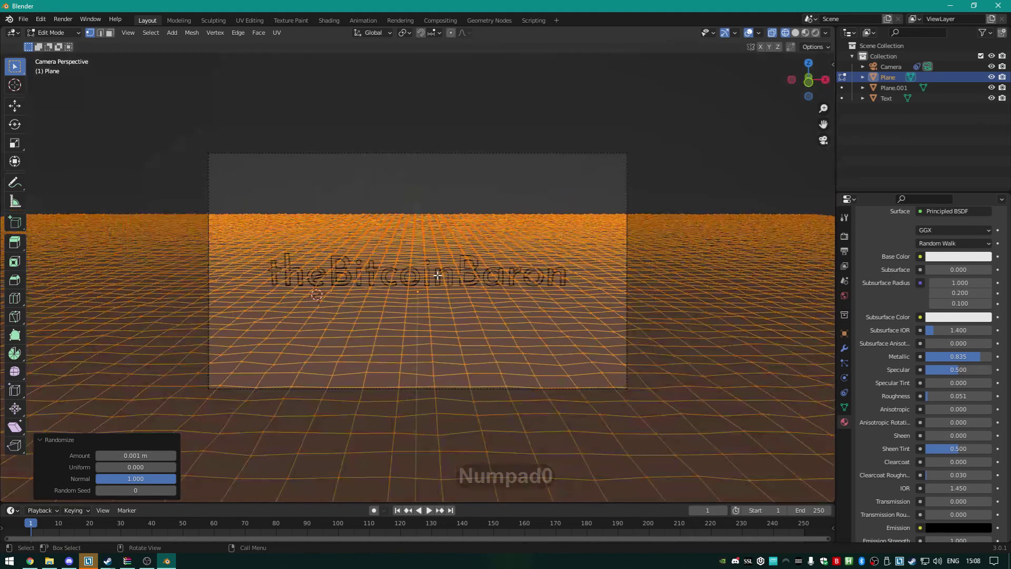
key(F12)
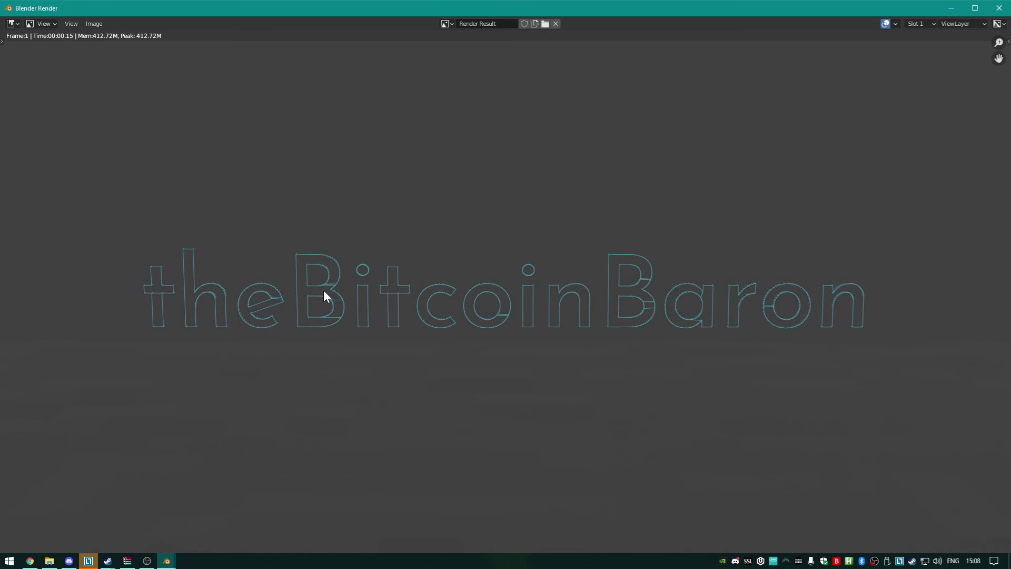
key(Escape)
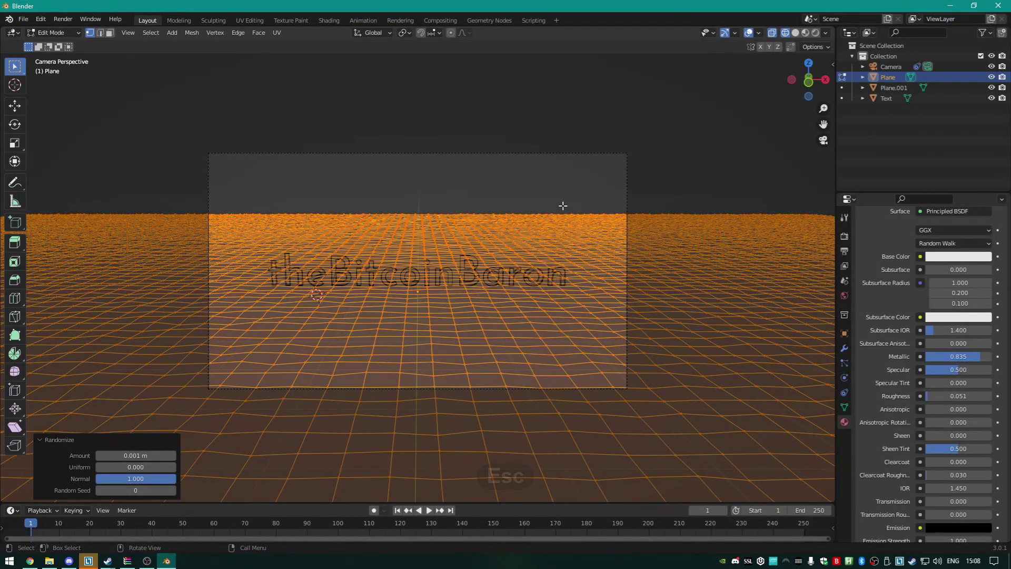
Set the world background colour to black and render a test image
click(843, 295)
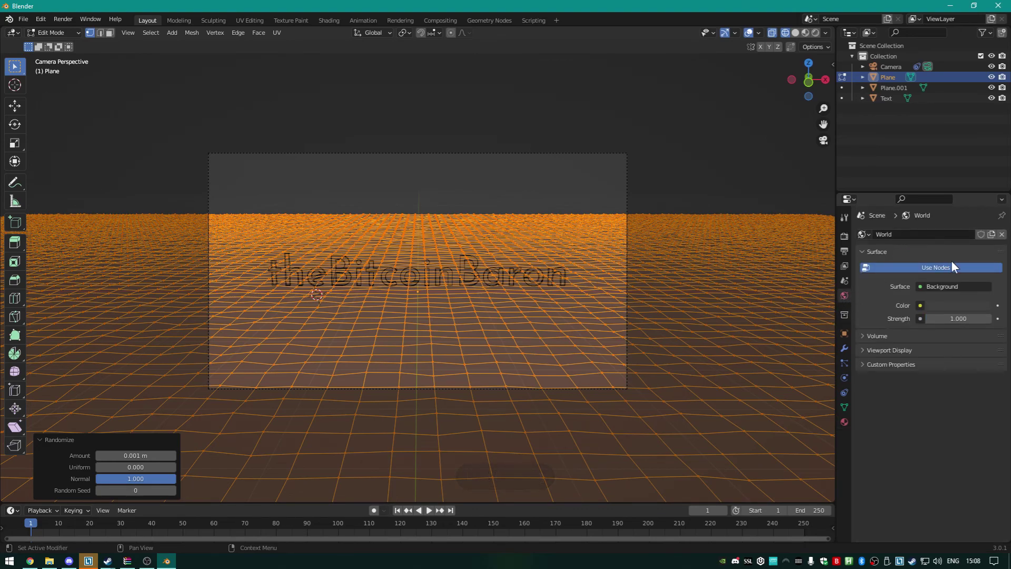
click(950, 304)
drag(982, 213, 983, 232)
key(F12)
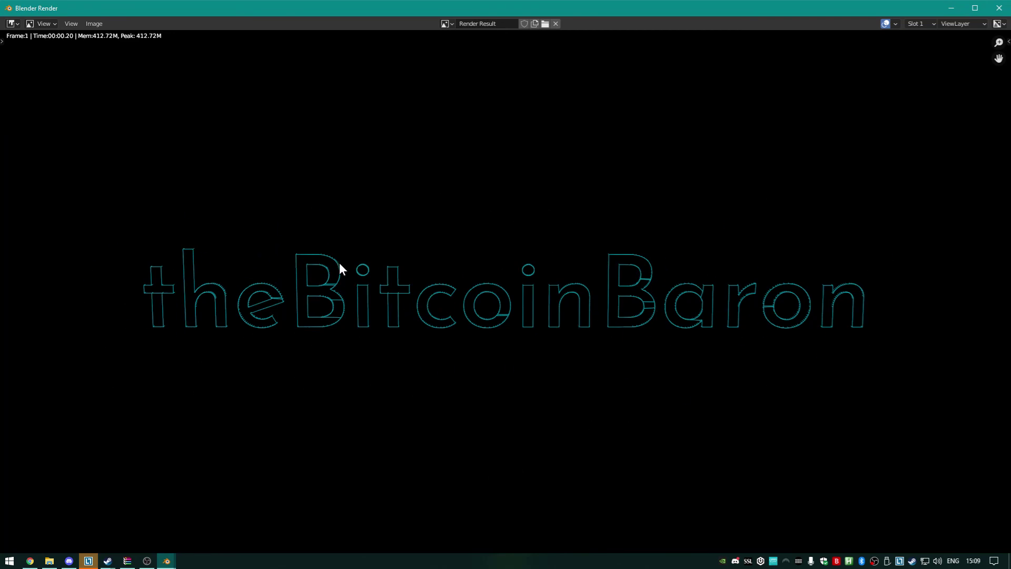
key(Escape)
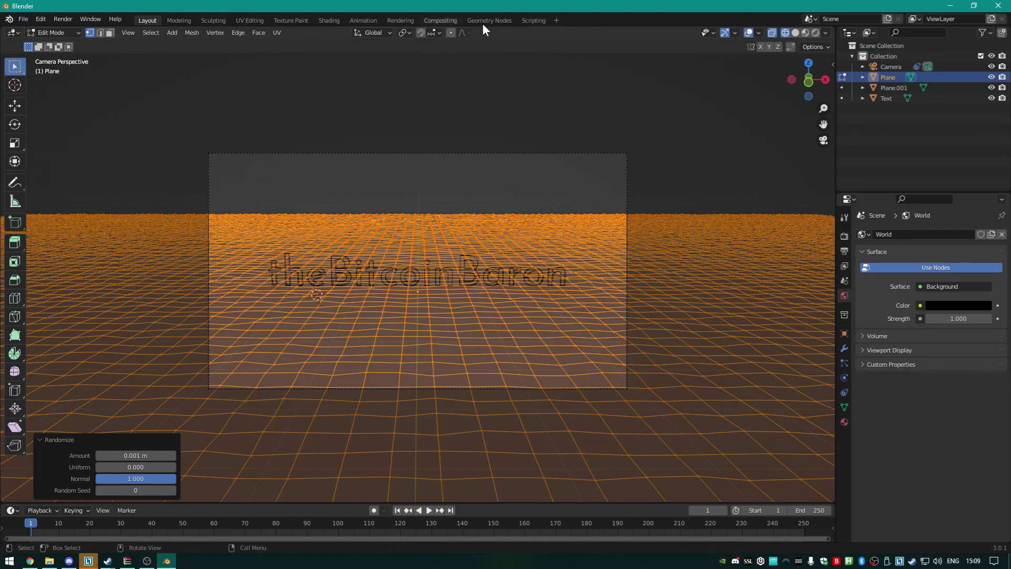
Set the render engine to Cycles and disable Denoise for the final render
click(843, 236)
click(956, 231)
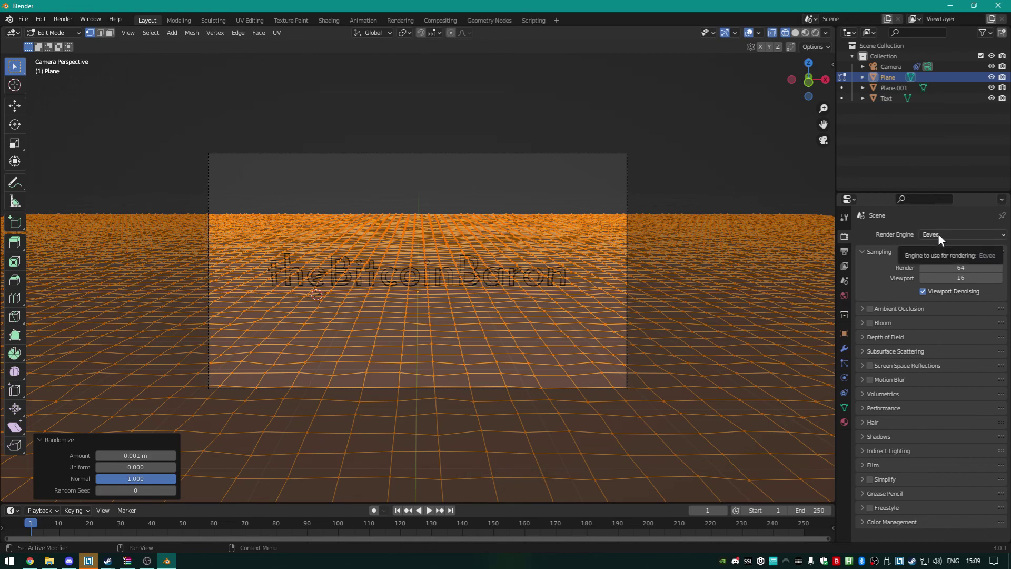
click(938, 234)
click(946, 268)
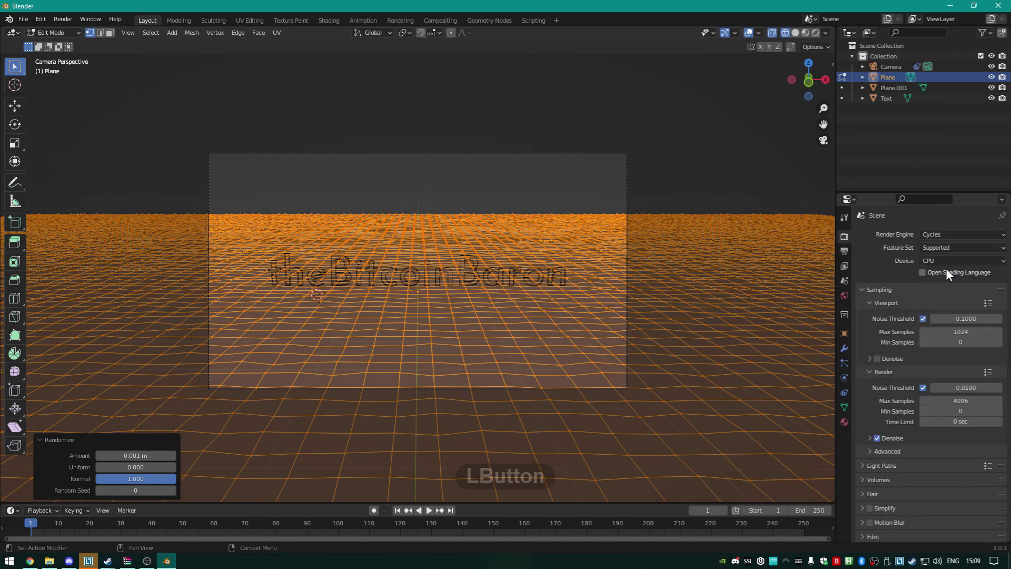
click(878, 438)
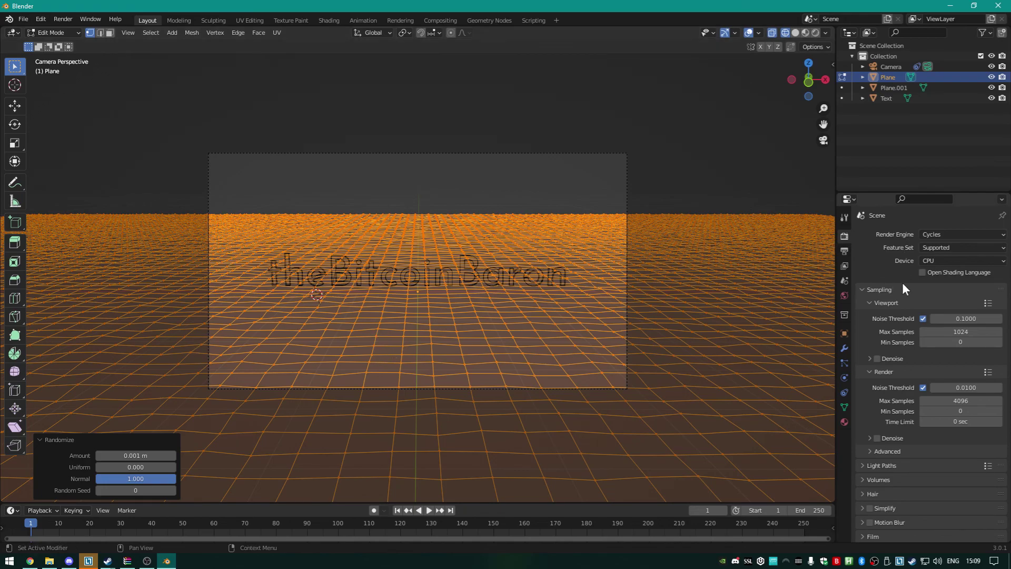
Switch the render engine to Eevee and back to Cycles
click(947, 232)
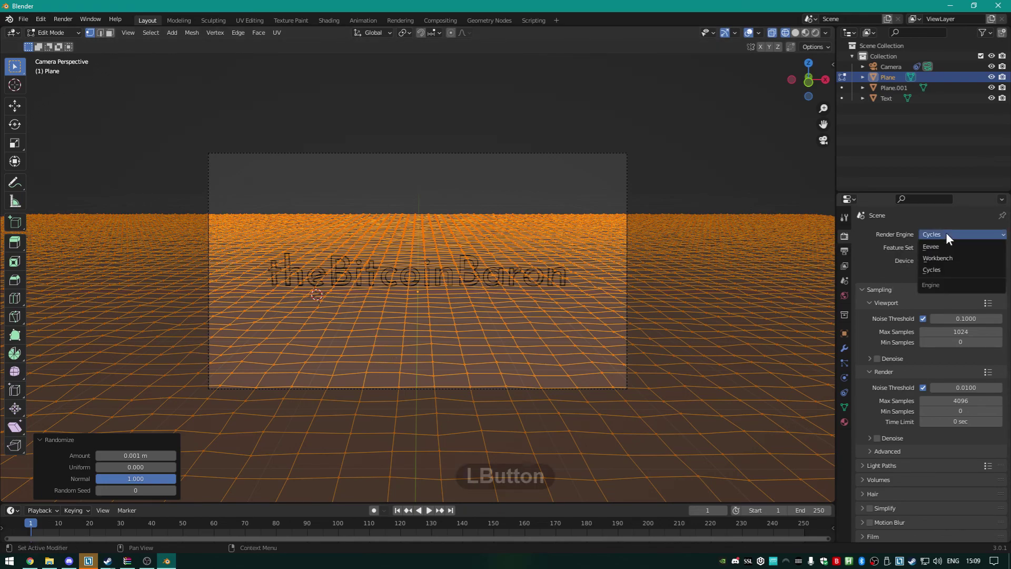
click(944, 245)
click(943, 235)
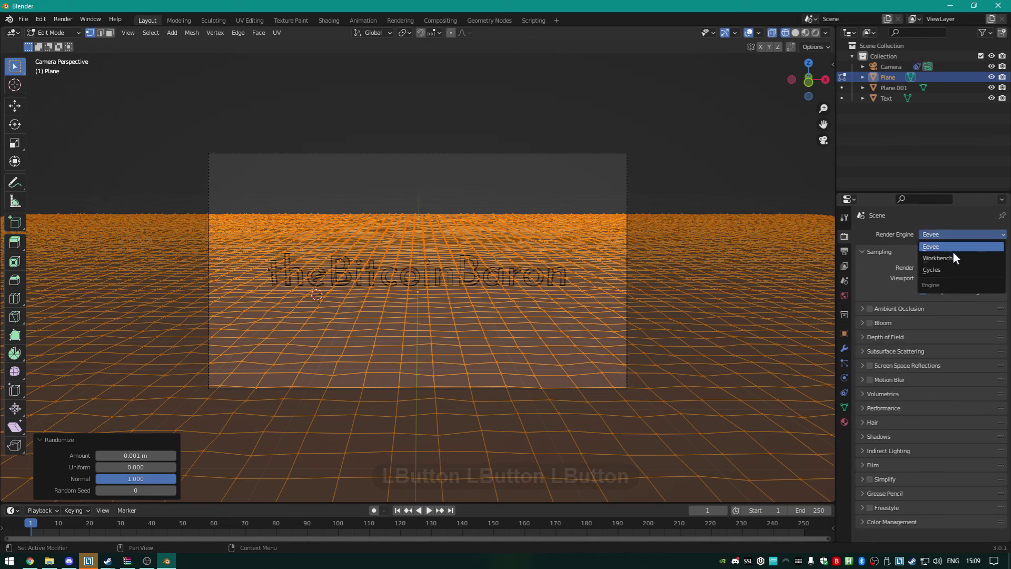
click(948, 270)
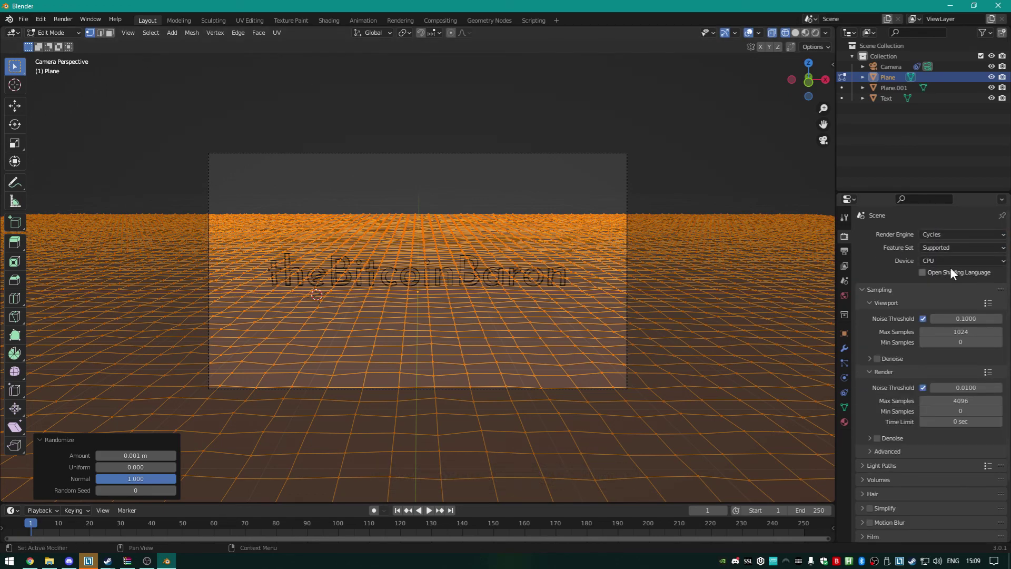
Set the Cycles render device to GPU Compute
click(941, 262)
click(939, 285)
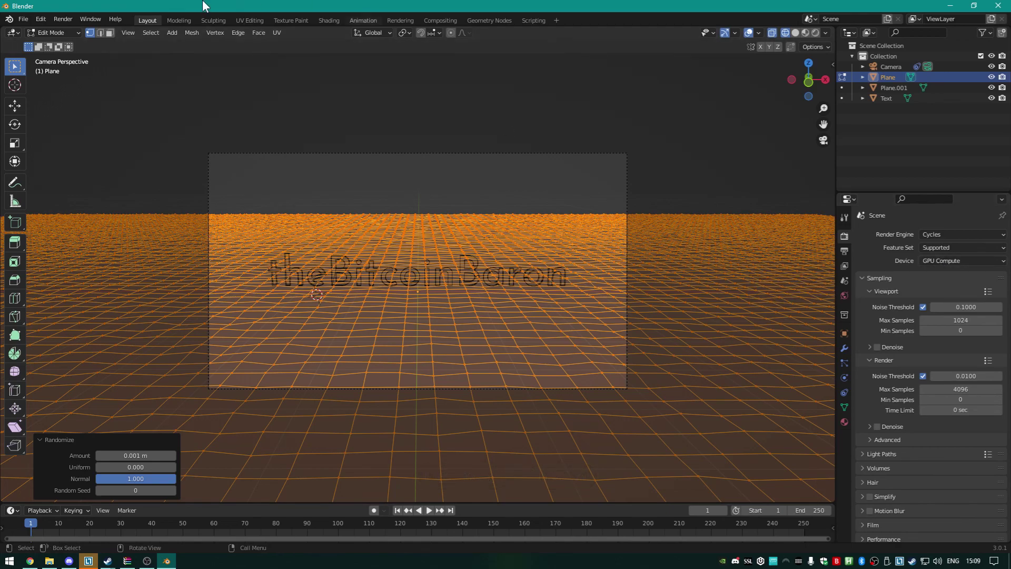
Check the Cycles render devices in the system preferences and close the preferences window
click(24, 21)
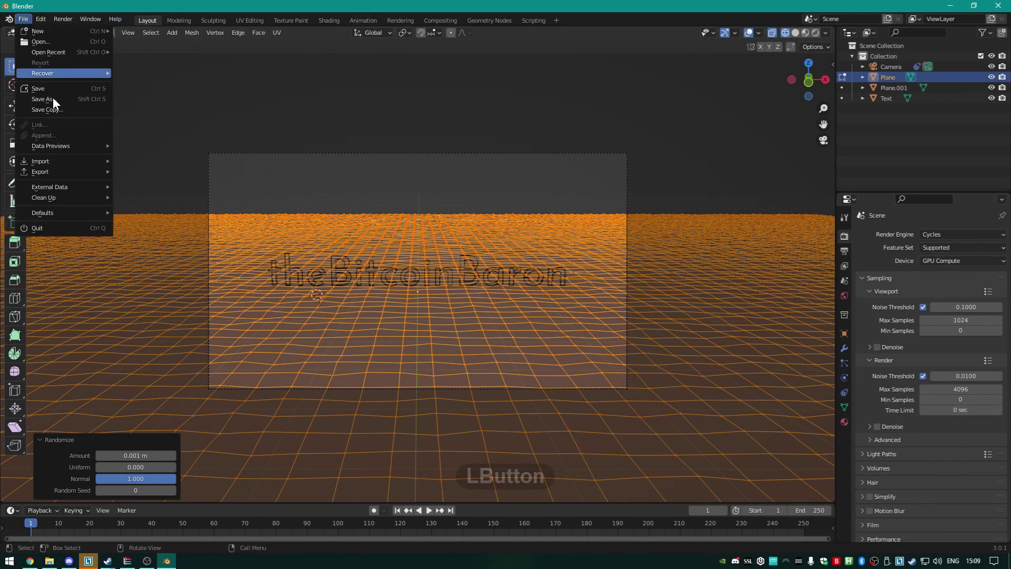
click(42, 20)
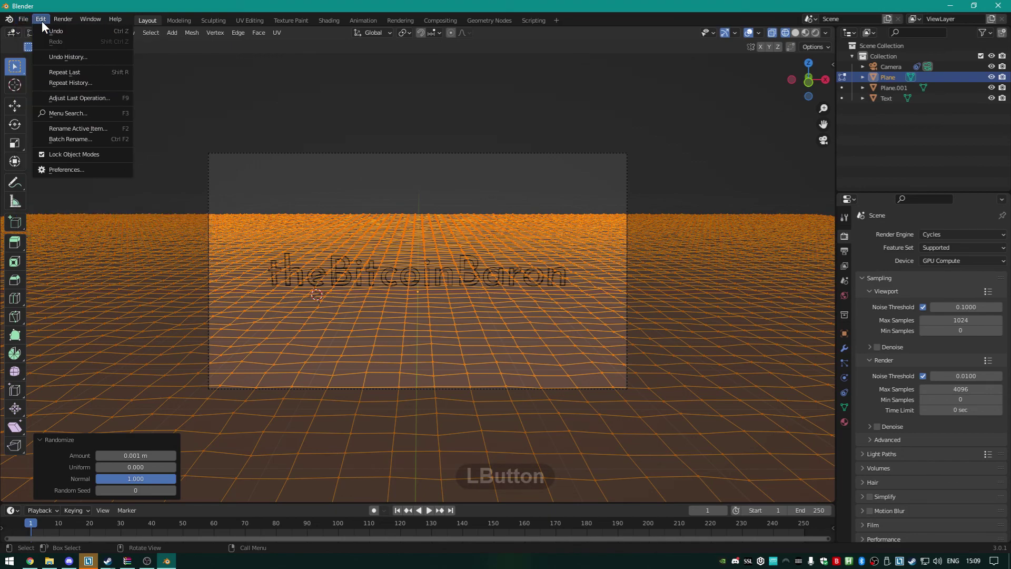
click(68, 170)
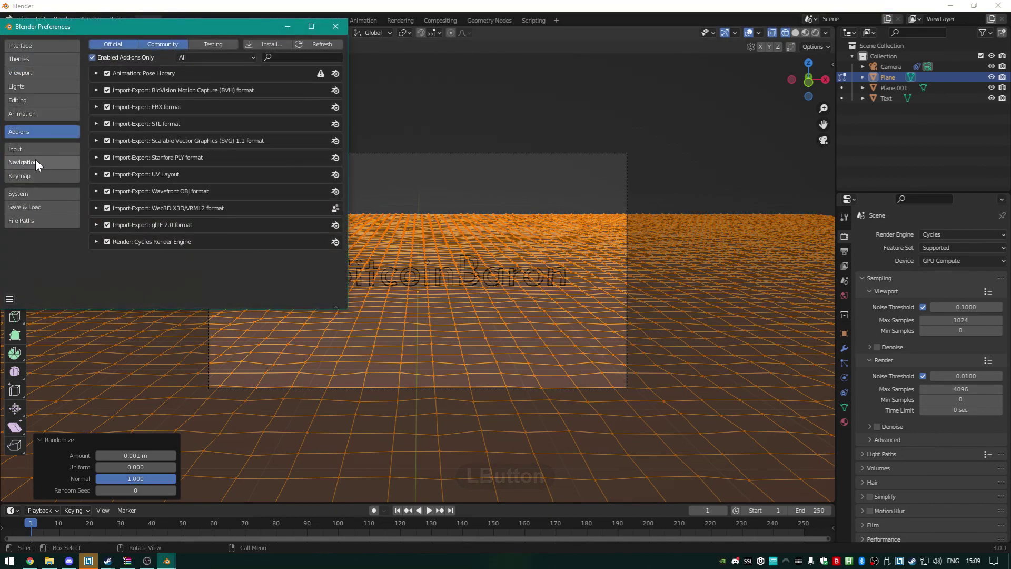
click(26, 195)
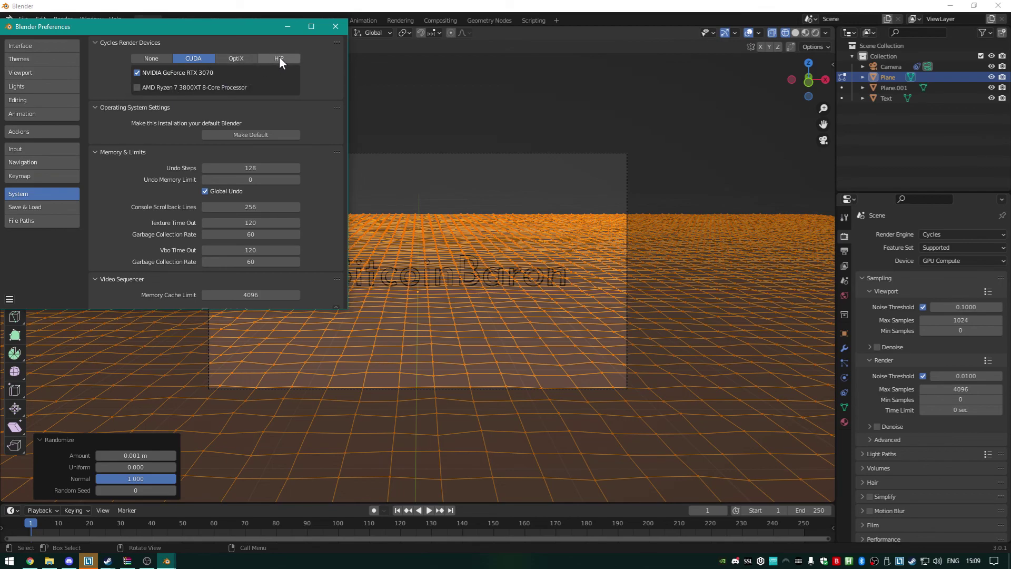
click(336, 26)
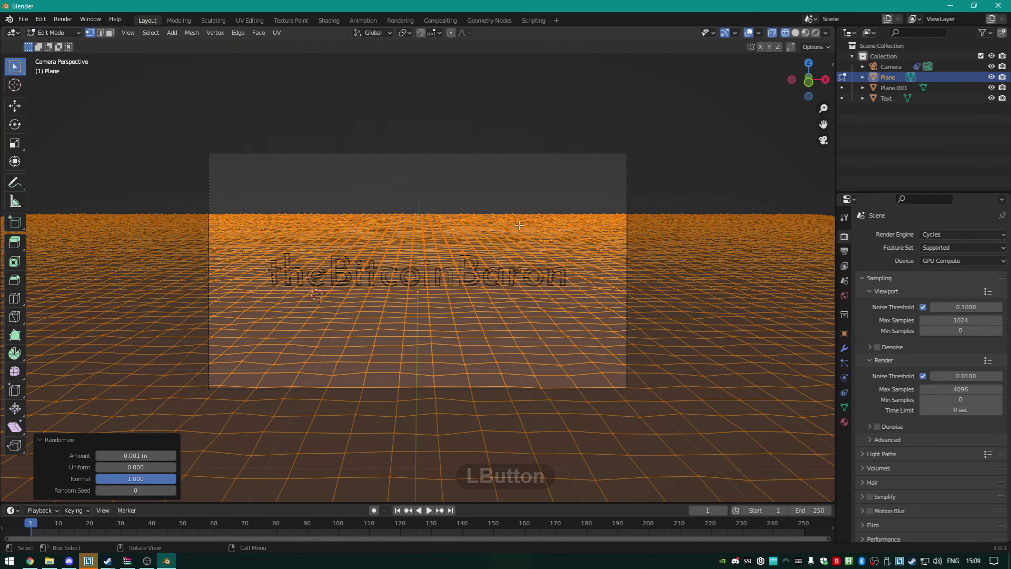
Reopen the preferences, show the options for saving them, and close the window
click(21, 20)
mouse_move(42, 20)
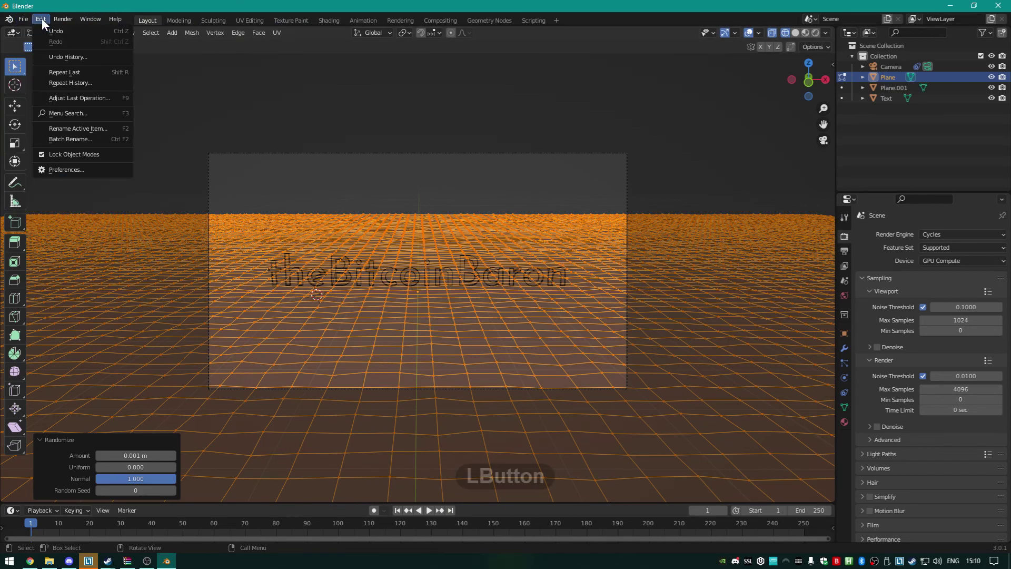
click(82, 167)
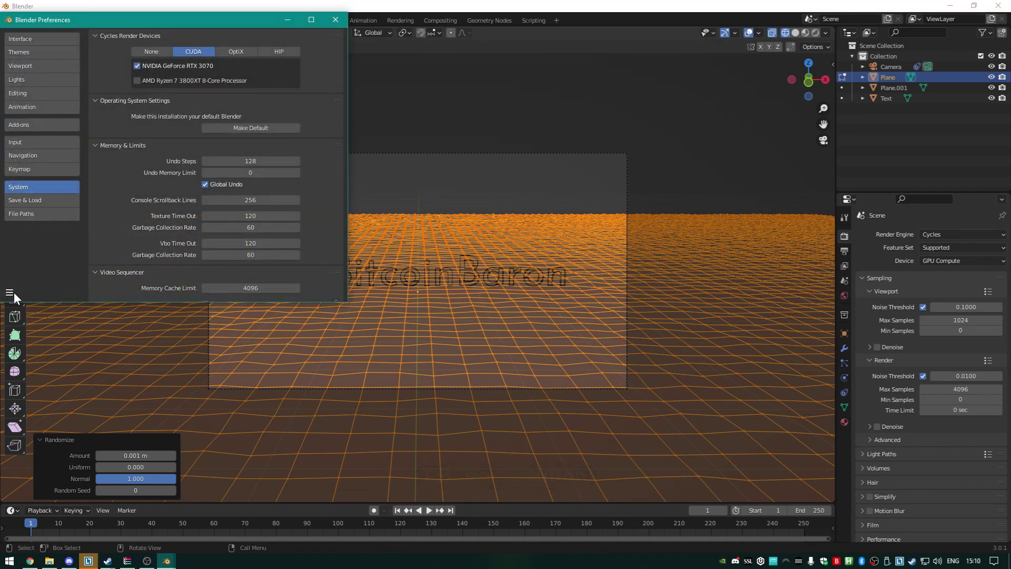
click(11, 293)
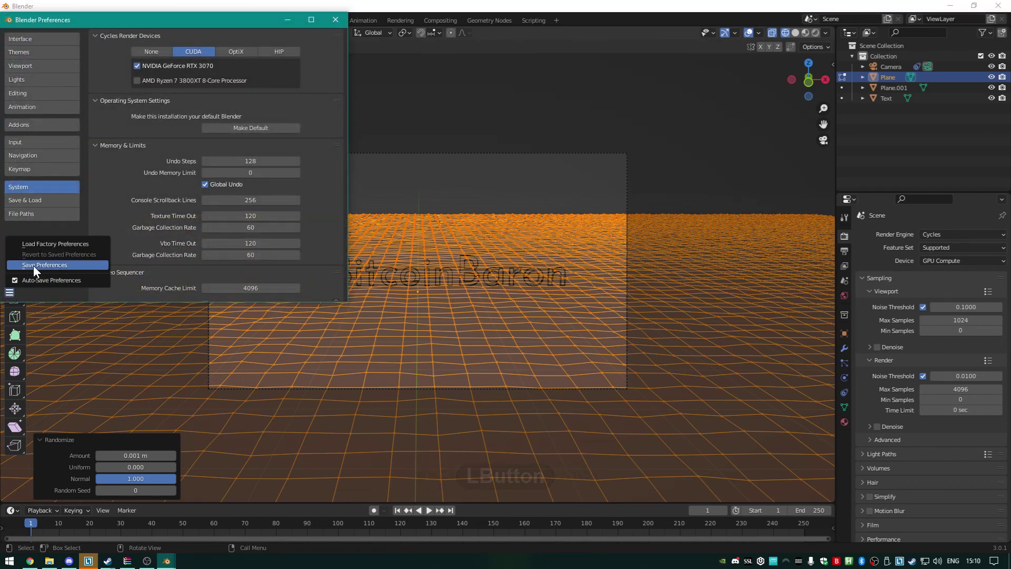
click(338, 18)
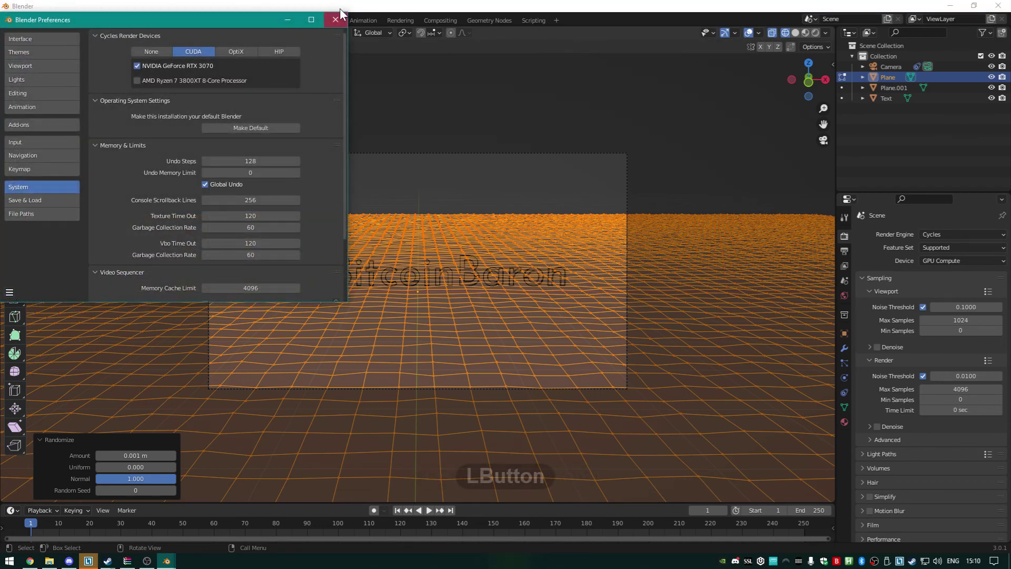
click(339, 17)
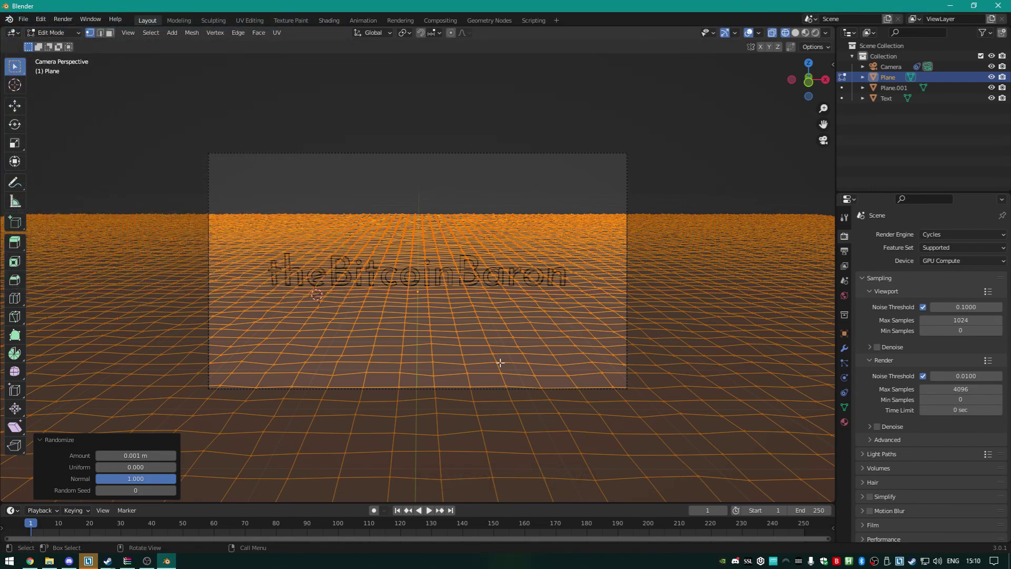
Render a Cycles test image from the camera view, look it over and close the render
key(F12)
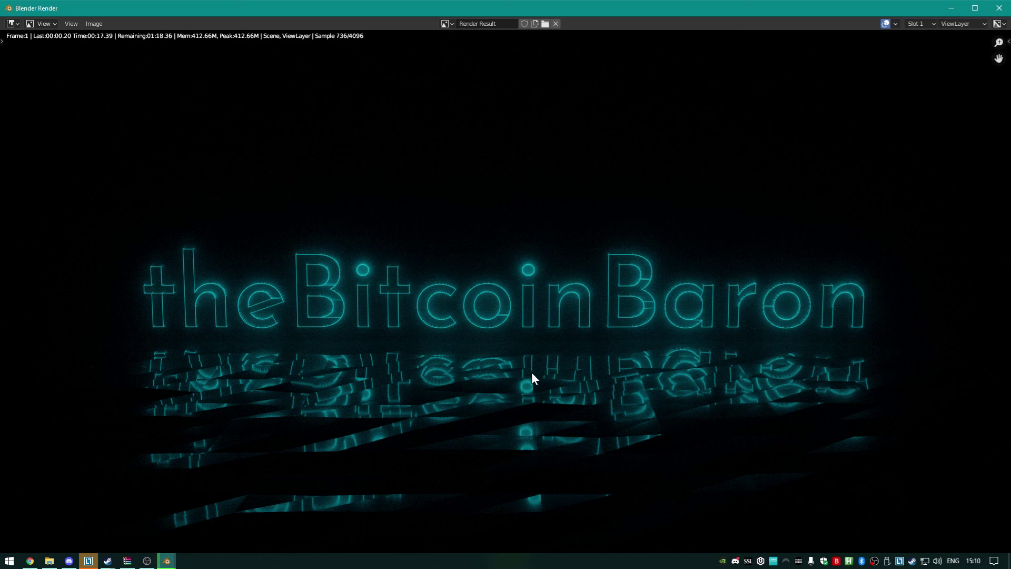
scroll(628, 352, down, 1)
scroll(617, 356, up, 1)
key(Escape)
key(Escape)
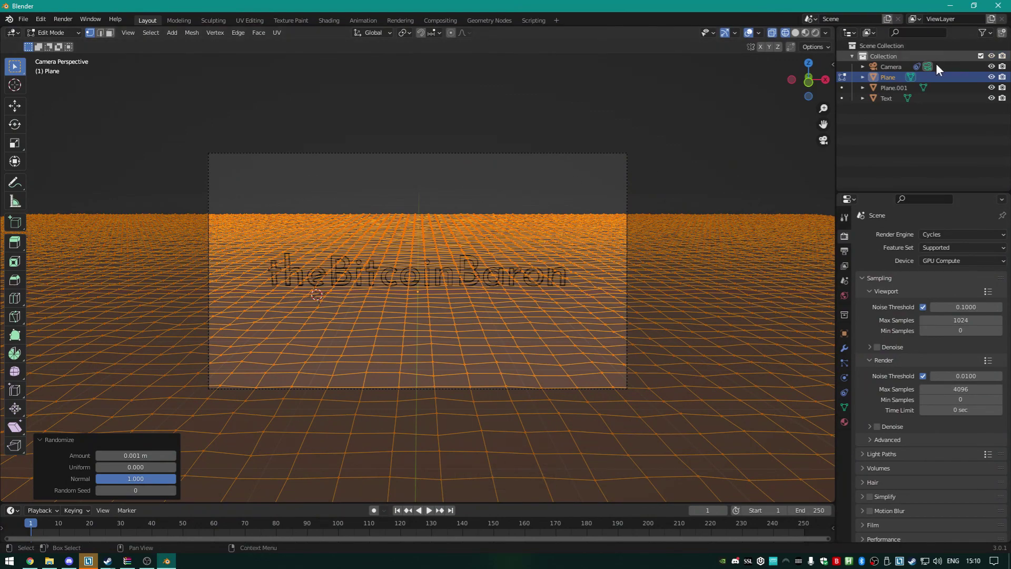
Leave Edit Mode on the floor and set the text material's Emission Strength to 3
key(Tab)
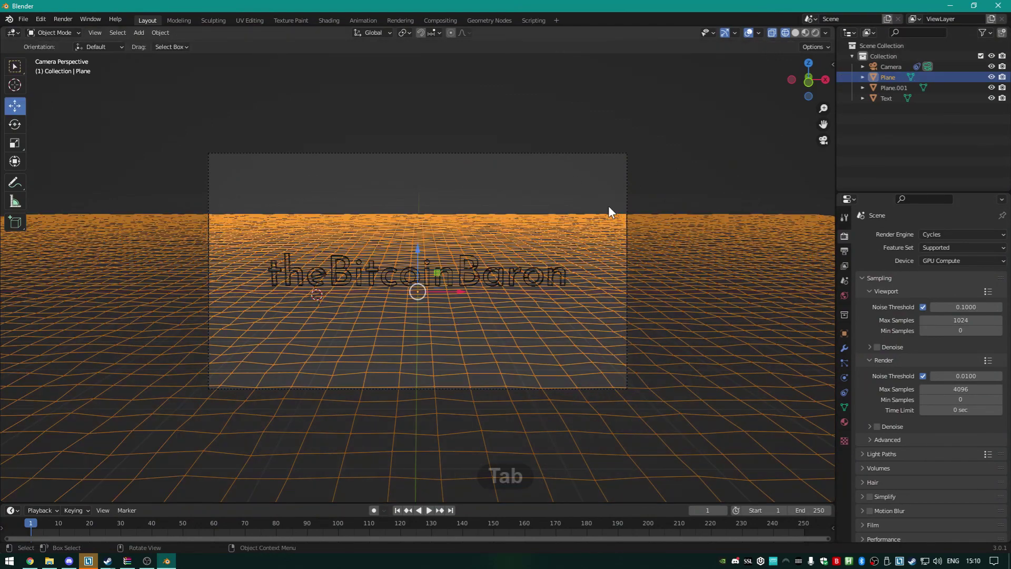
click(560, 281)
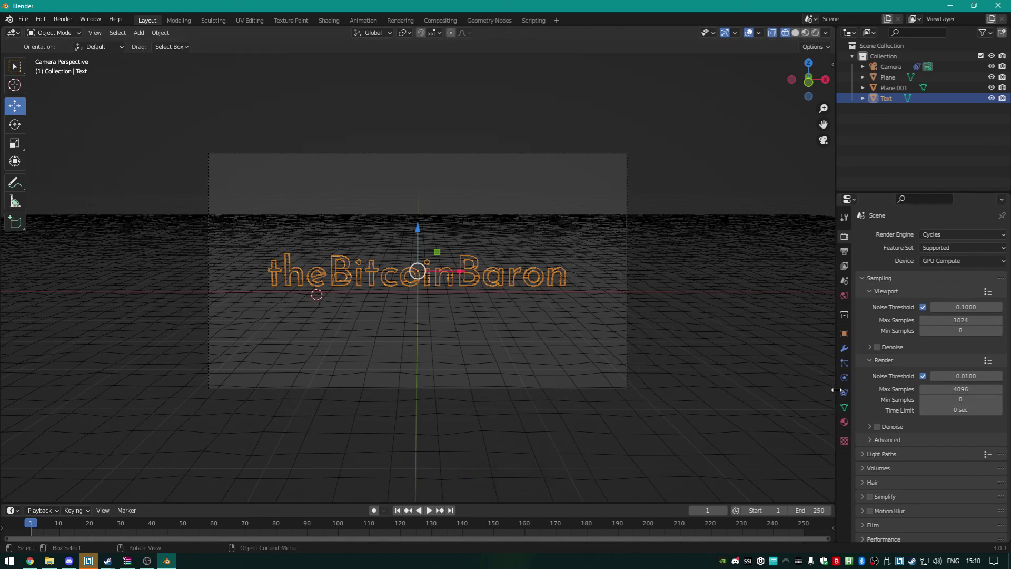
click(845, 422)
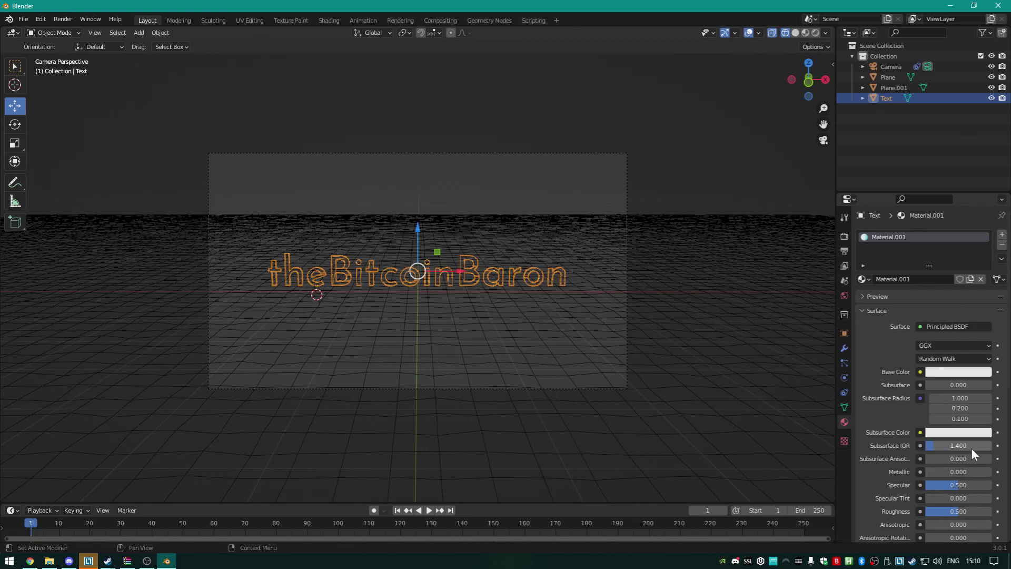
scroll(945, 436, down, 4)
scroll(954, 438, down, 5)
click(954, 466)
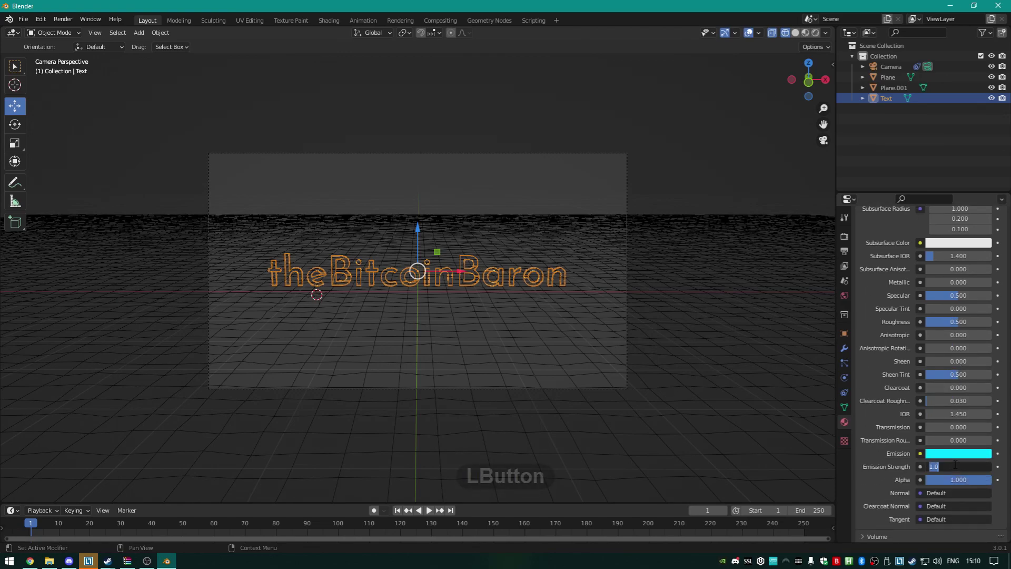
text(3)
key(Return)
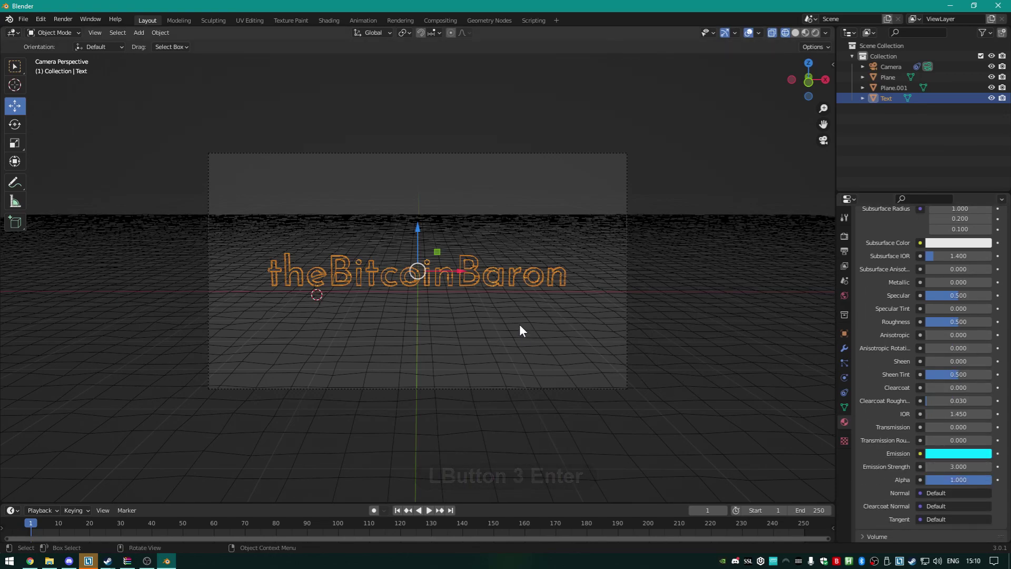
Render the scene from the camera view with the brighter text emission
key(F12)
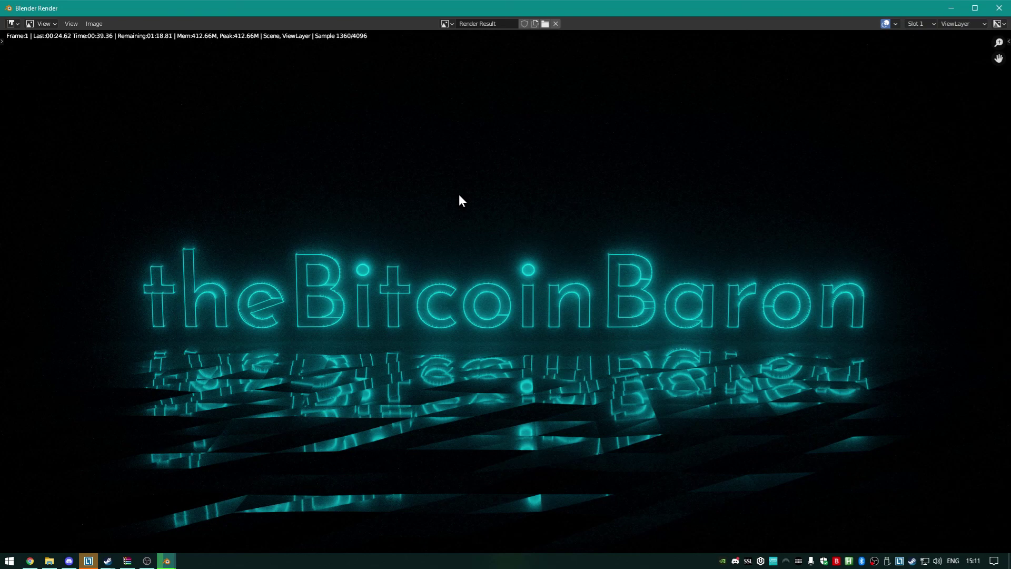
scroll(527, 239, up, 5)
scroll(533, 248, down, 5)
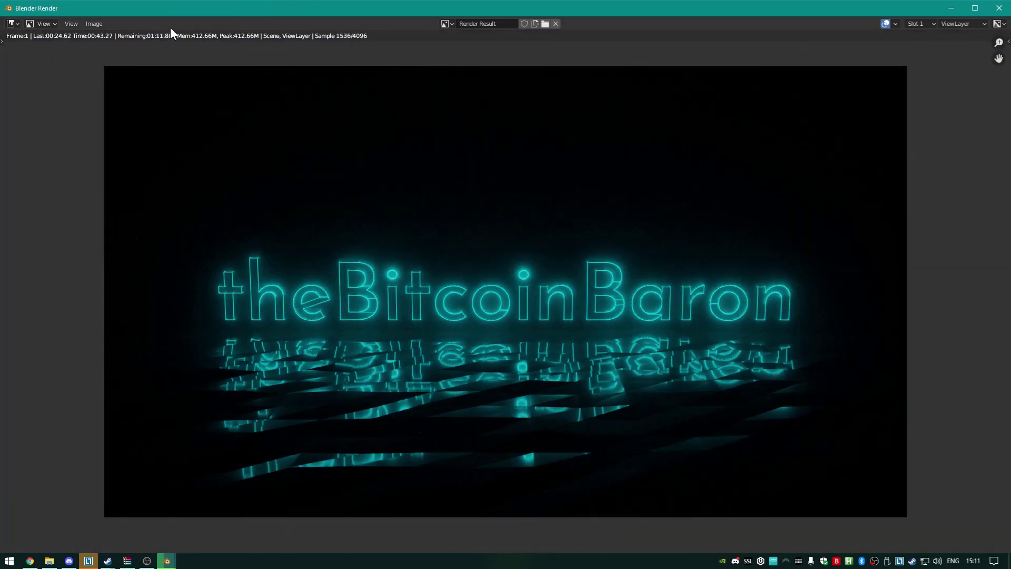
Examine the letter outlines, glow and floor reflections in the render at close range and as a whole
scroll(529, 316, up, 4)
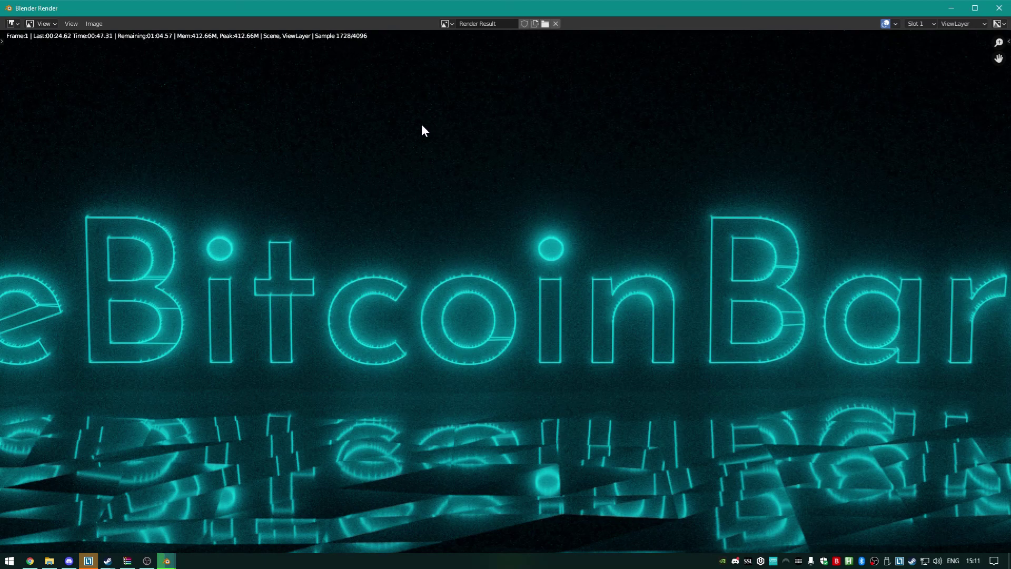
scroll(485, 195, up, 1)
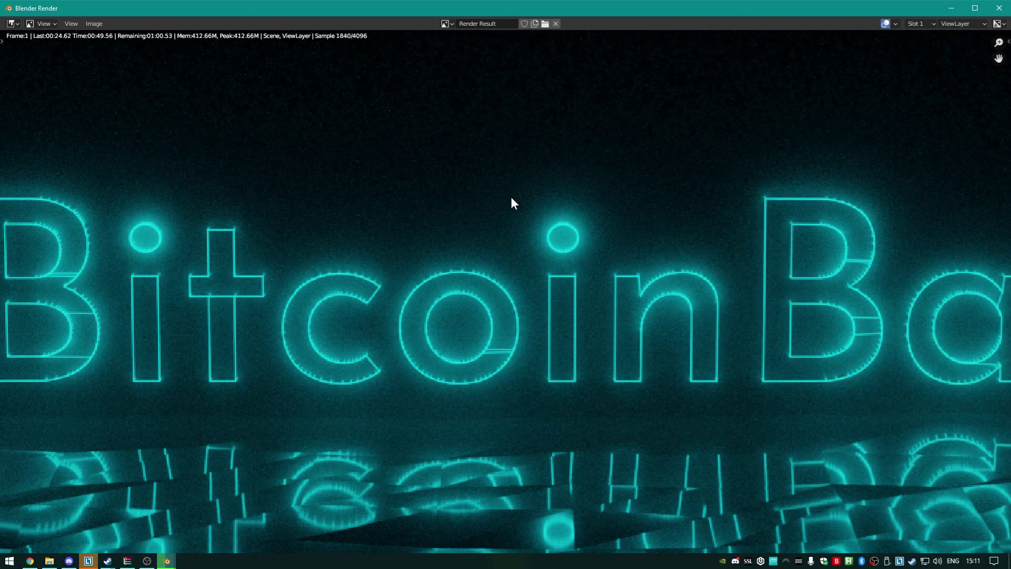
scroll(533, 229, up, 2)
scroll(543, 217, up, 3)
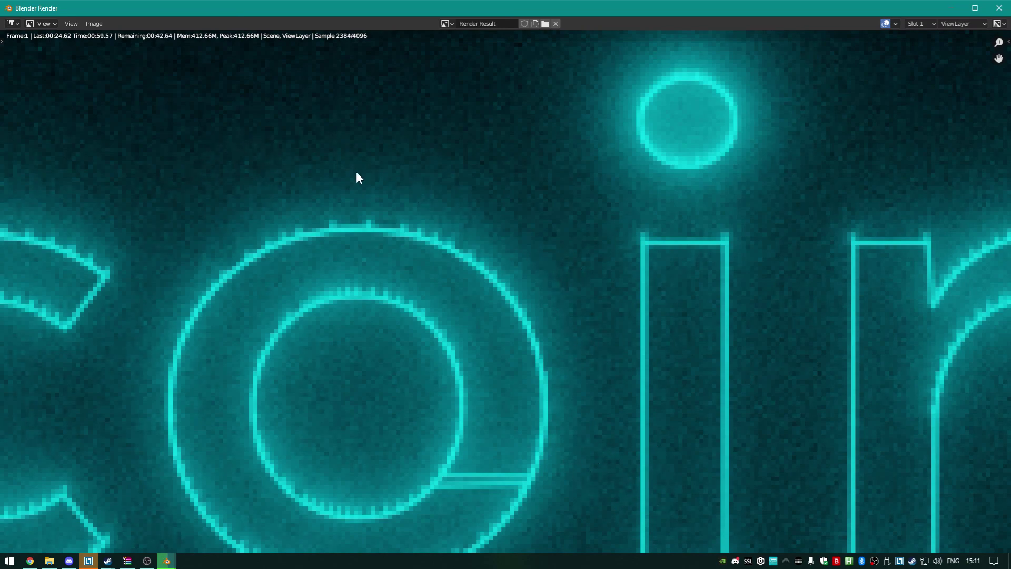
scroll(606, 266, up, 4)
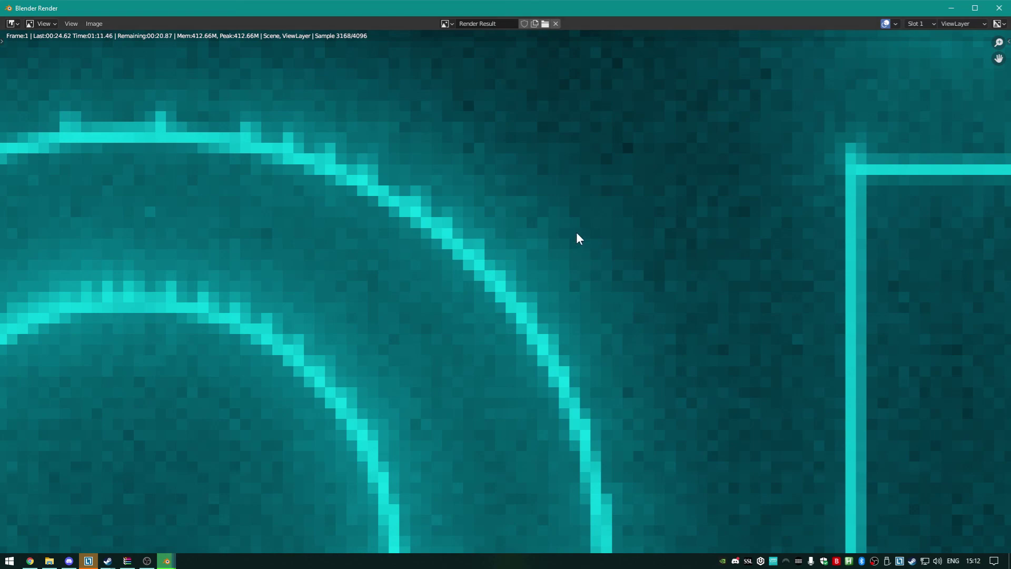
scroll(592, 262, down, 1)
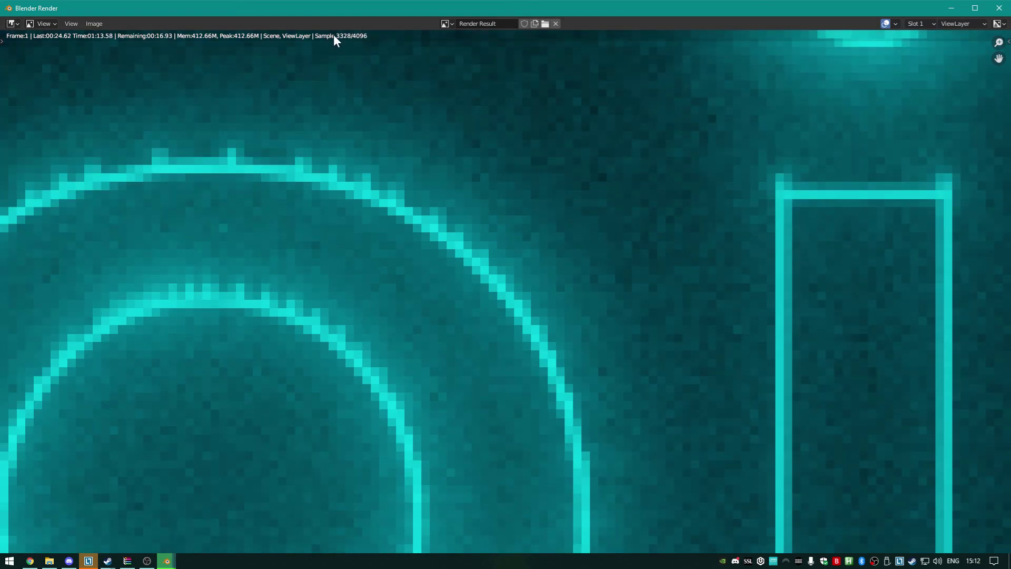
scroll(536, 224, down, 3)
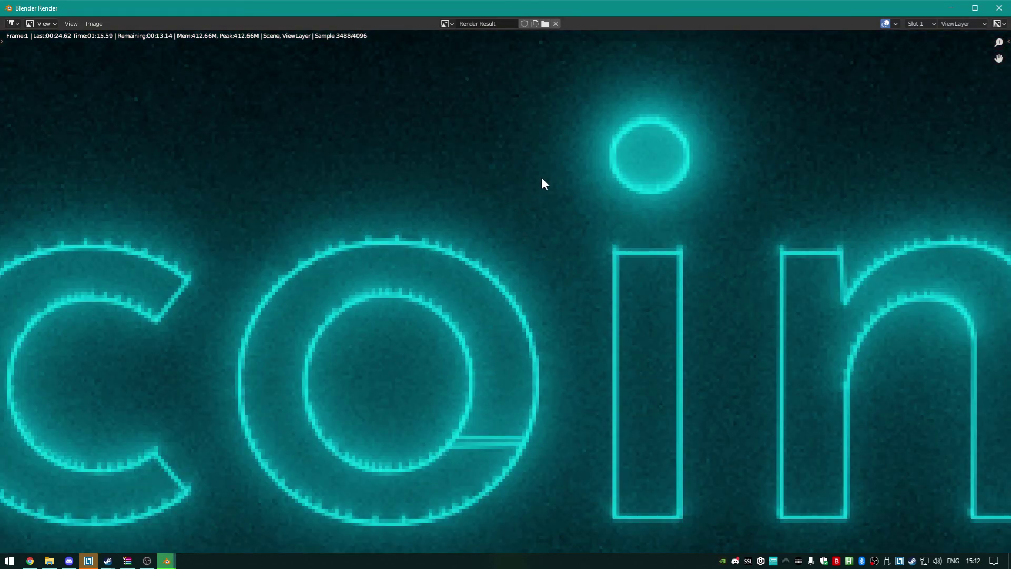
scroll(547, 182, down, 1)
scroll(537, 200, down, 3)
scroll(532, 224, down, 2)
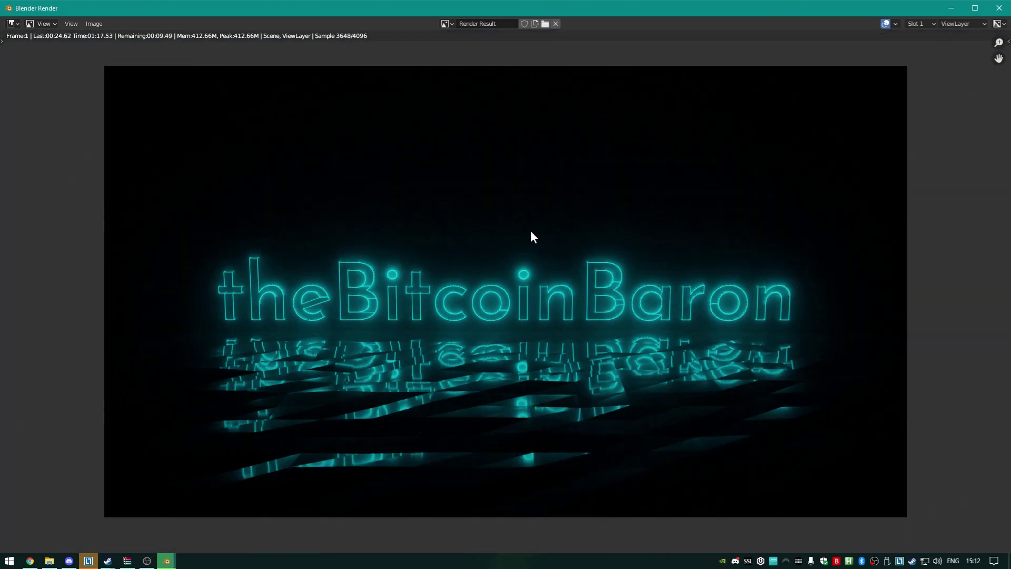
Examine the rendered letters and floor reflections up close, and view the render at 1:1 zoom
scroll(530, 229, up, 1)
click(73, 24)
scroll(505, 295, up, 3)
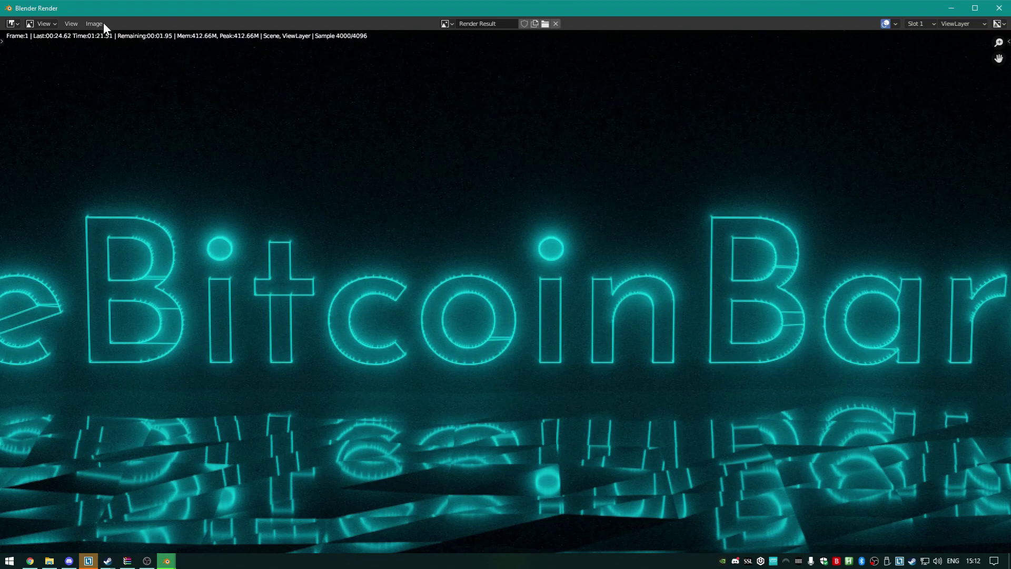
click(78, 23)
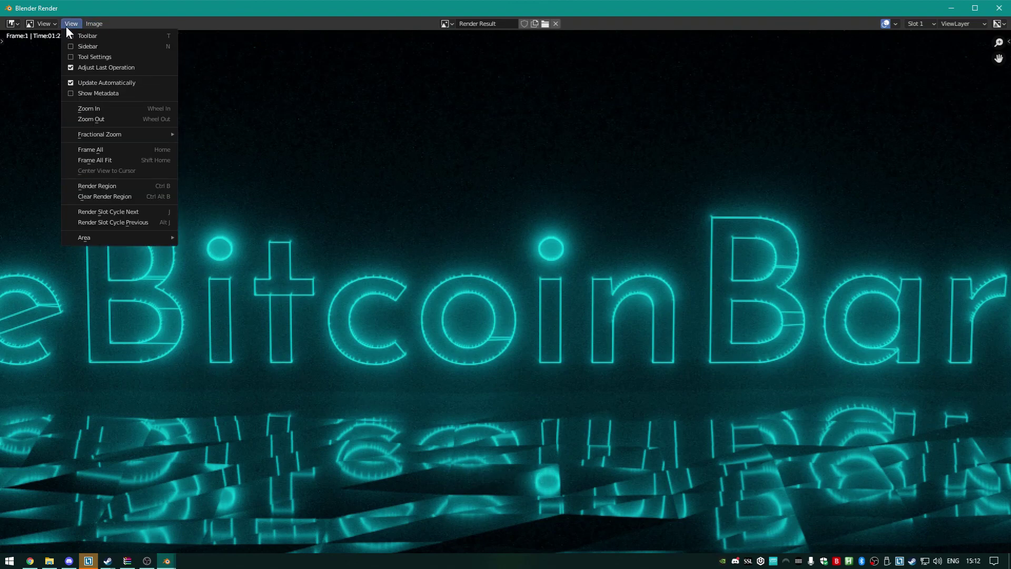
mouse_move(150, 135)
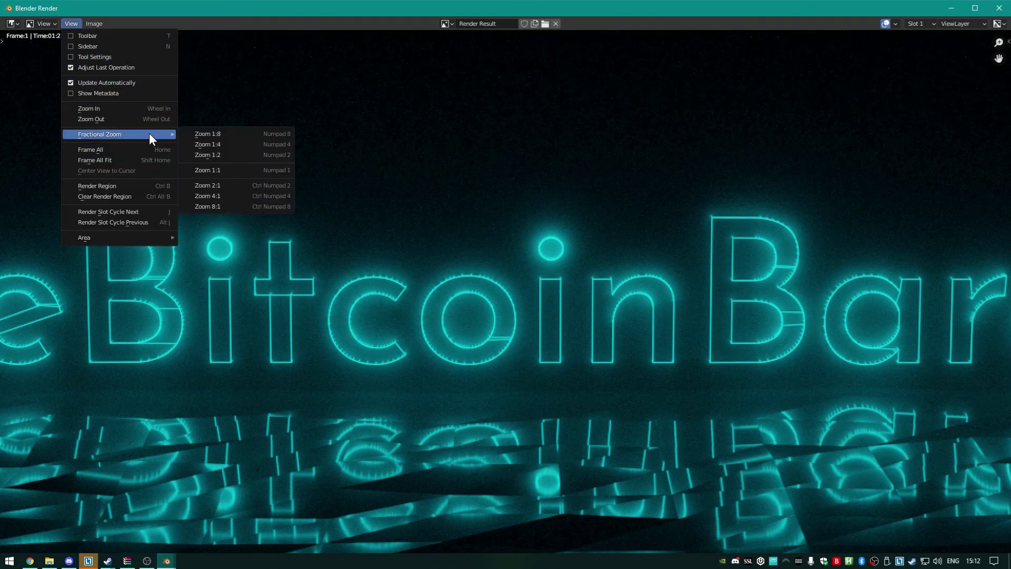
click(217, 172)
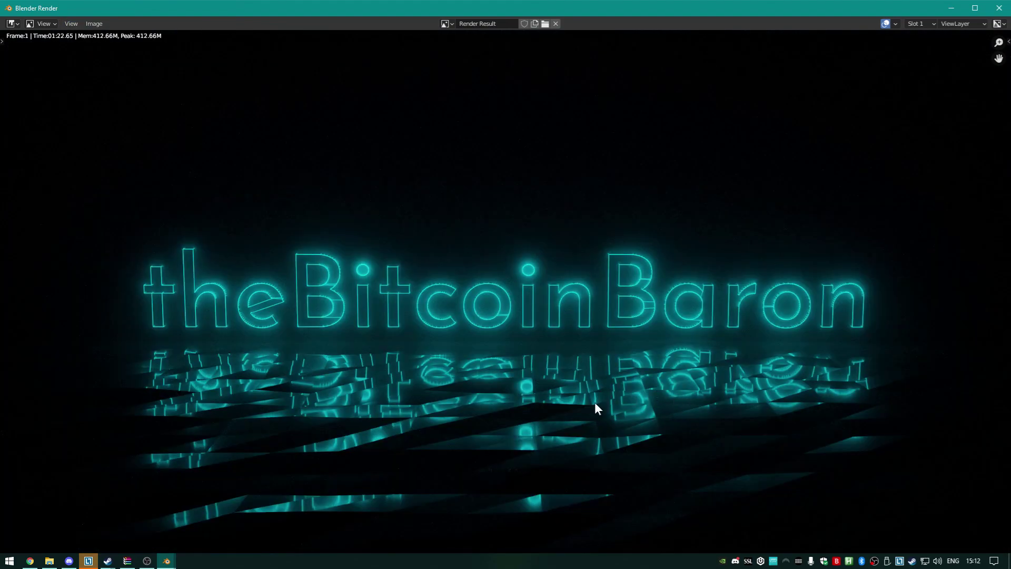
click(71, 23)
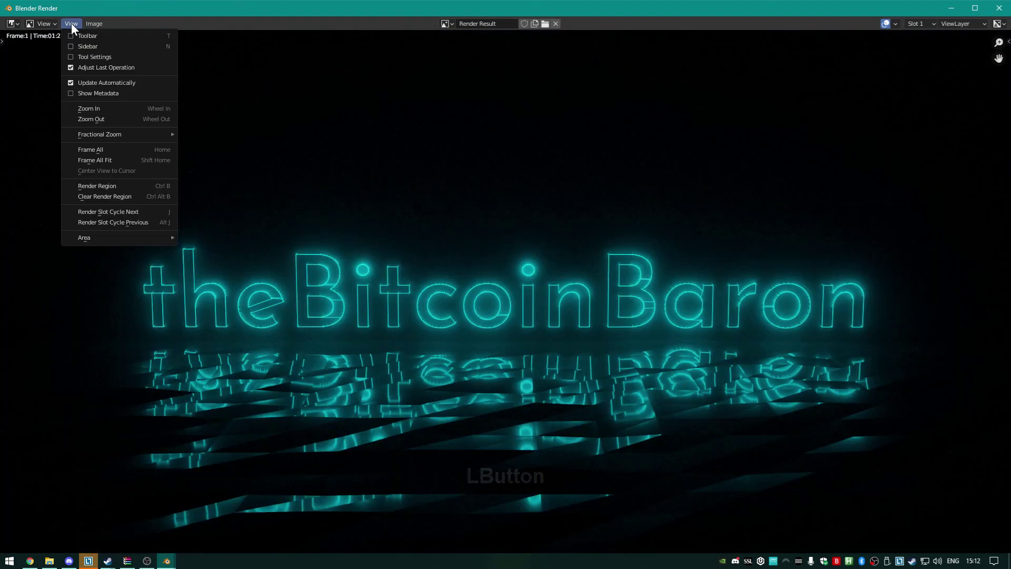
click(417, 36)
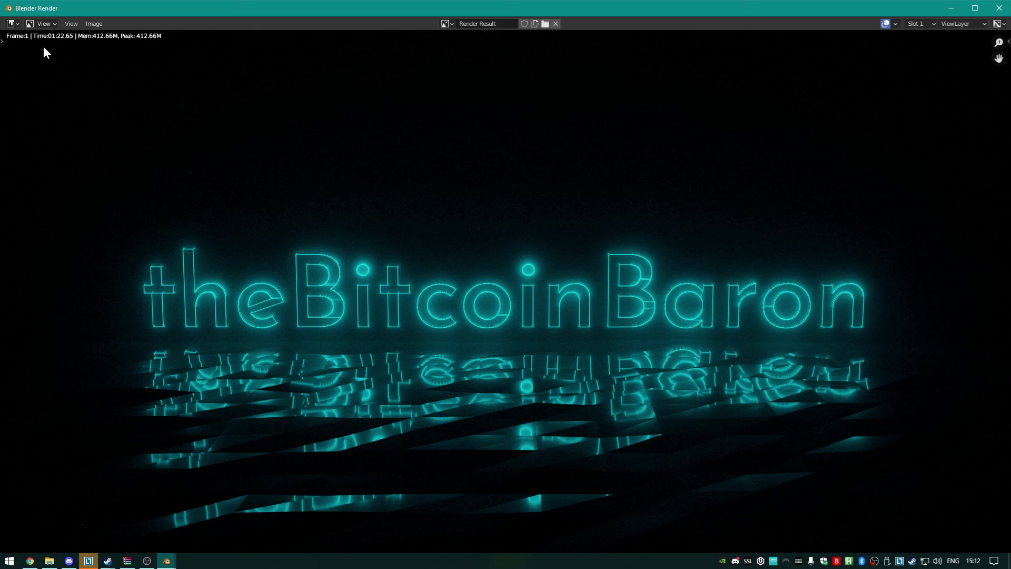
click(96, 24)
click(128, 98)
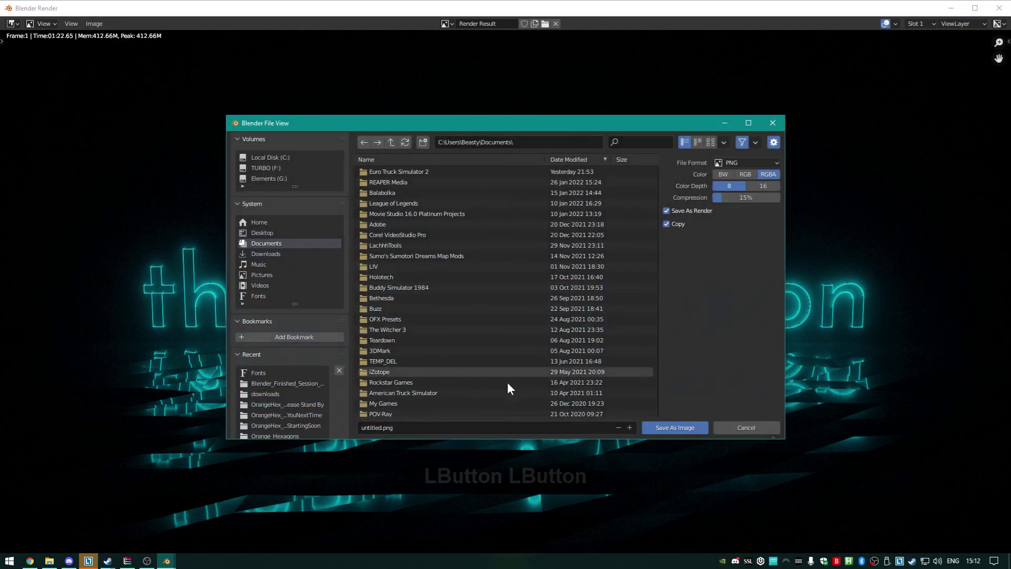
click(773, 123)
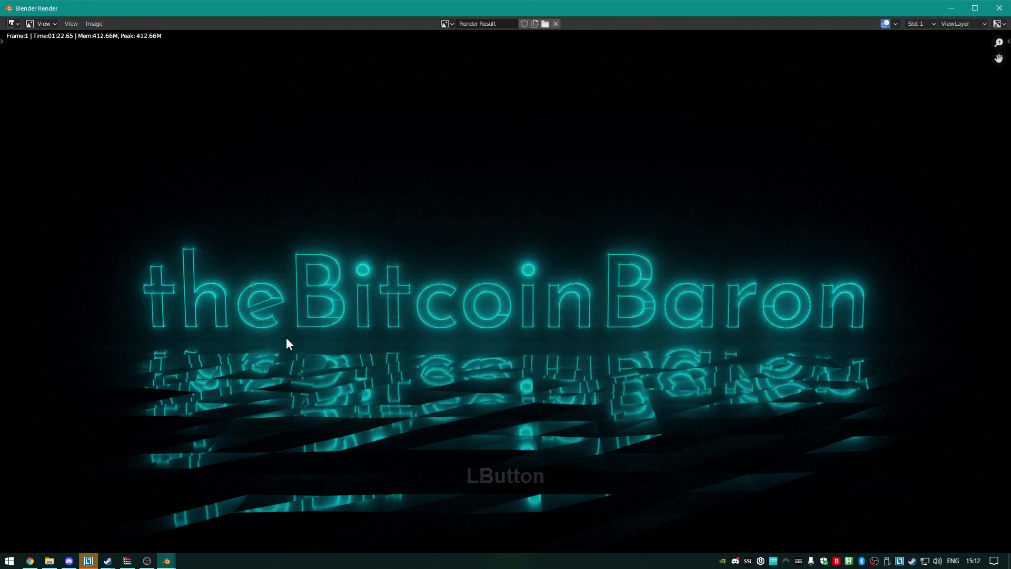